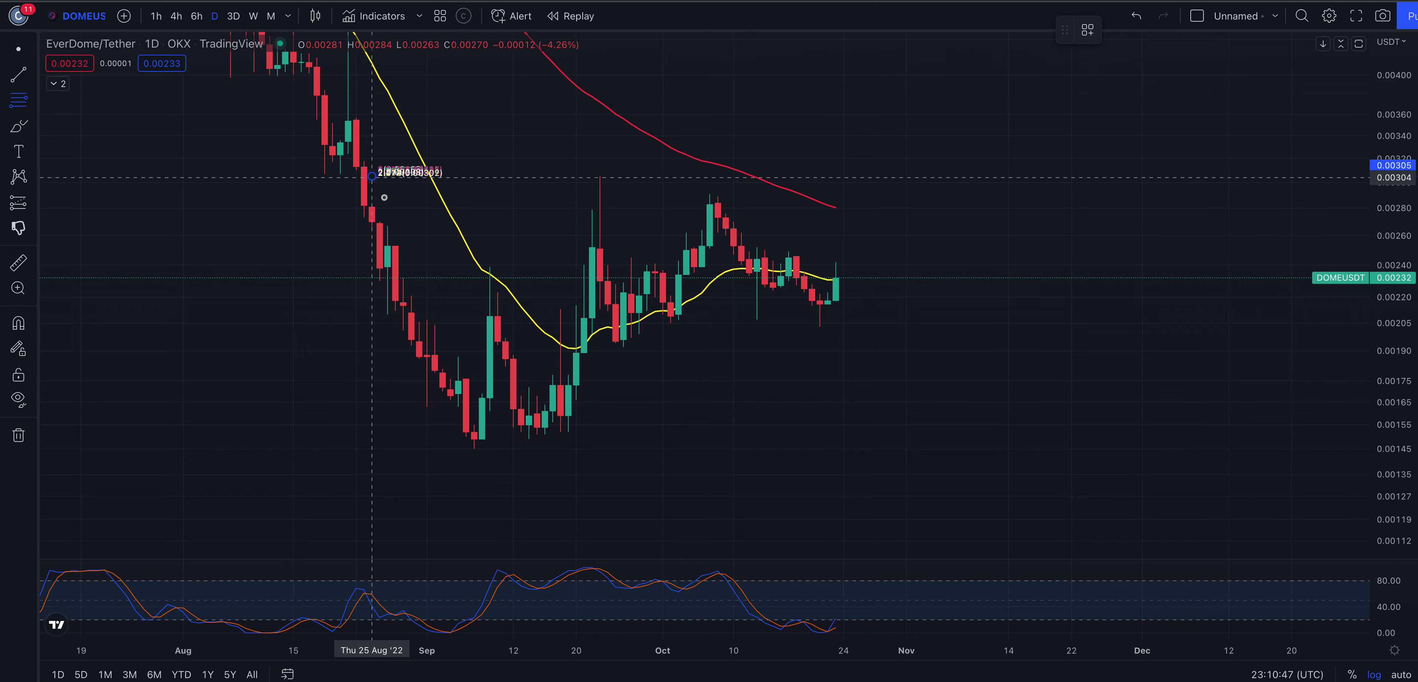
- Draw a Fibonacci retracement from 0.00305 down to 0.00145 and outline its 0.5 and 0.618 levels with the brush
left_click_drag(928, 451, 930, 449)
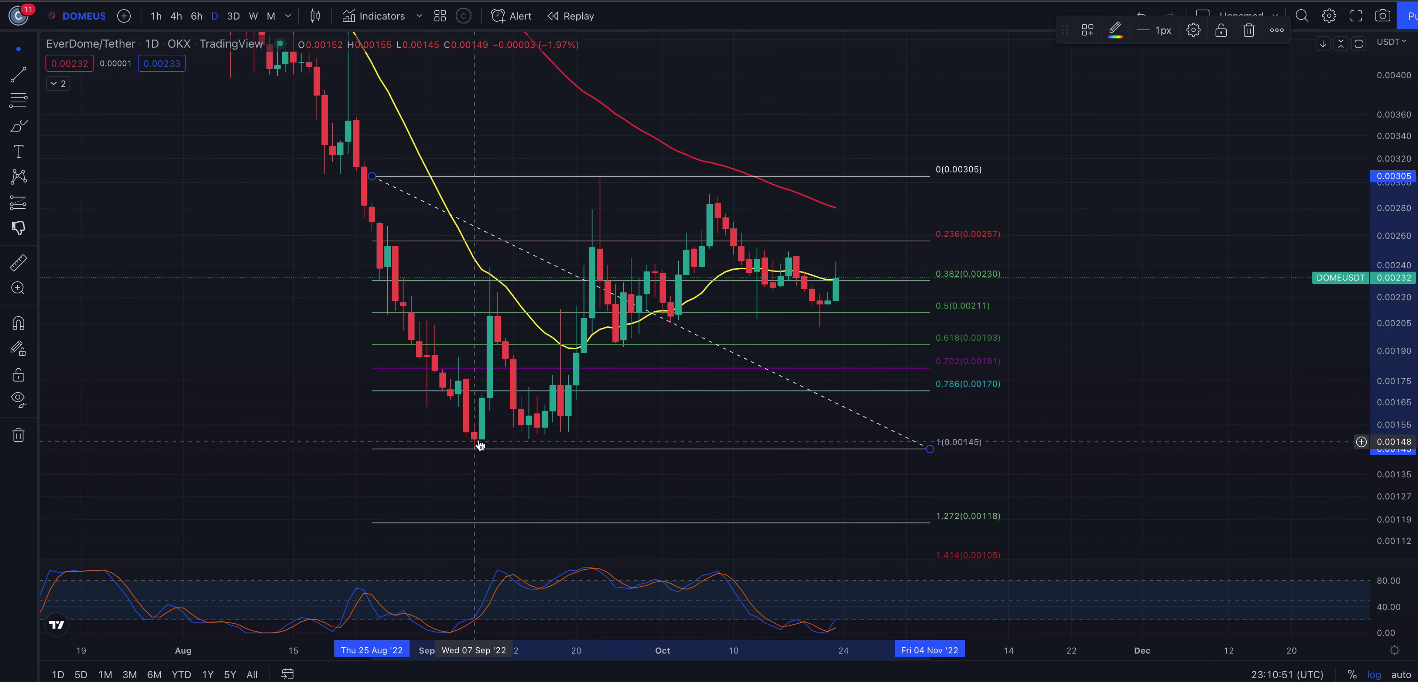
scroll(461, 447, "up", 1)
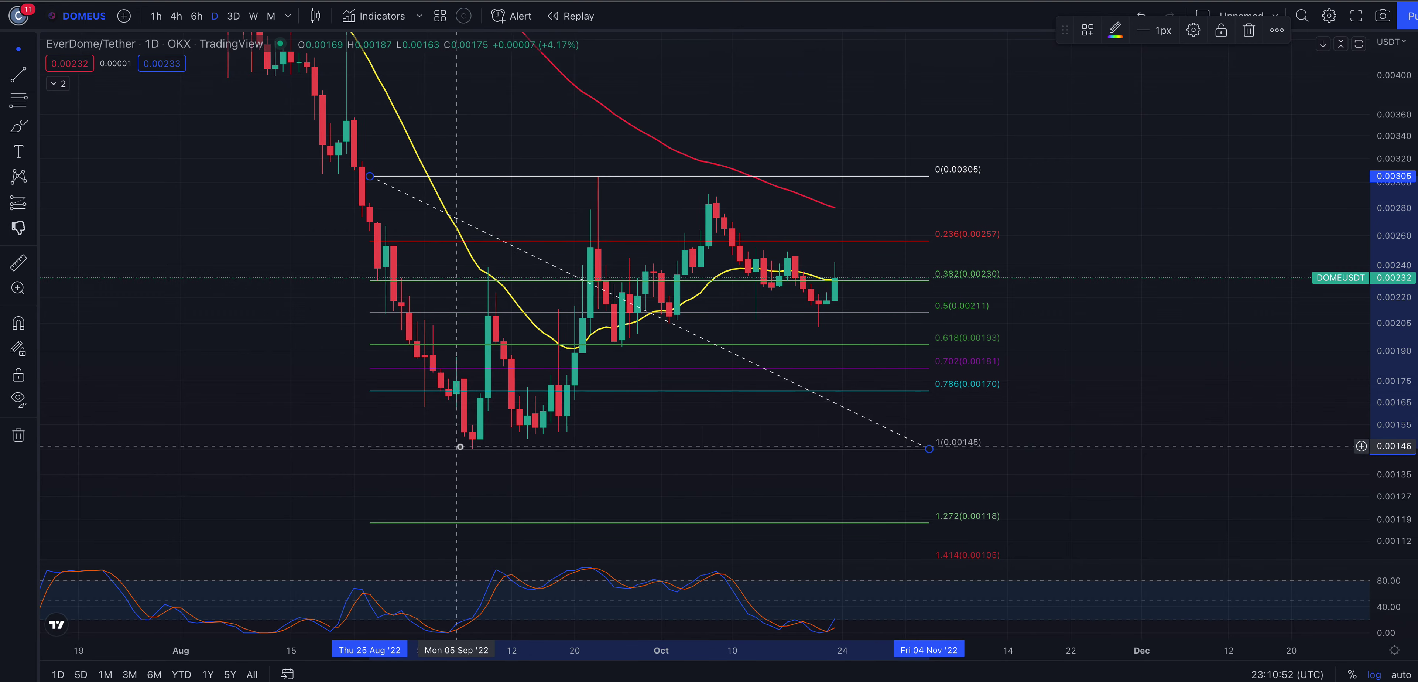
scroll(460, 446, "up", 3)
left_click(13, 128)
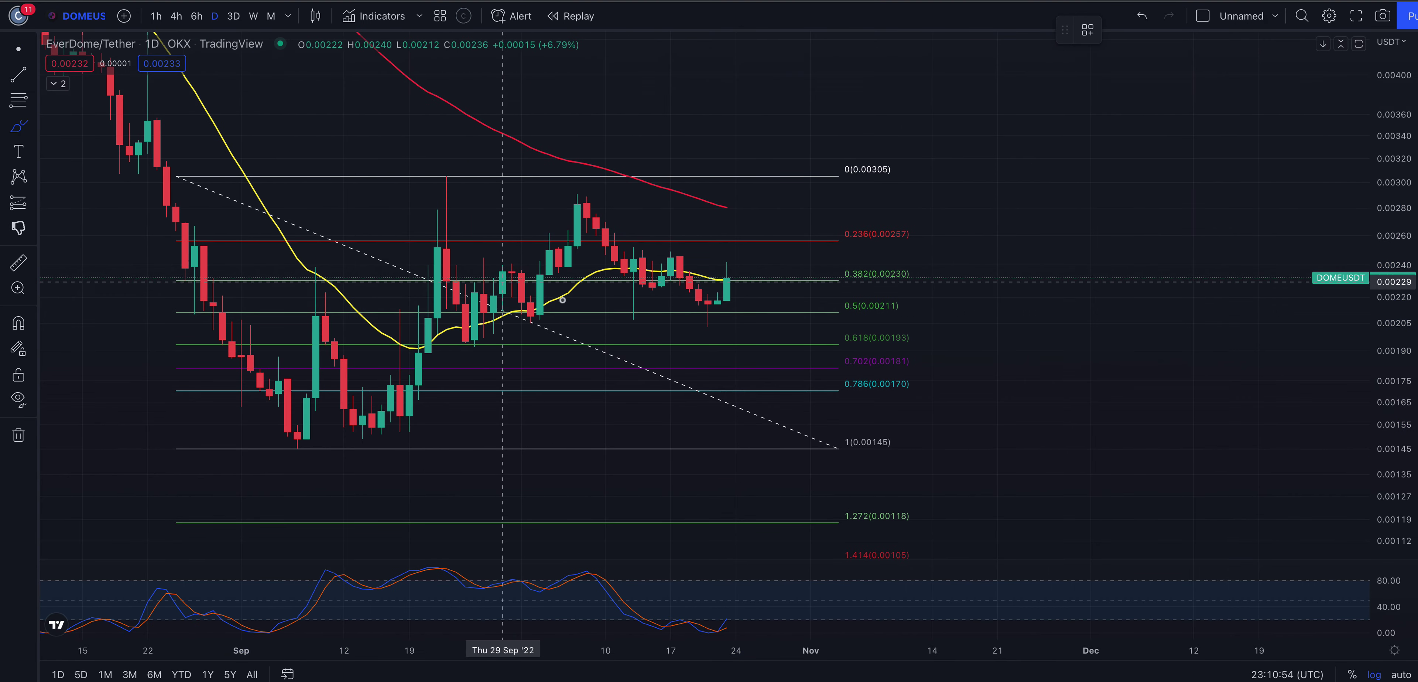
mouse_move(915, 299)
left_mouse_down()
mouse_move(828, 319)
mouse_move(931, 349)
left_mouse_up()
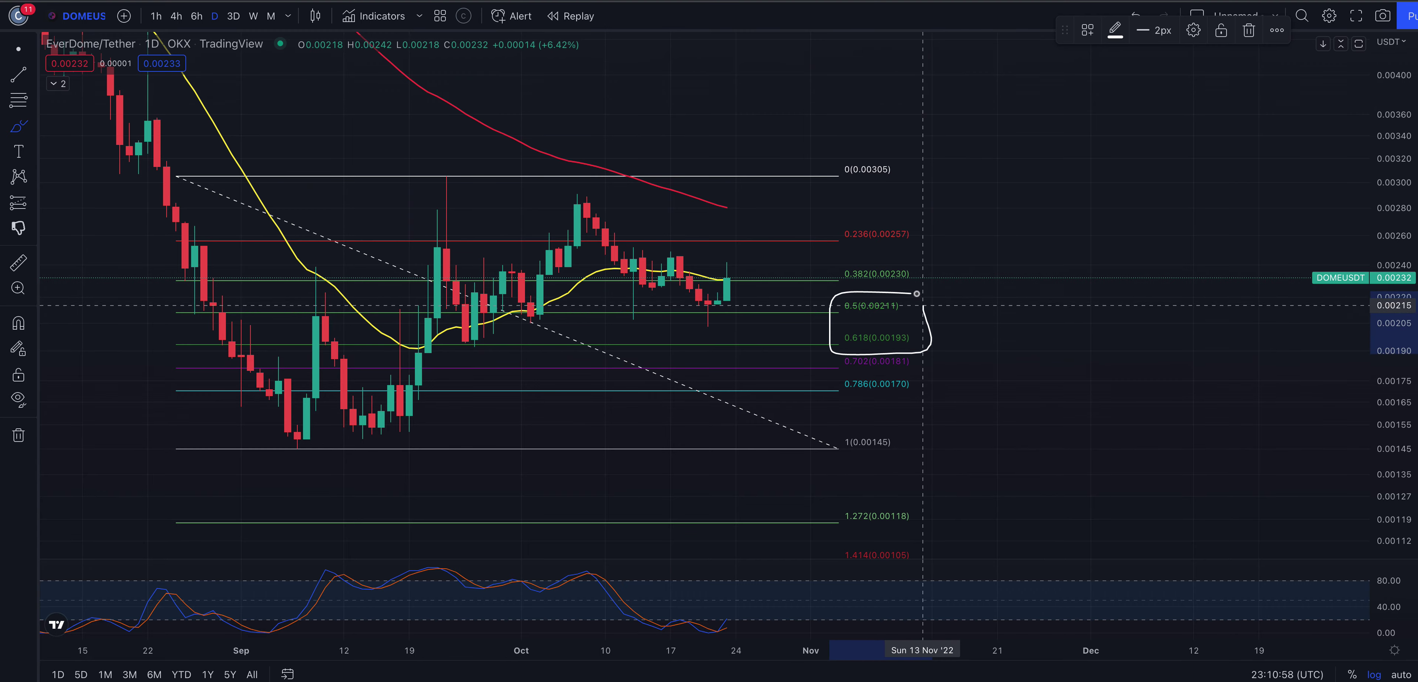
- Brush circles around the recent lows, a support line along the 0.5 level, and a projected decline from the October high to the 0.618 level
scroll(528, 274, "down", 3)
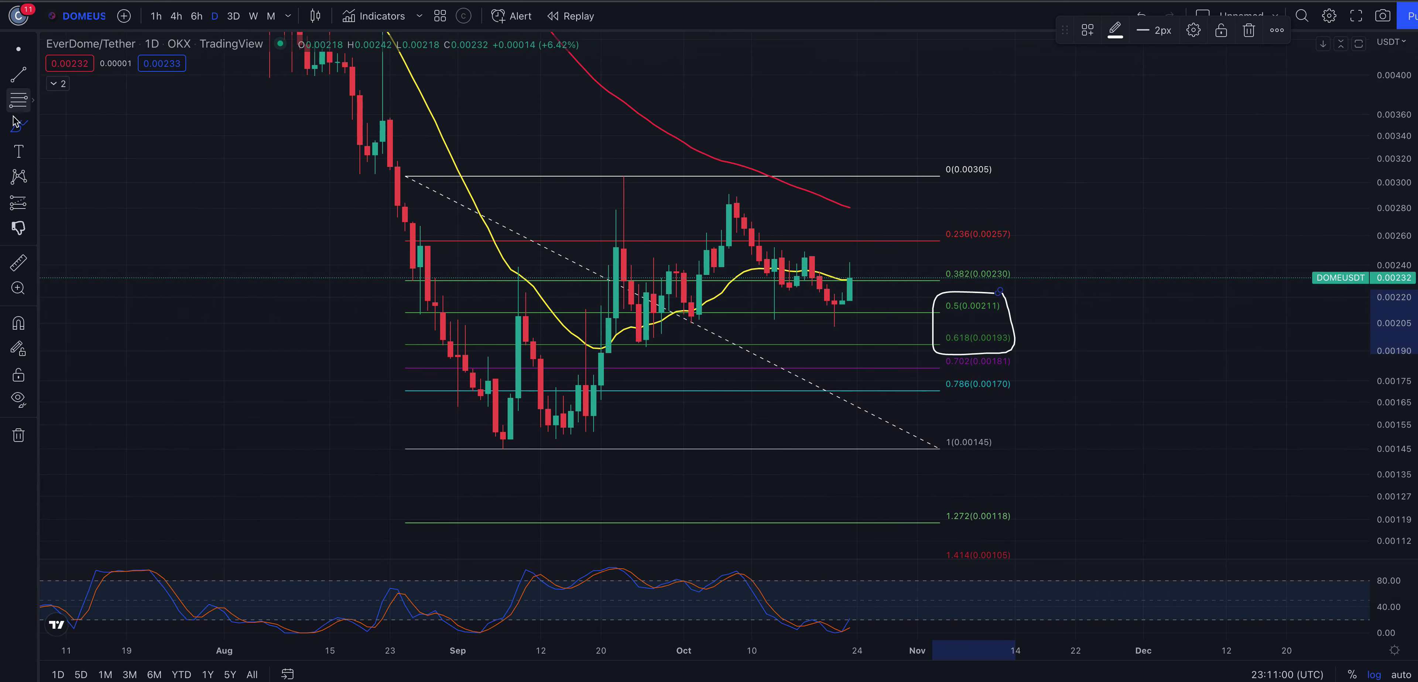
mouse_move(691, 327)
left_mouse_down()
mouse_move(706, 312)
mouse_move(767, 315)
left_mouse_up()
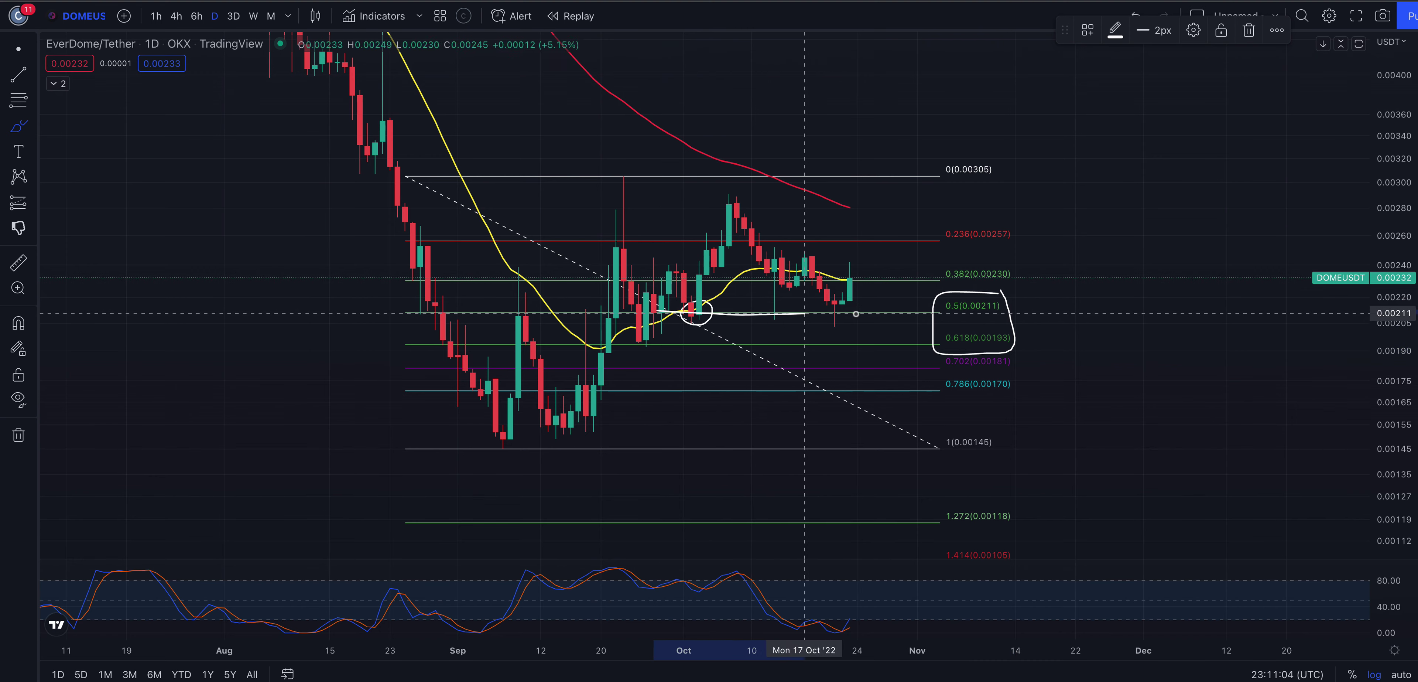
mouse_move(645, 327)
left_mouse_down()
mouse_move(628, 349)
mouse_move(643, 326)
left_mouse_up()
left_click_drag(737, 208, 767, 299)
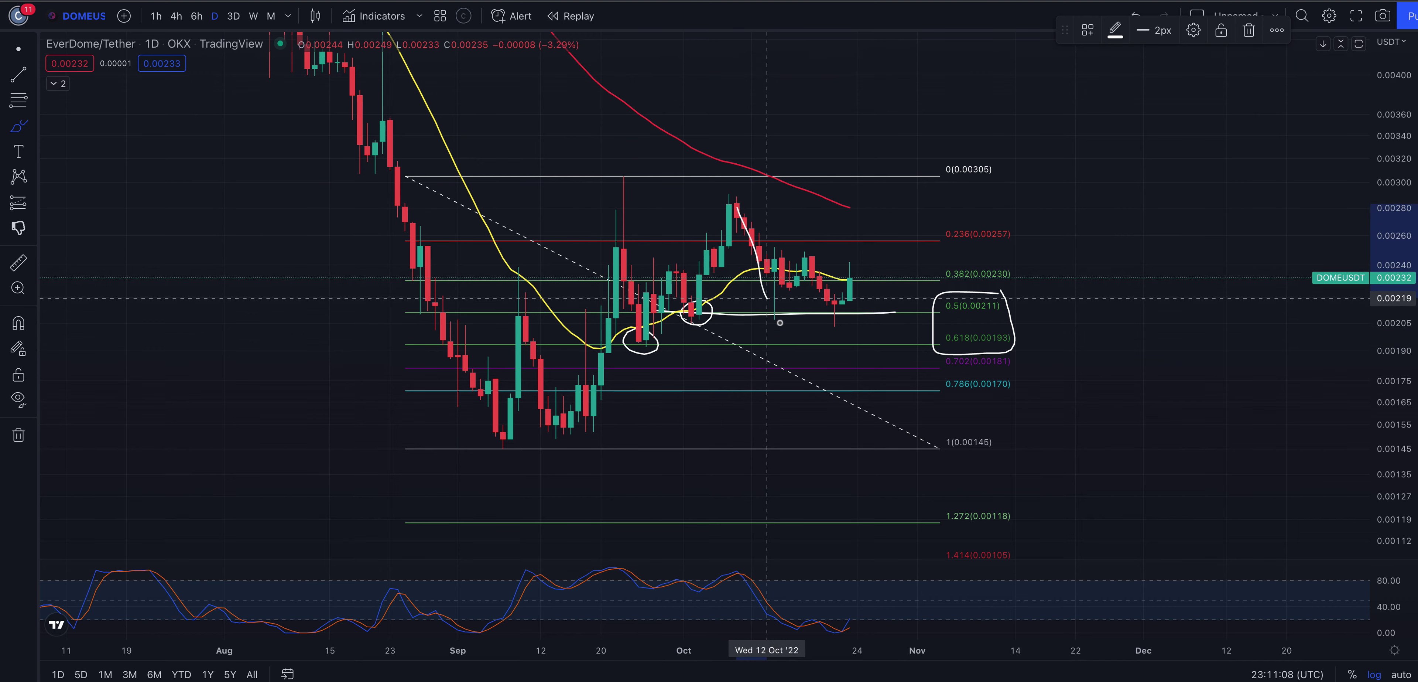
left_click_drag(863, 316, 865, 316)
mouse_move(1002, 297)
left_mouse_down()
mouse_move(959, 293)
mouse_move(1018, 315)
mouse_move(1006, 297)
left_mouse_up()
left_click_drag(864, 306, 880, 347)
- Draw a rising trend line from the 7 September low, and undo it together with the latest brush strokes
scroll(903, 260, "up", 1)
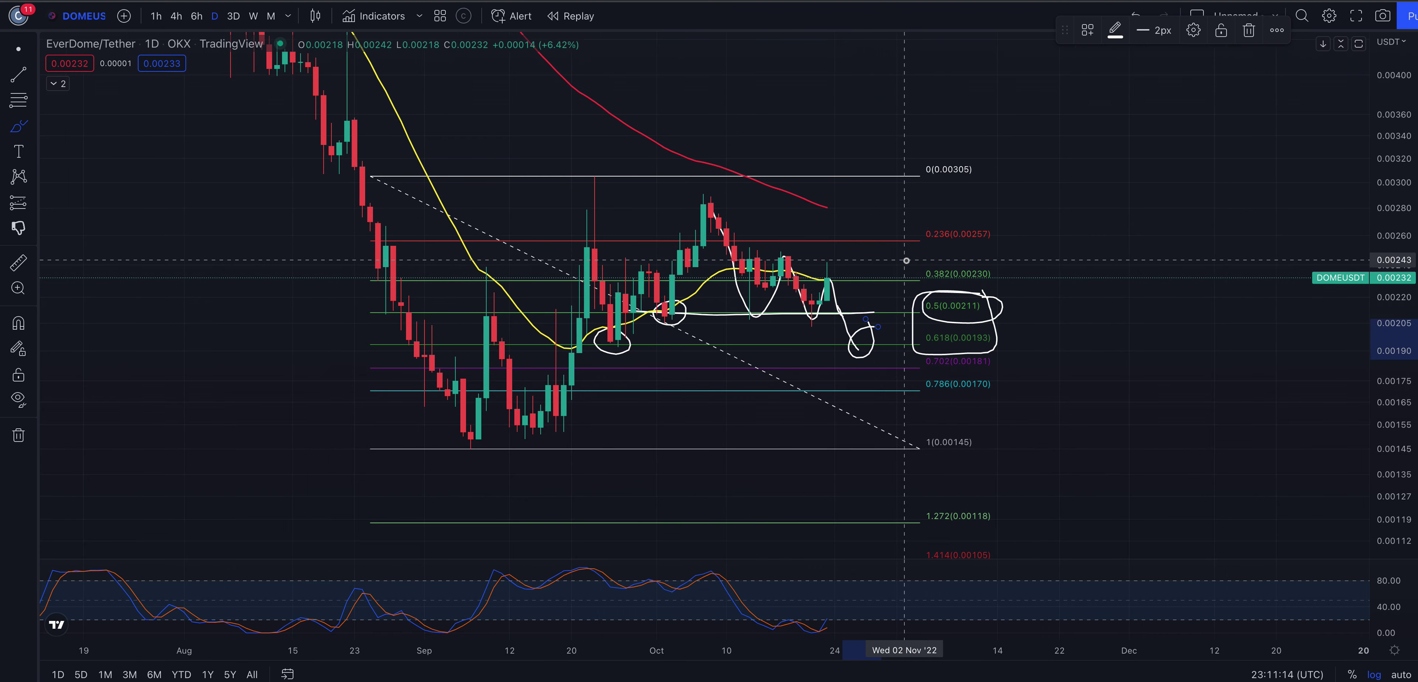
key("alt+t")
left_click(443, 448)
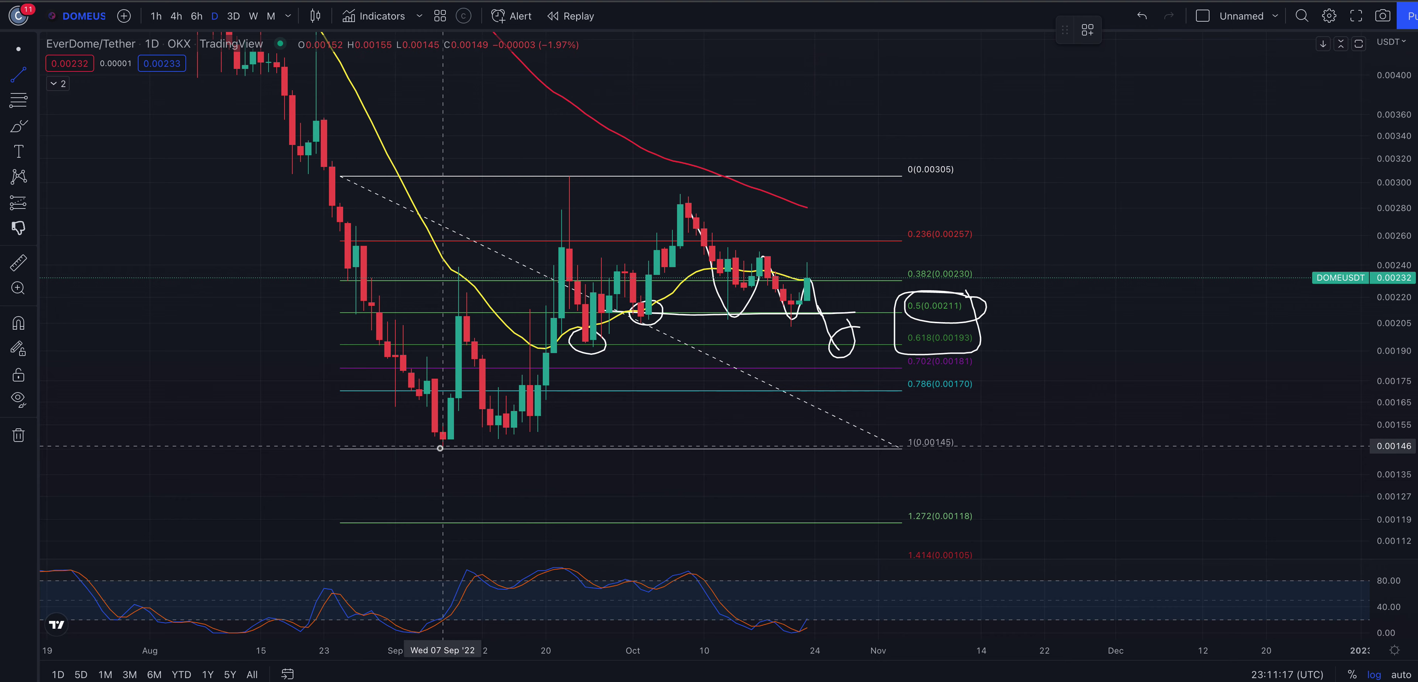
left_click(1115, 278)
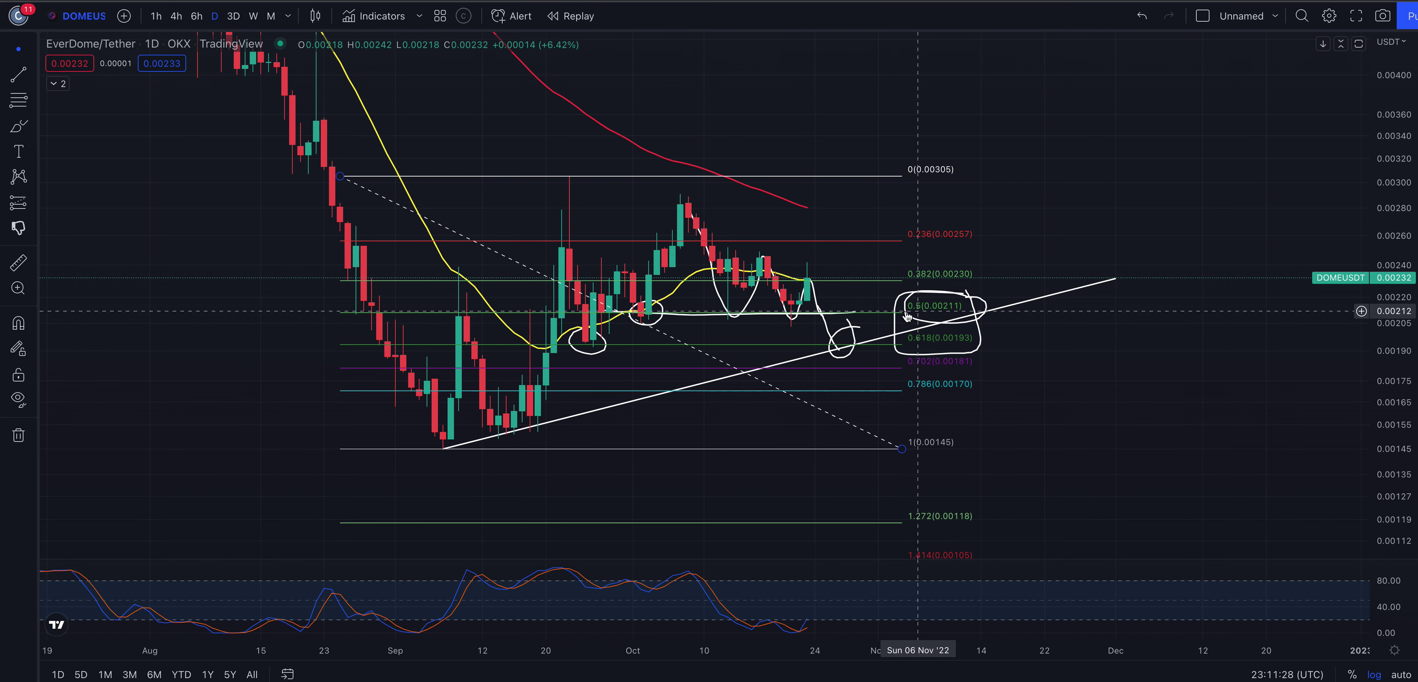
key("super+z")
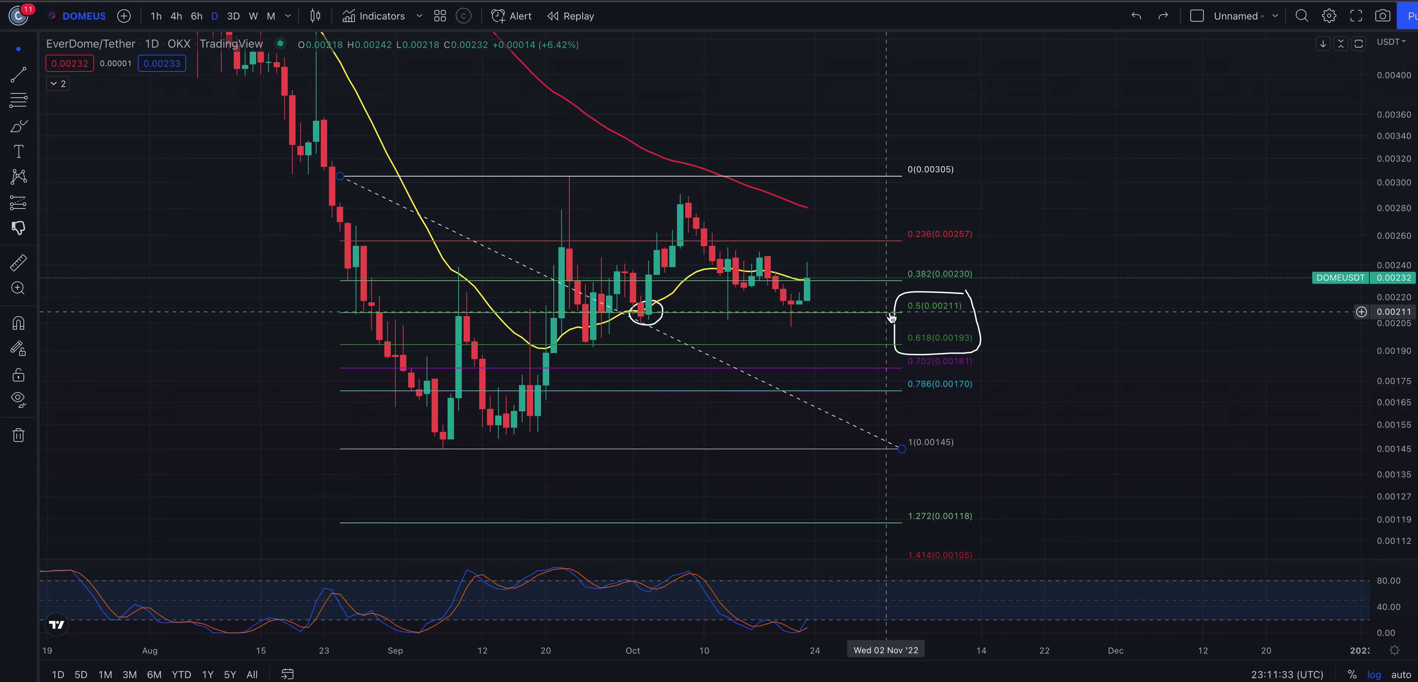
- Brush a price path from the October high down to the 0.618 level, and undo it along with the remaining early October circle
left_click(18, 126)
mouse_move(689, 200)
left_mouse_down()
mouse_move(726, 315)
mouse_move(768, 263)
mouse_move(815, 331)
left_mouse_up()
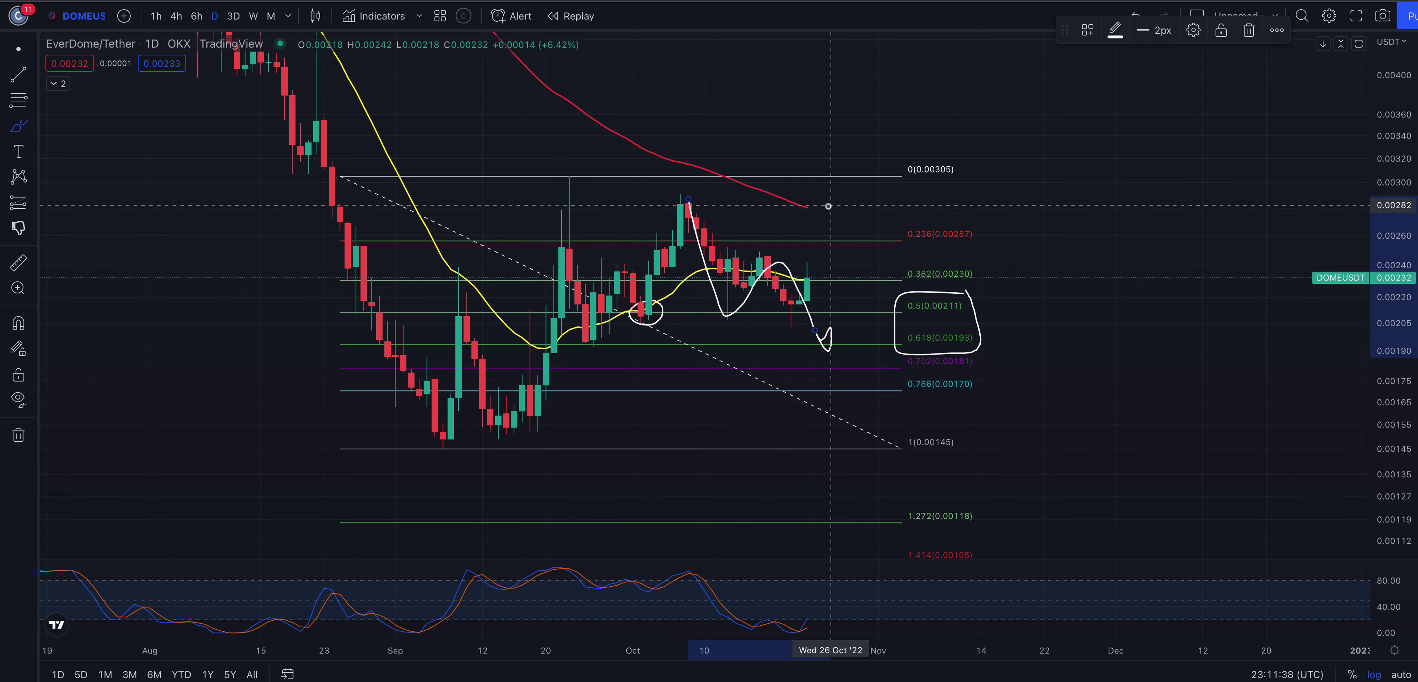
key("super+z")
key("super+z")
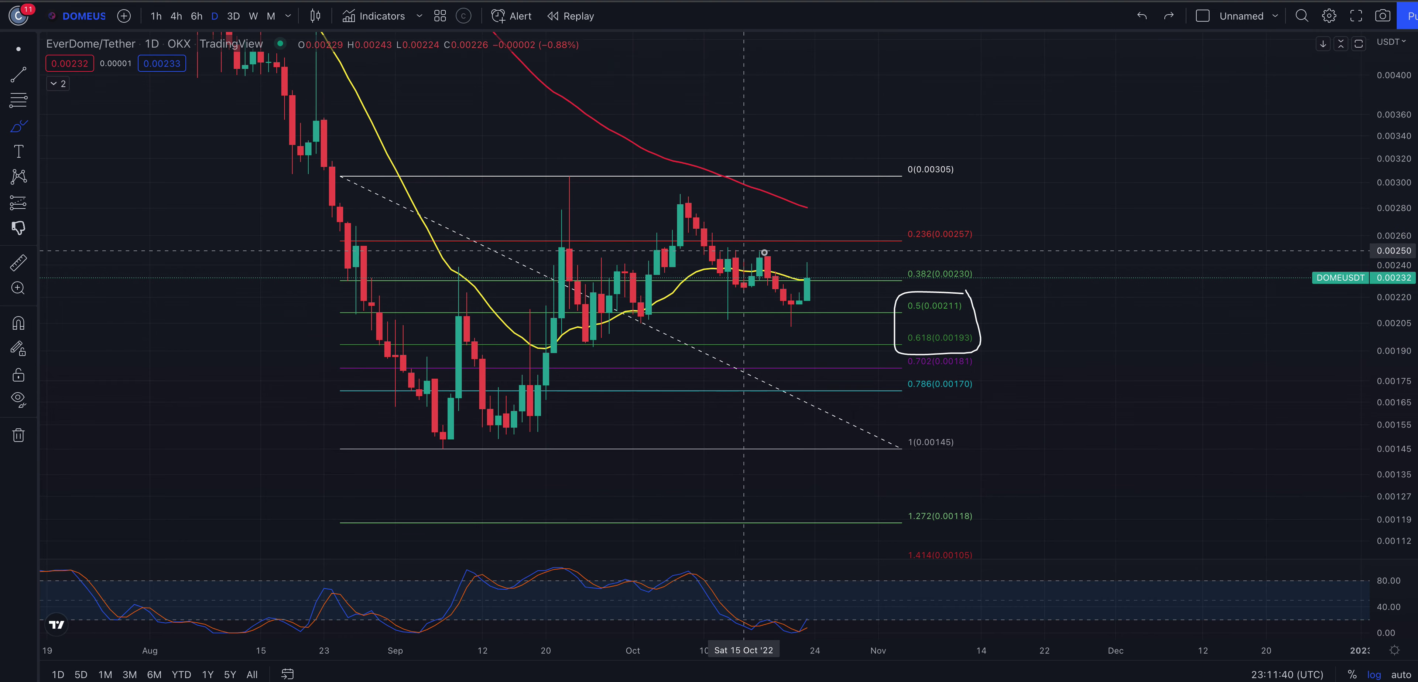
- Brush a short horizontal line at the mid-October high near 0.00250, and undo it
left_click_drag(745, 252, 795, 265)
scroll(795, 265, "up", 1)
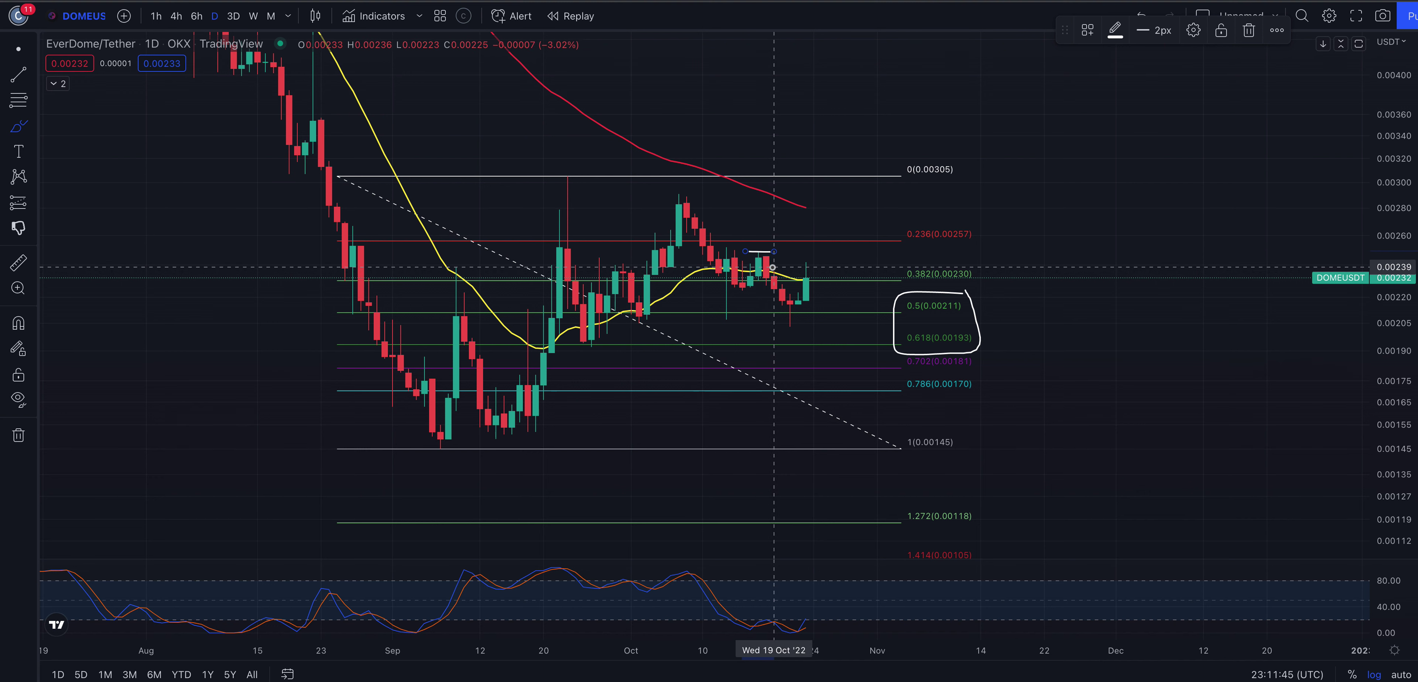
key("super+z")
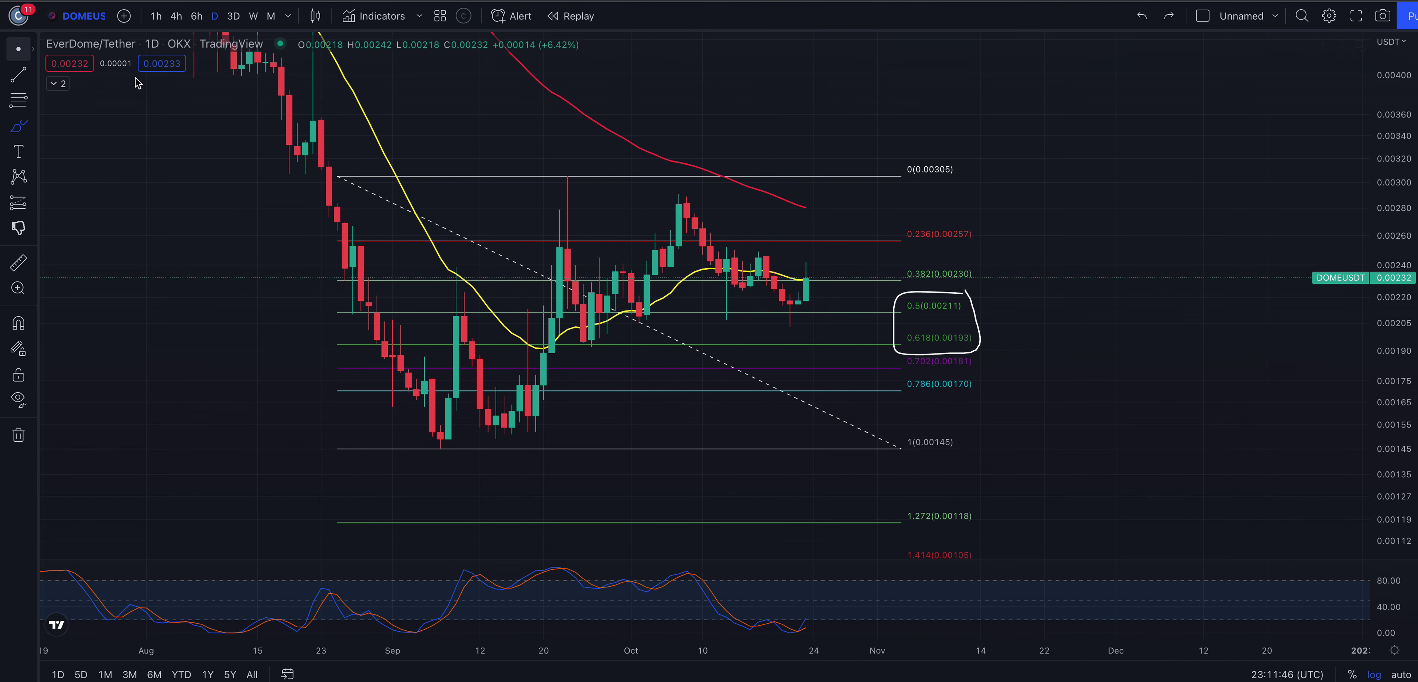
right_click(1099, 301)
left_click(1211, 638)
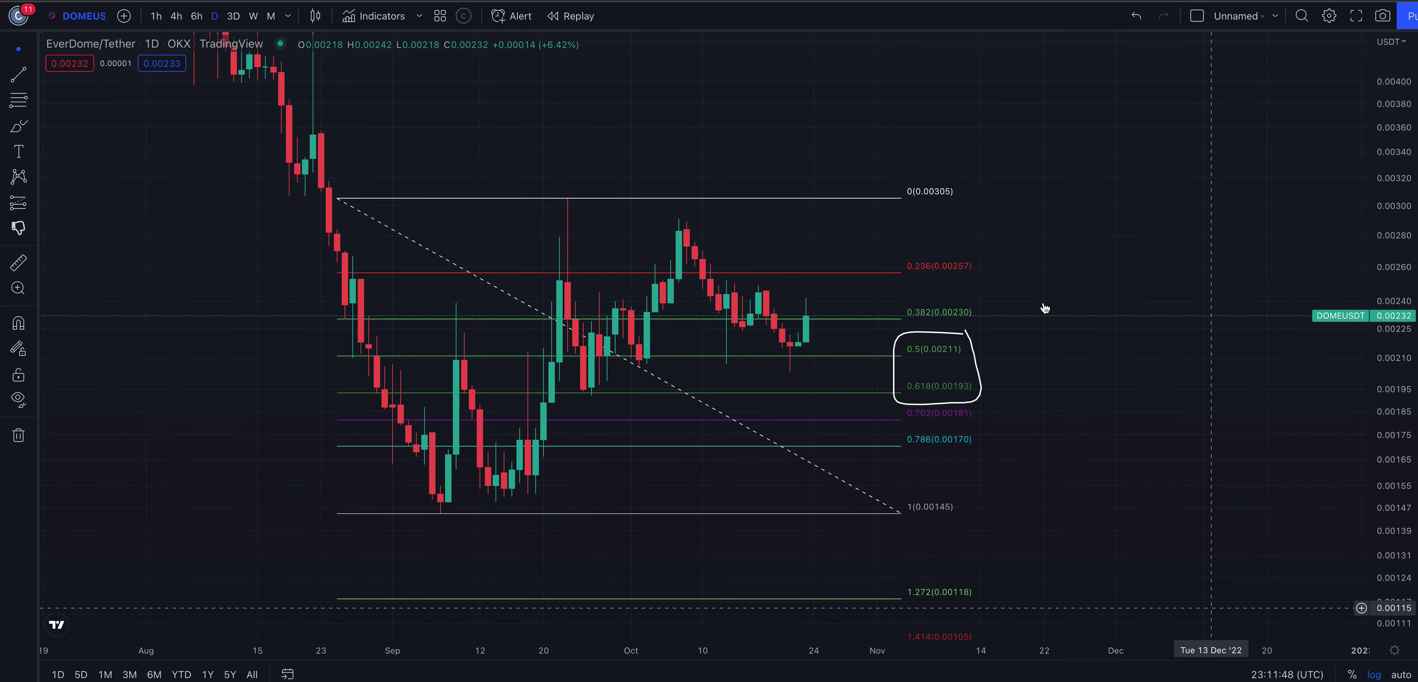
left_click(1138, 18)
- Remove all drawings and draw a Fibonacci retracement between the October low at 0.00203 and the October high at 0.00292
right_click(1109, 261)
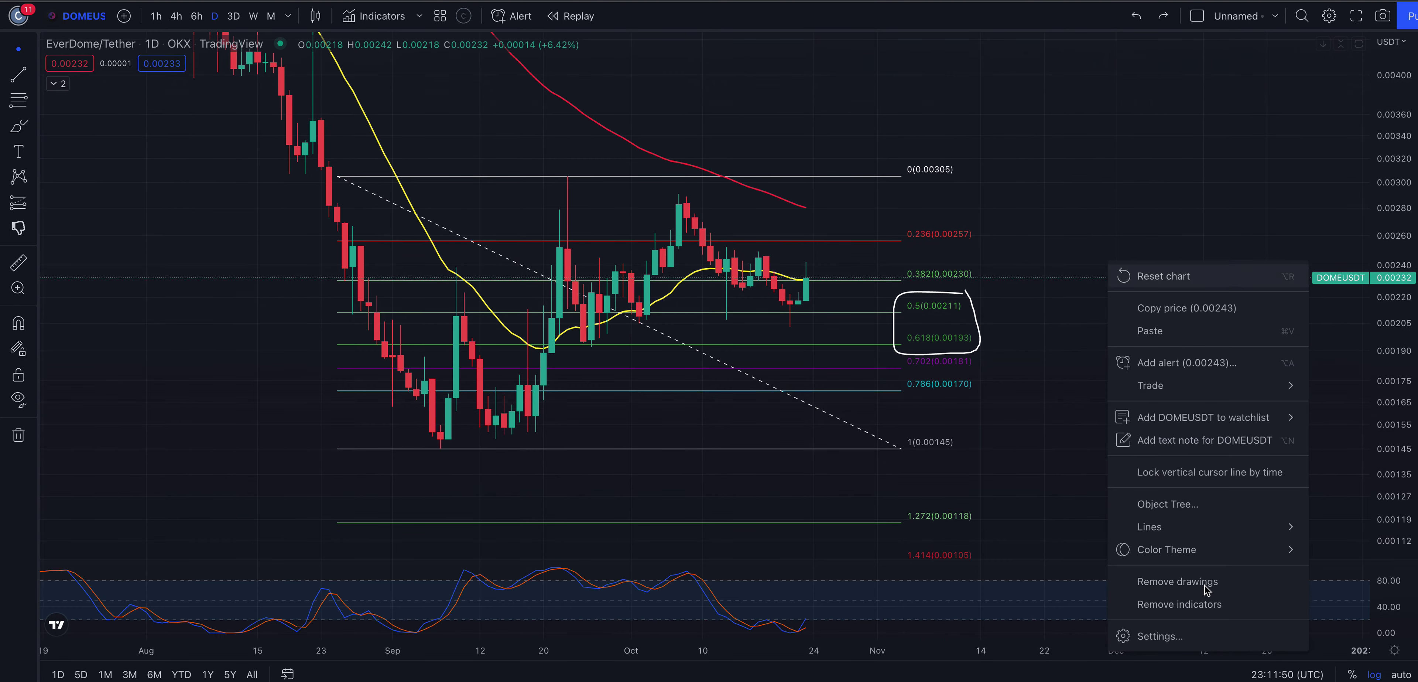
left_click(1214, 583)
left_click(11, 91)
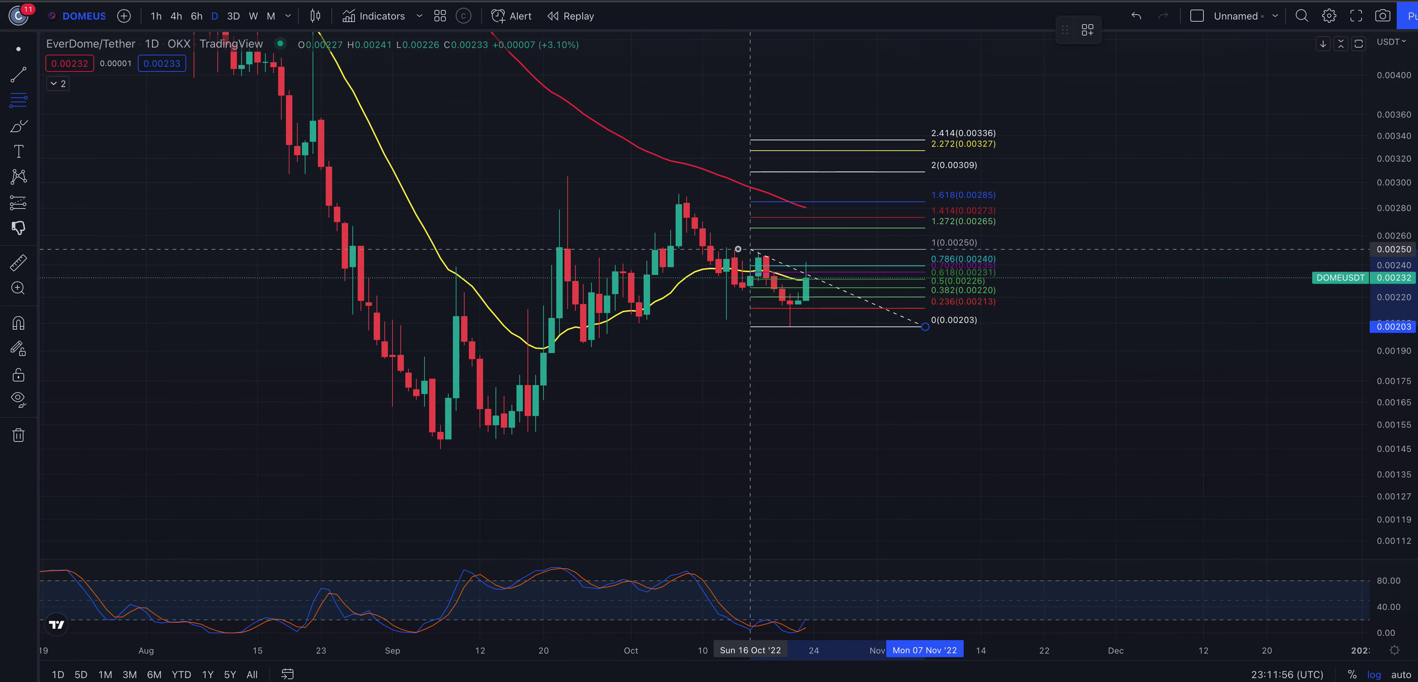
left_click(654, 193)
- Circle the 21 October low at the 0 level with the brush, and undo a second mark at the early October low
scroll(899, 437, "right", 5)
left_click_drag(1393, 484, 1385, 328)
left_click_drag(1184, 331, 1241, 444)
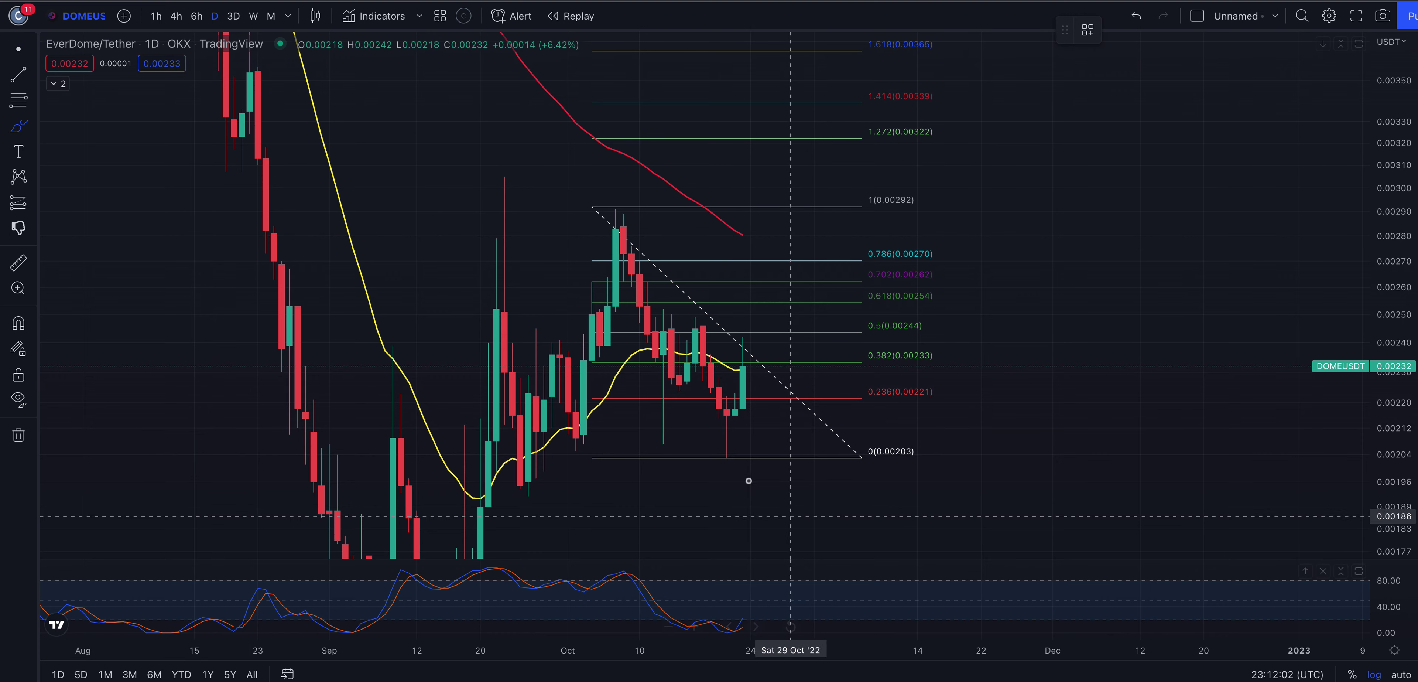
left_click_drag(725, 440, 736, 441)
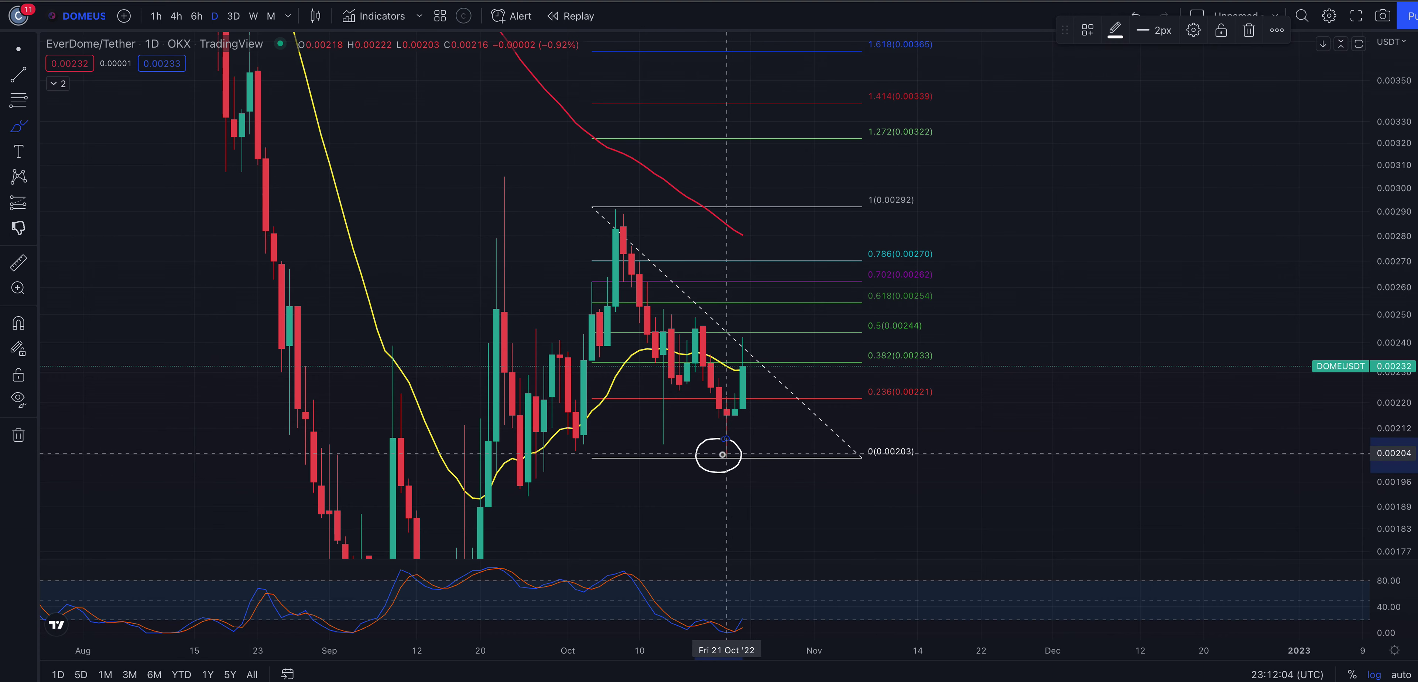
mouse_move(563, 445)
left_mouse_down()
mouse_move(612, 445)
mouse_move(574, 439)
mouse_move(589, 441)
left_mouse_up()
key("ctrl+z")
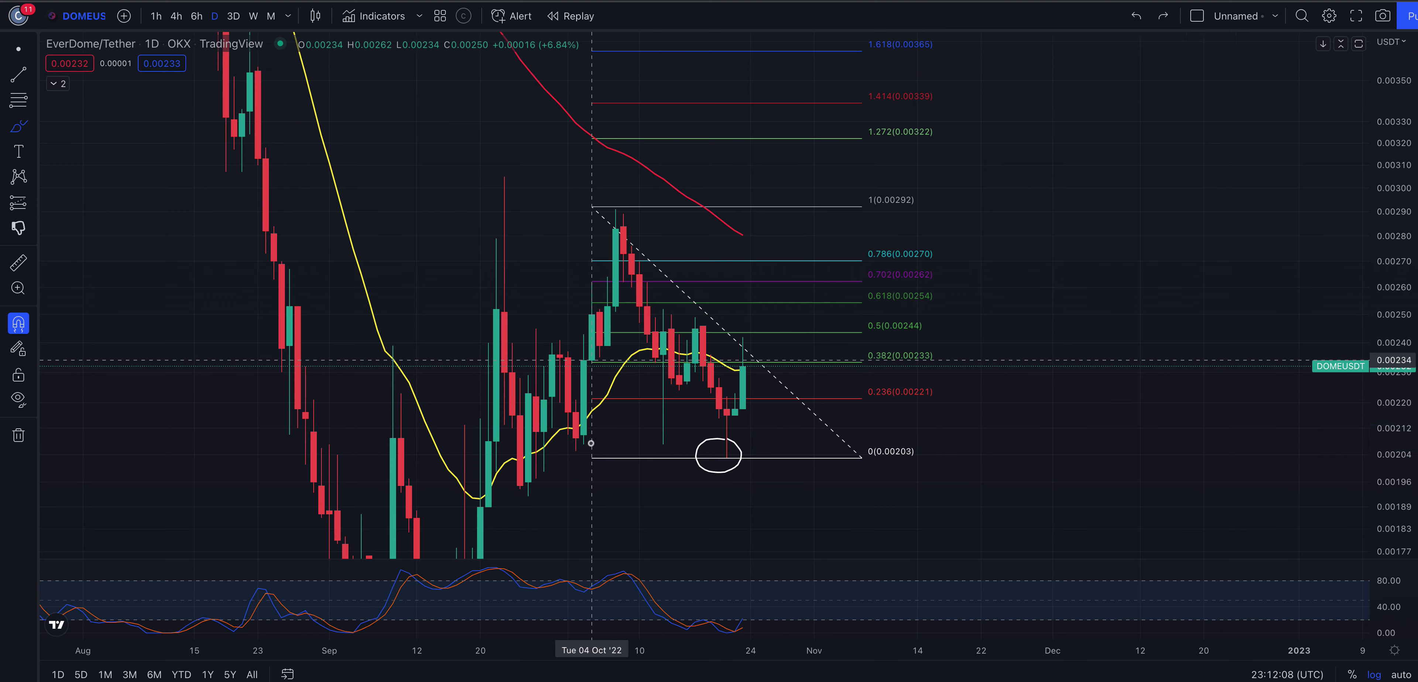
- Brush a rise from the 21 October low to a circled 0.5 level, and remove the circle around the 0.5 label
mouse_move(727, 453)
left_mouse_down()
mouse_move(758, 333)
mouse_move(747, 328)
left_mouse_up()
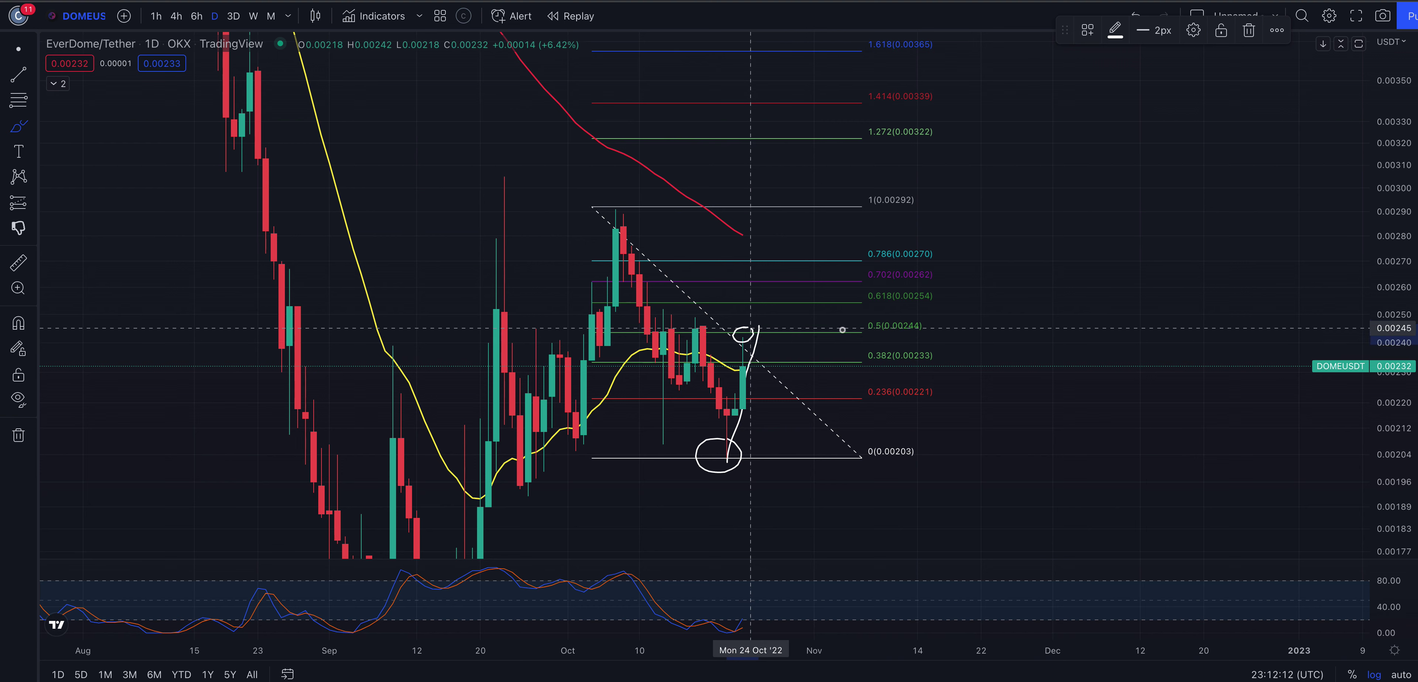
mouse_move(925, 312)
left_mouse_down()
mouse_move(854, 312)
mouse_move(934, 320)
left_mouse_up()
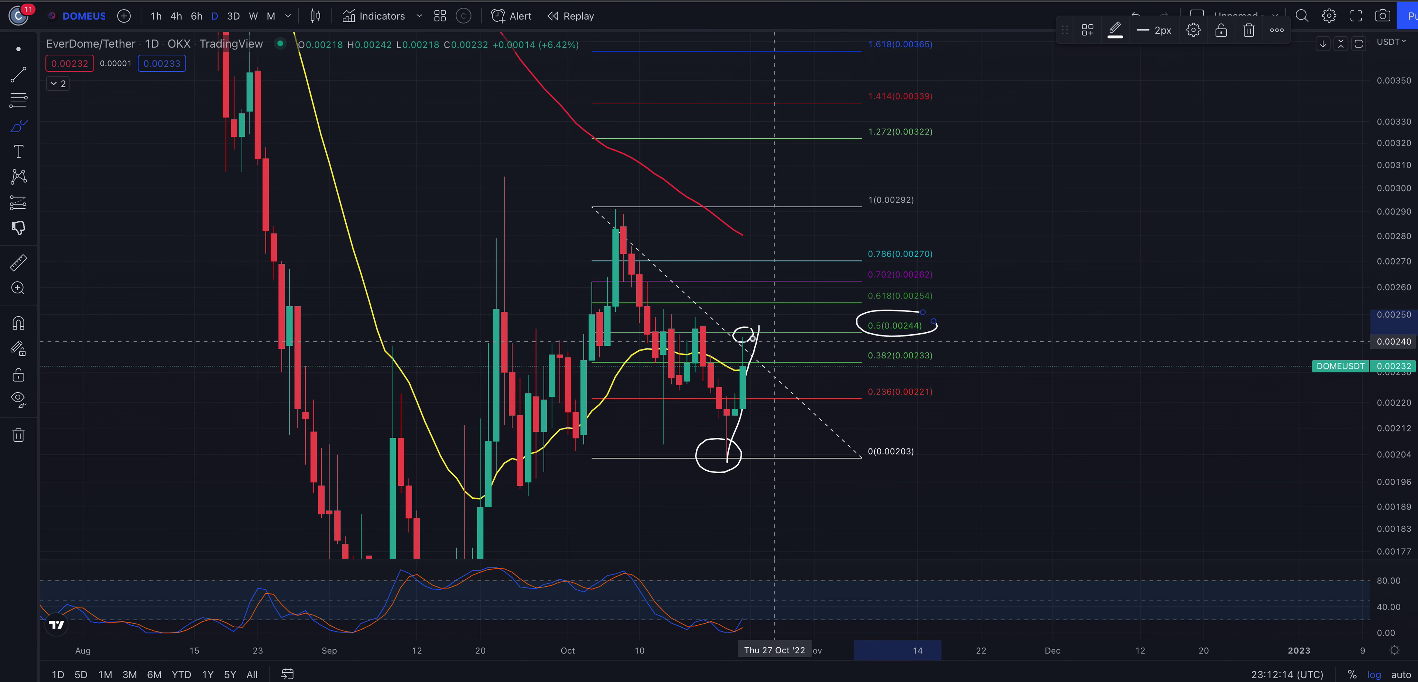
key("Delete")
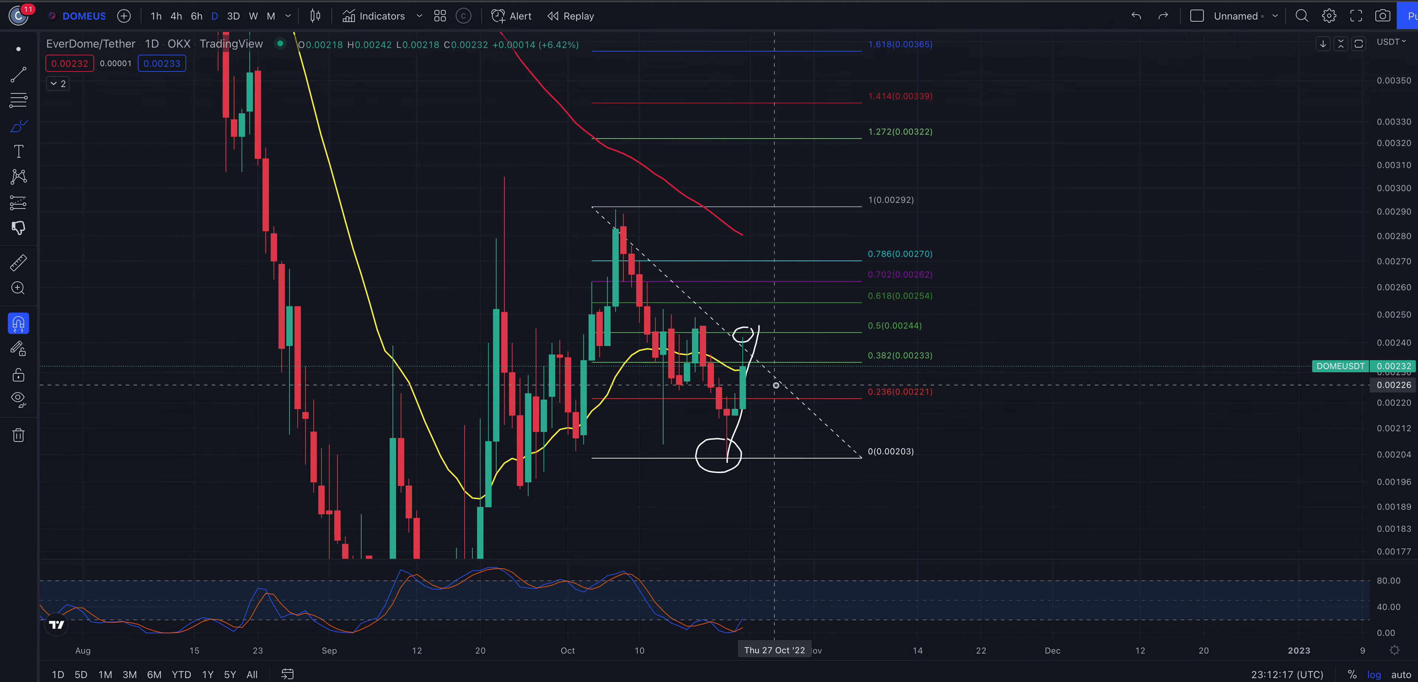
- Brush a projected path from the 21 October low through the 0.618 level up to 0.786, and circle the October high
left_click_drag(727, 456, 752, 355)
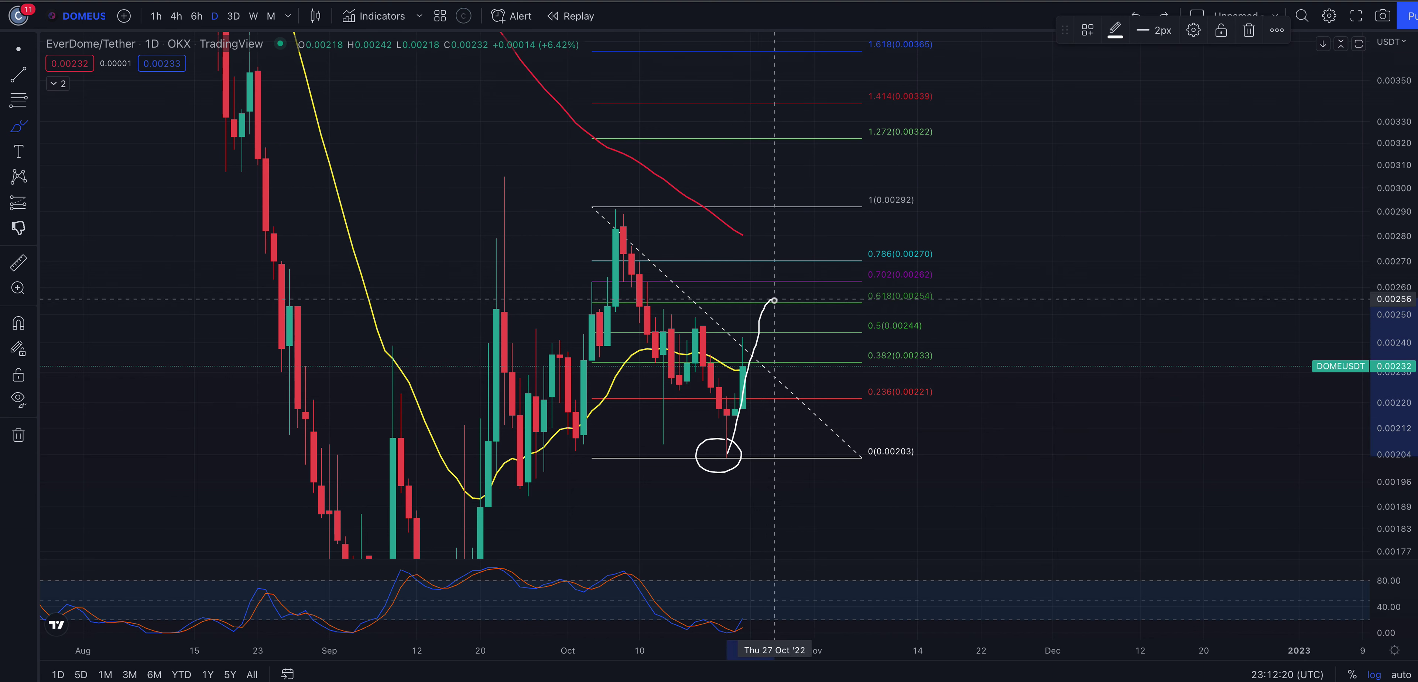
left_click_drag(782, 337, 807, 309)
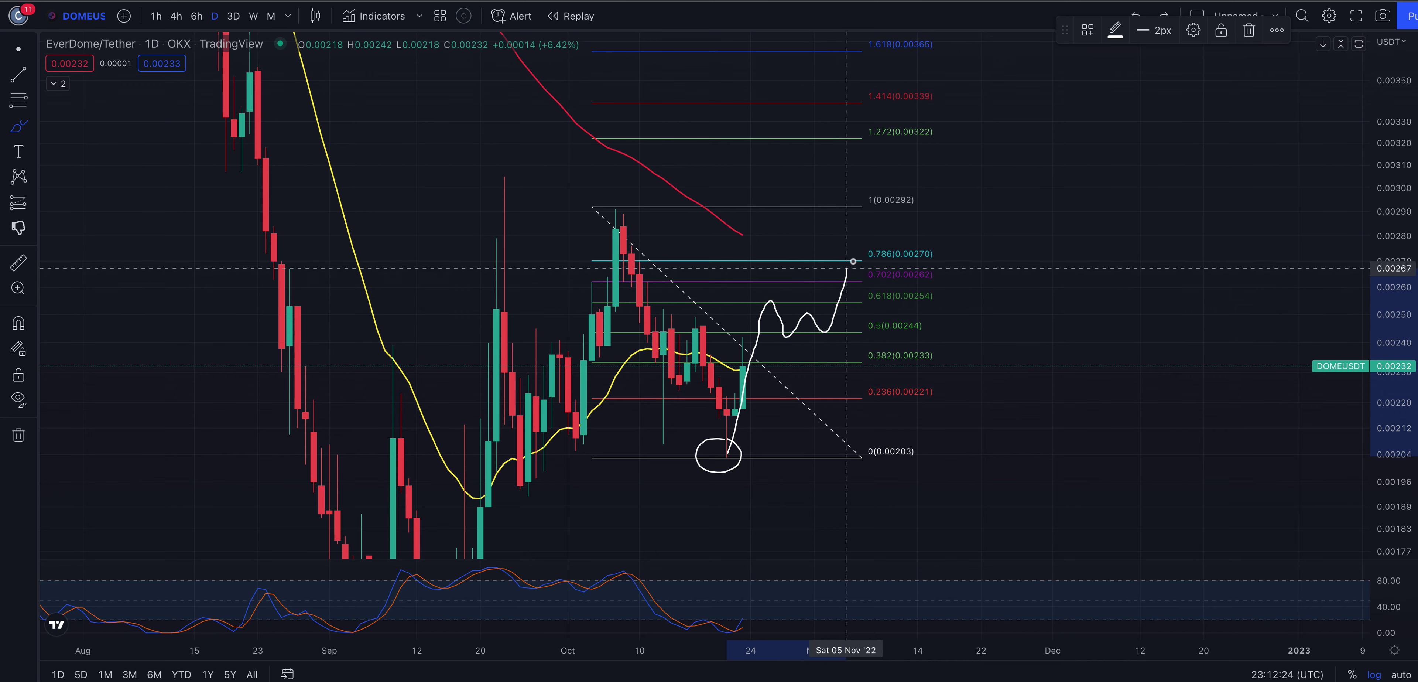
mouse_move(632, 198)
left_mouse_down()
mouse_move(596, 206)
mouse_move(629, 200)
left_mouse_up()
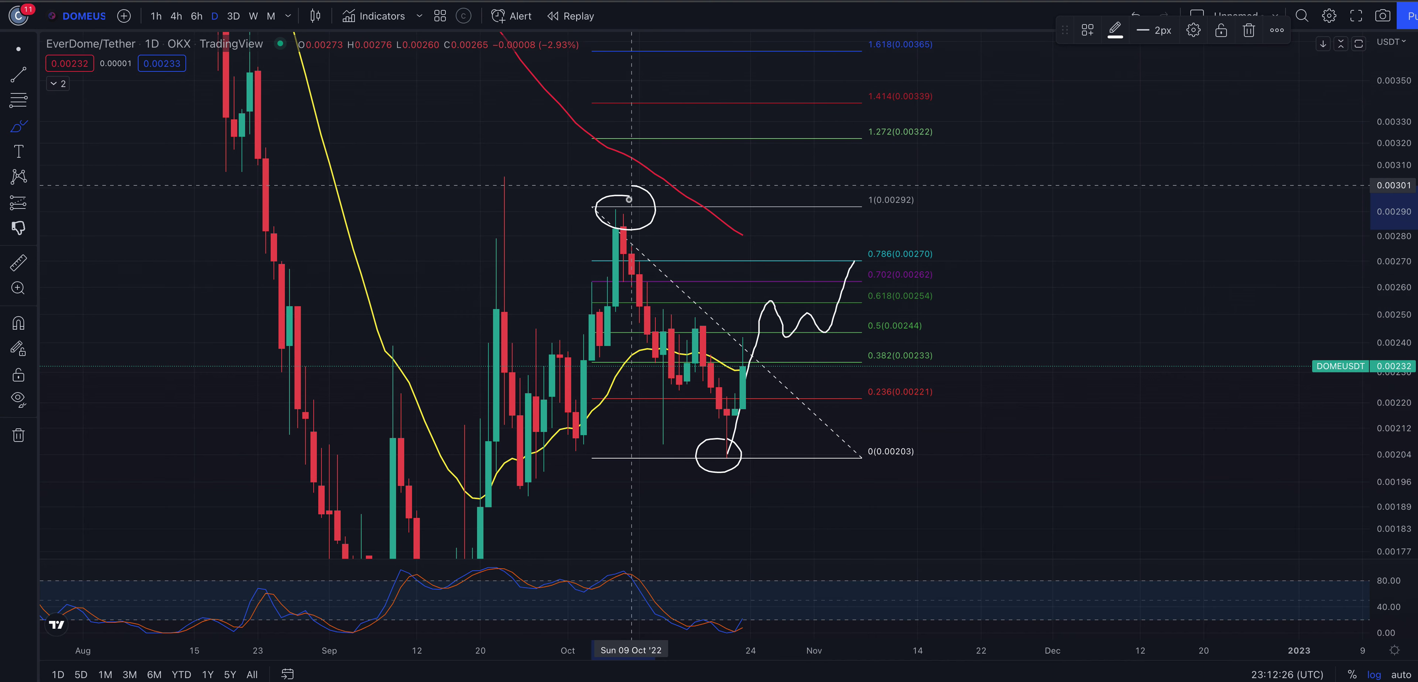
- Undo all brush strokes on the chart, keeping only the Fibonacci retracement
key("ctrl+z")
key("ctrl+z")
key("ctrl+z")
key("ctrl+z")
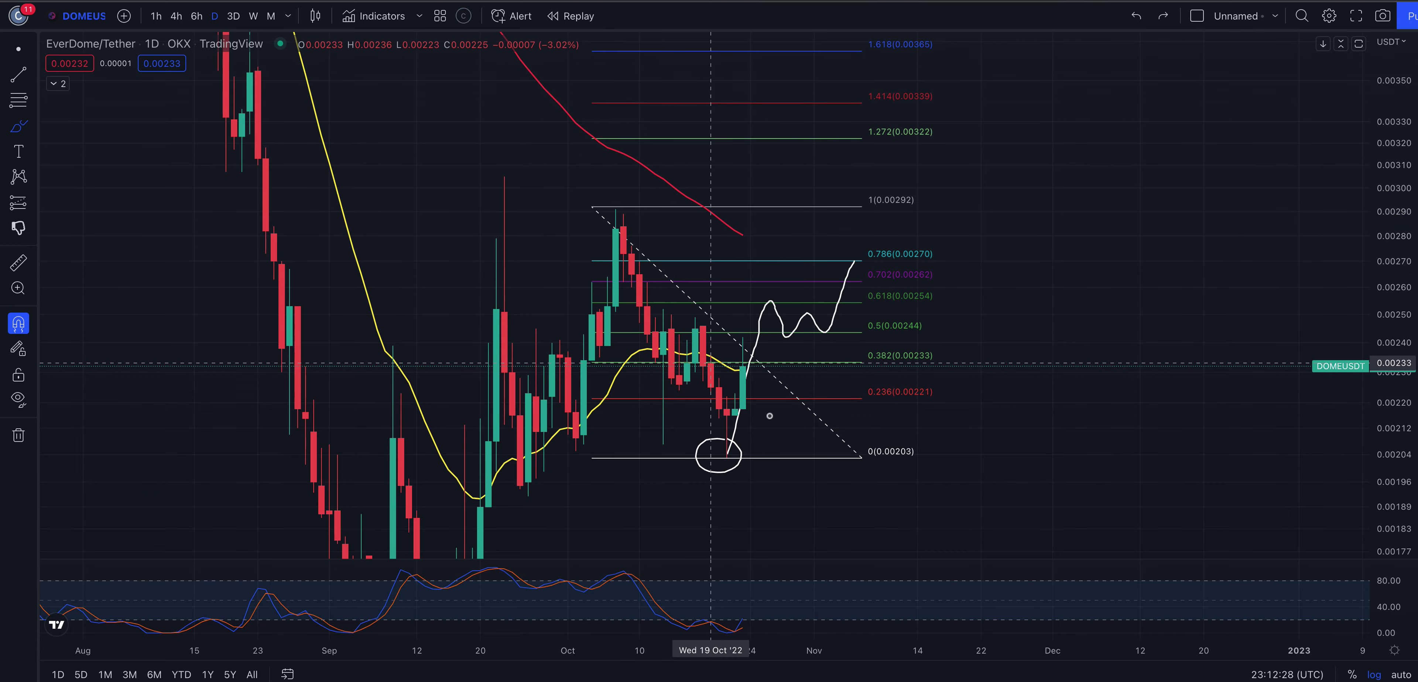
- Brush two upward-curving strokes beneath the 21 October low, and undo them
scroll(1073, 474, "down", 5)
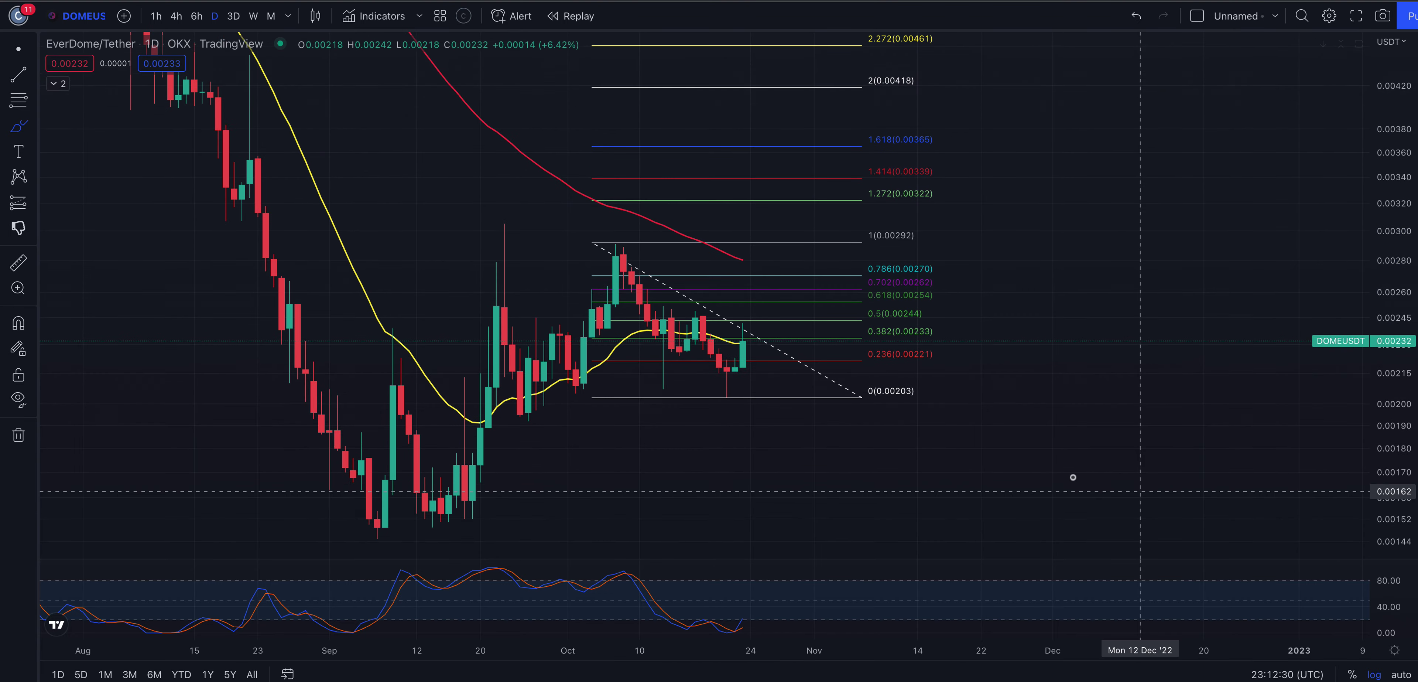
scroll(1209, 437, "up", 3)
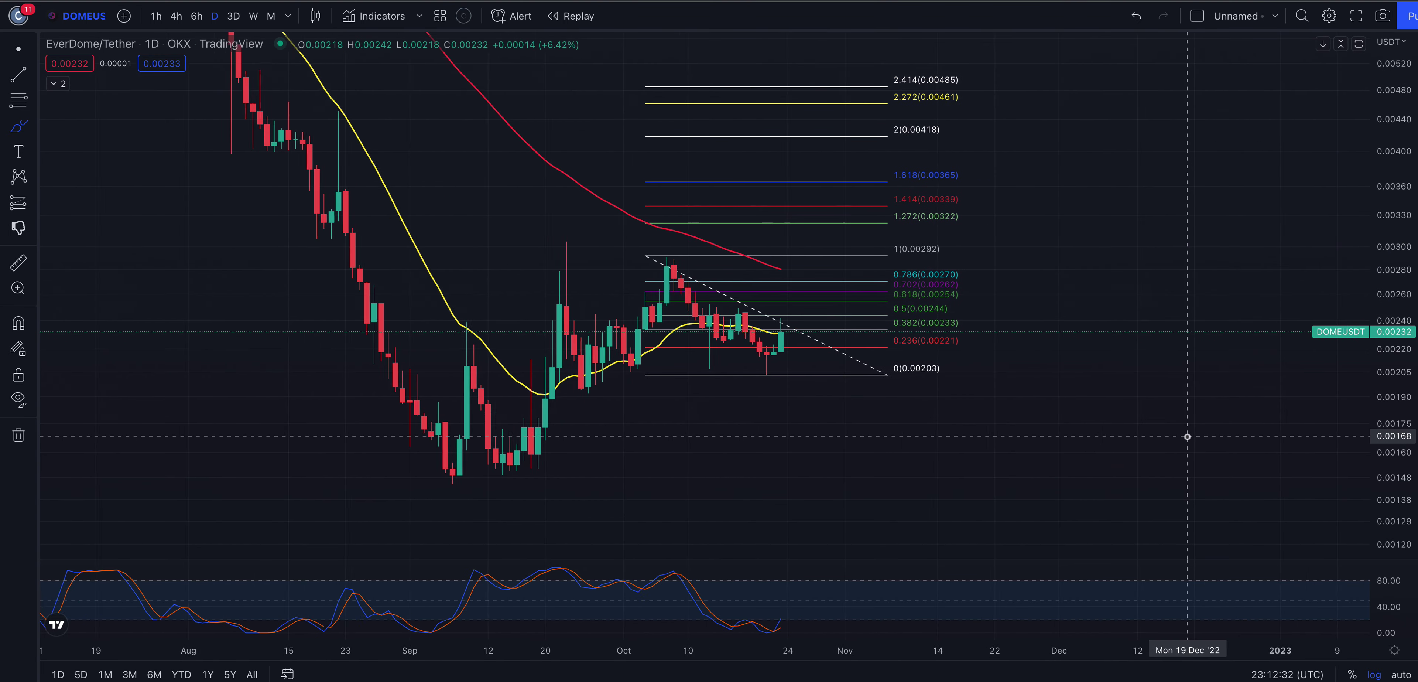
left_click_drag(736, 367, 762, 330)
left_click_drag(706, 366, 782, 339)
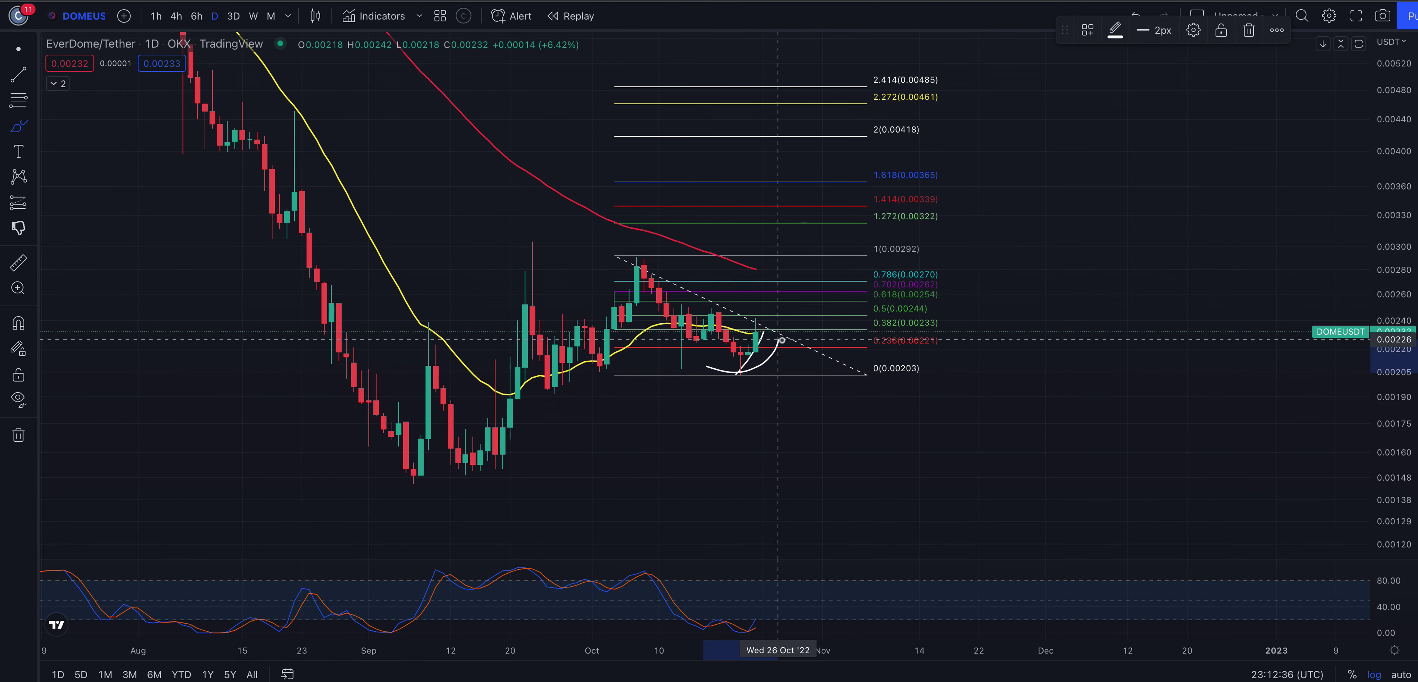
scroll(790, 363, "up", 3)
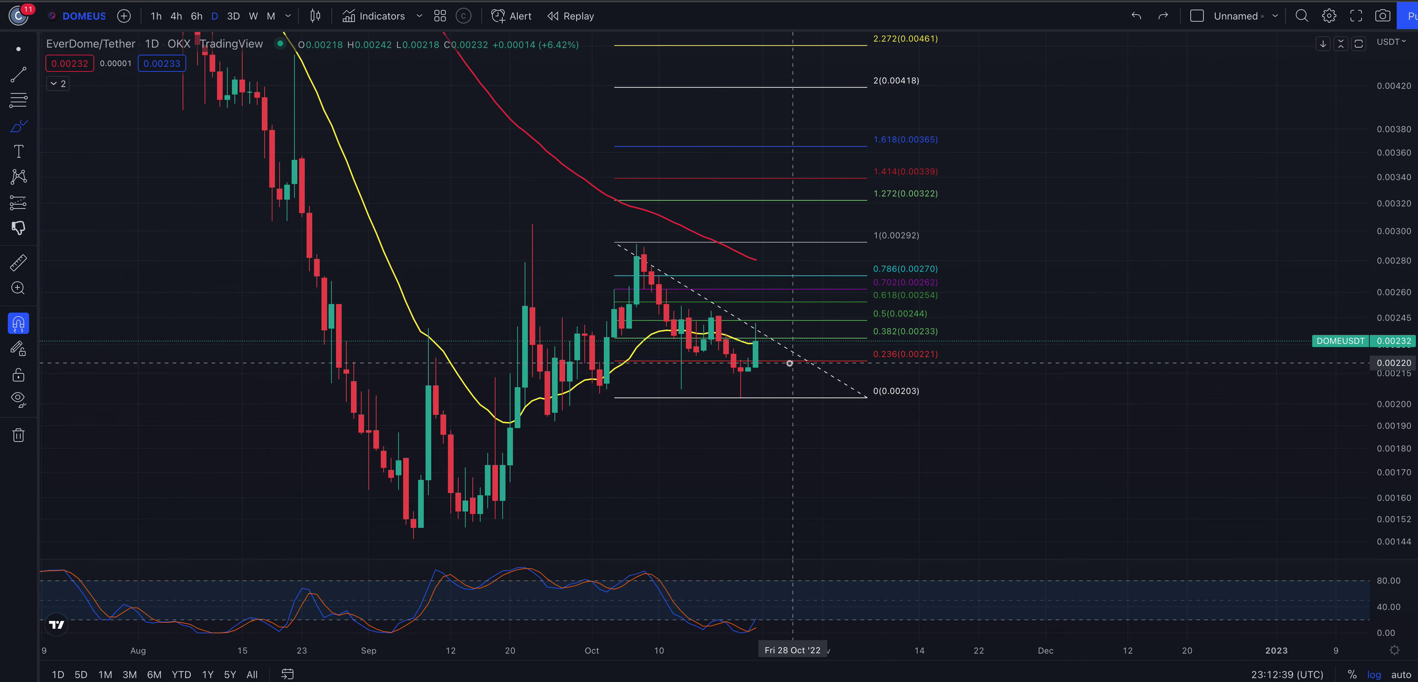
key("super+z")
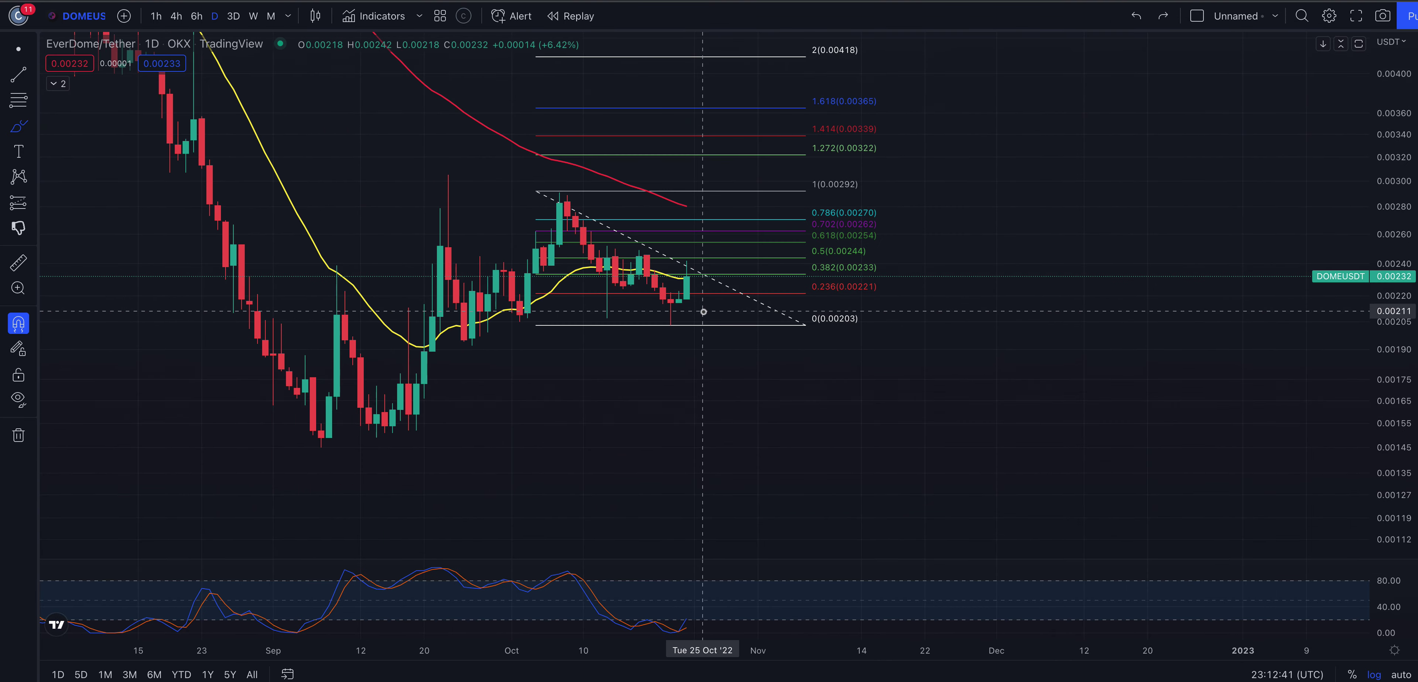
- Put away the brush and return to the cursor for the chart
scroll(703, 310, "left", 3)
scroll(846, 266, "up", 1)
key("super+z")
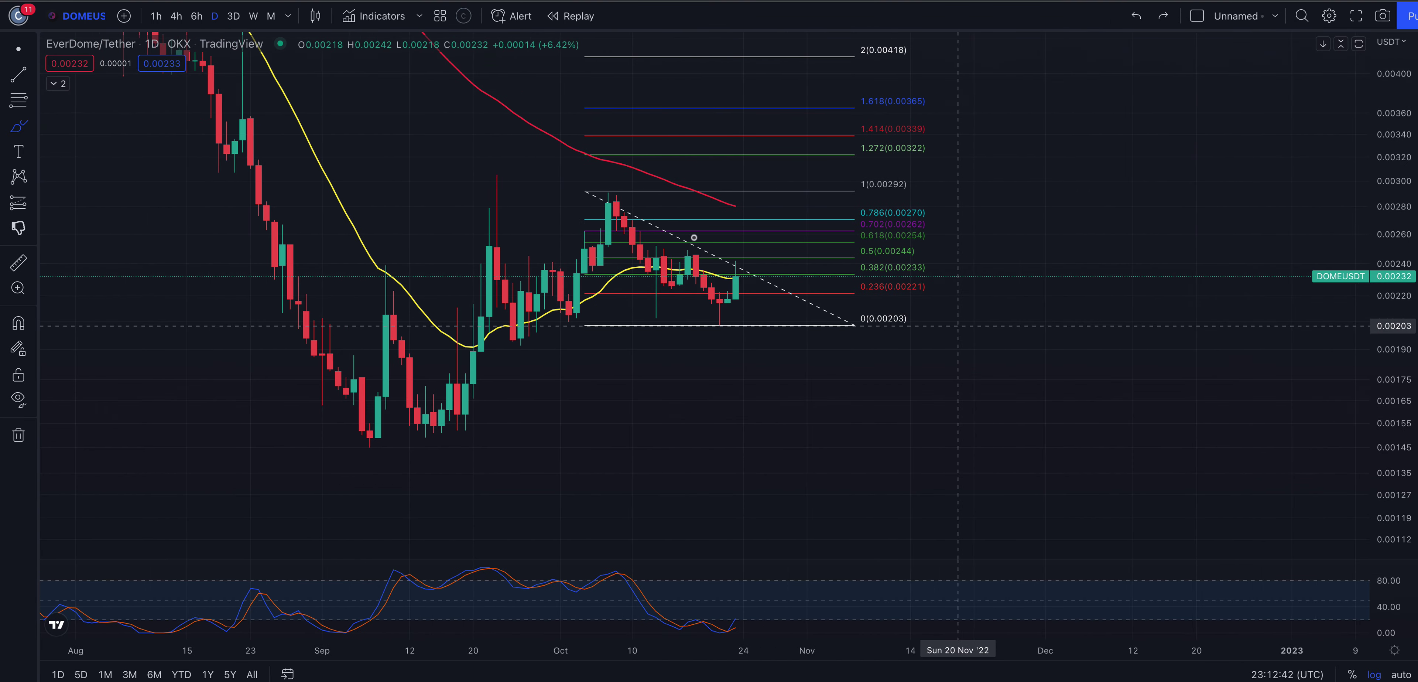
left_click(18, 51)
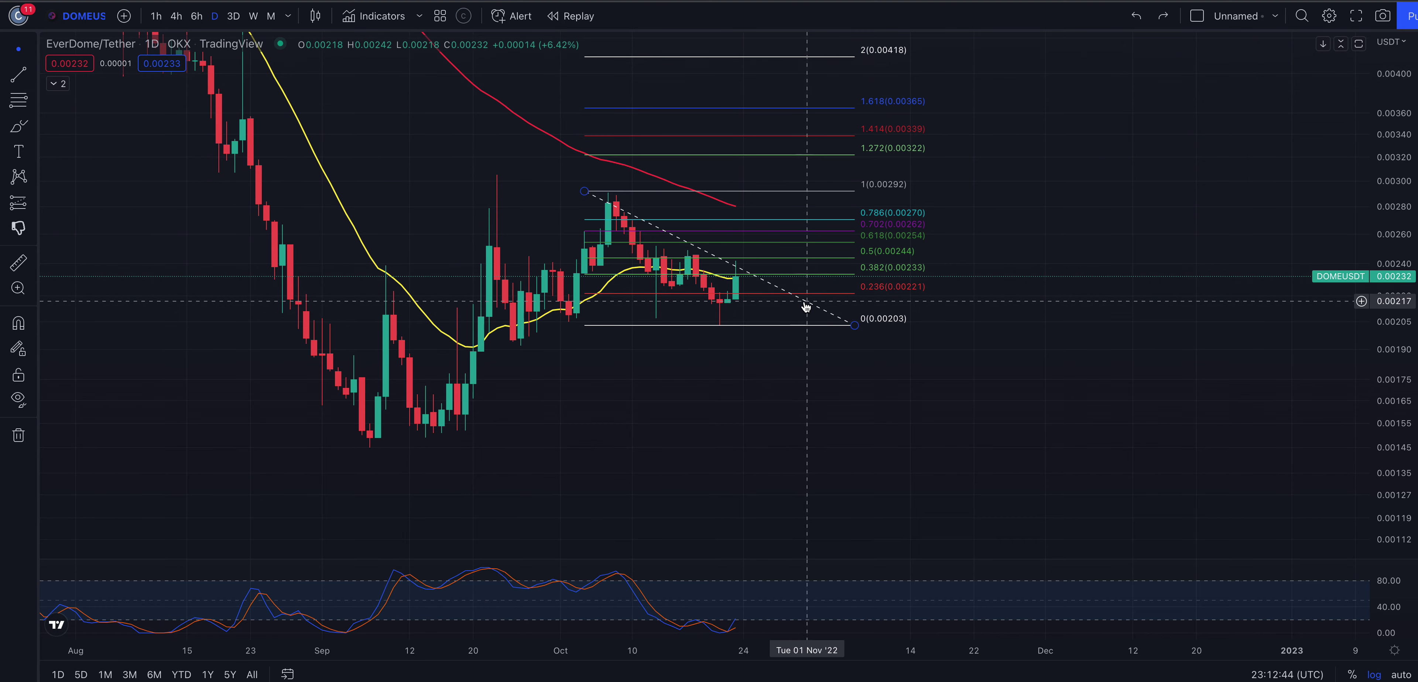
- Delete the Fibonacci retracement from the chart
key("Delete")
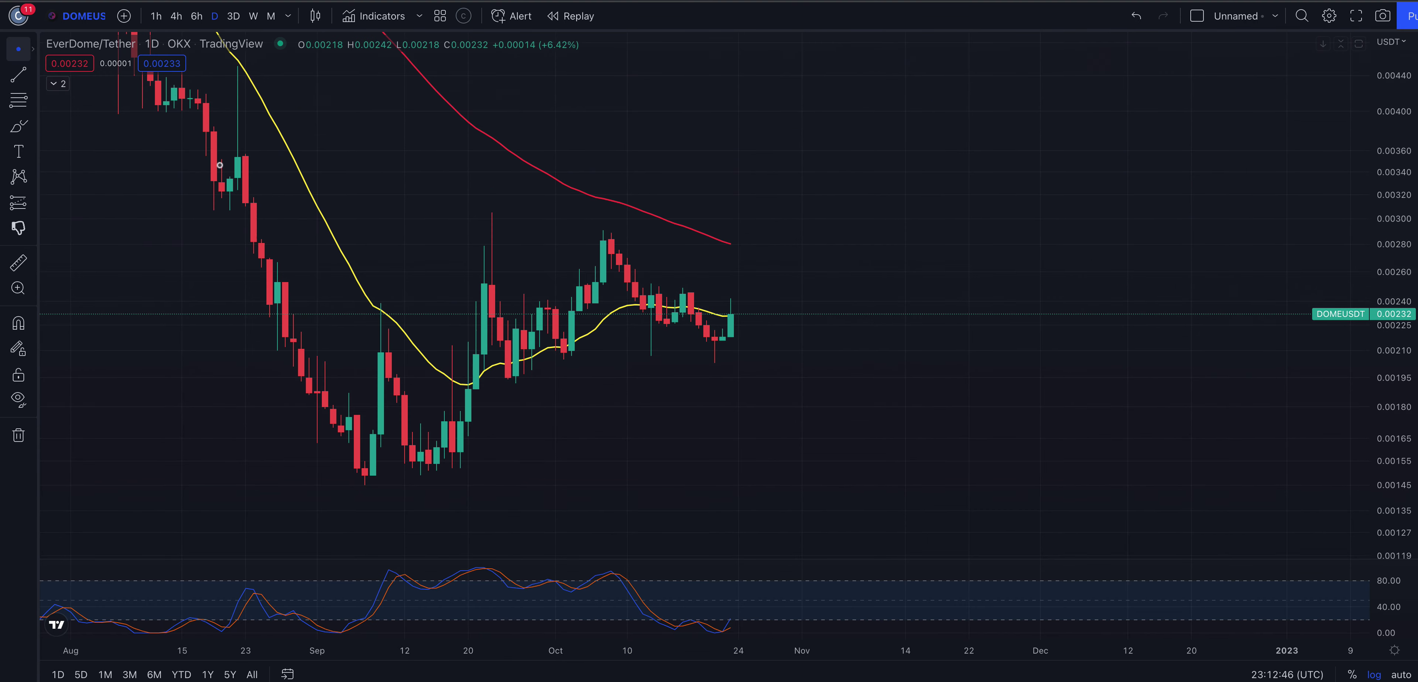
left_click_drag(1396, 473, 1393, 270)
left_click_drag(1057, 322, 1180, 295)
scroll(1118, 371, "up", 2)
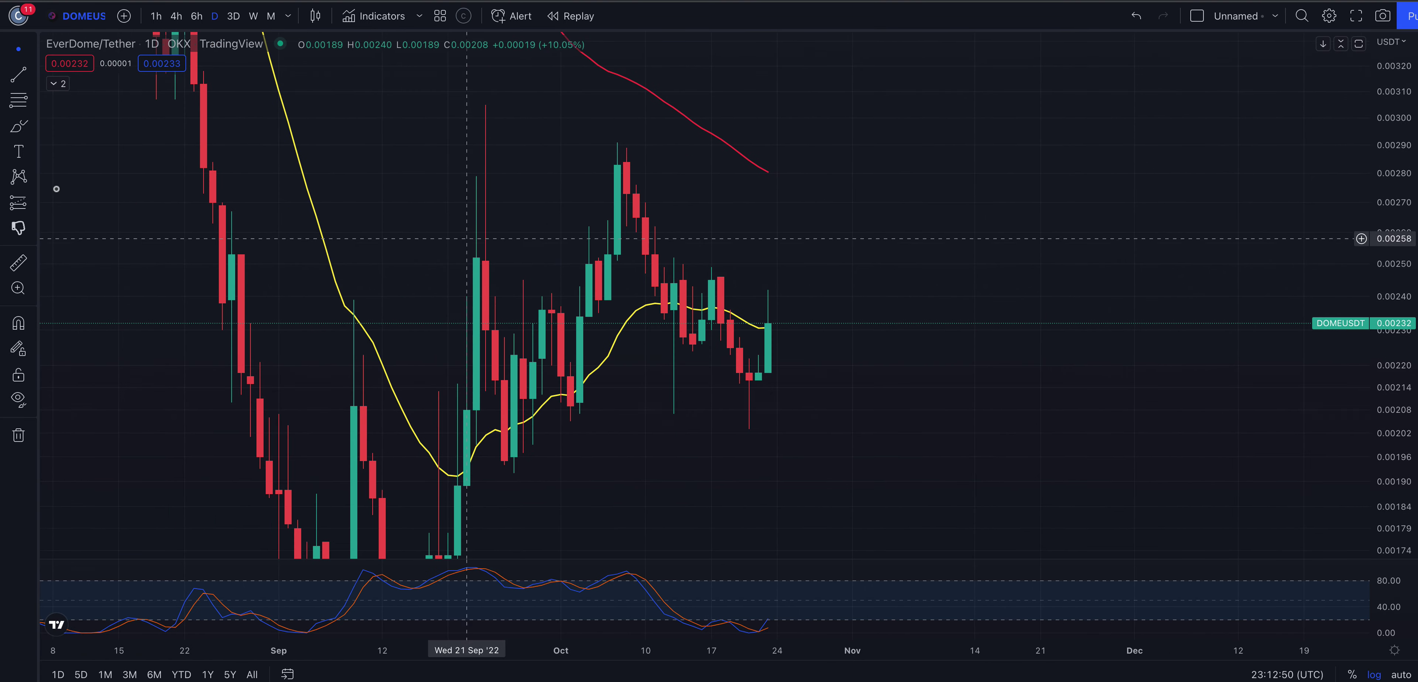
- Brush resistance lines near 0.00250 and the early-October high, plus a projected path from the 21 October low up to about 0.00279
left_click(19, 125)
left_click_drag(658, 263, 749, 265)
left_click_drag(583, 149, 683, 155)
mouse_move(749, 409)
left_mouse_down()
mouse_move(793, 235)
mouse_move(812, 270)
mouse_move(834, 258)
left_mouse_up()
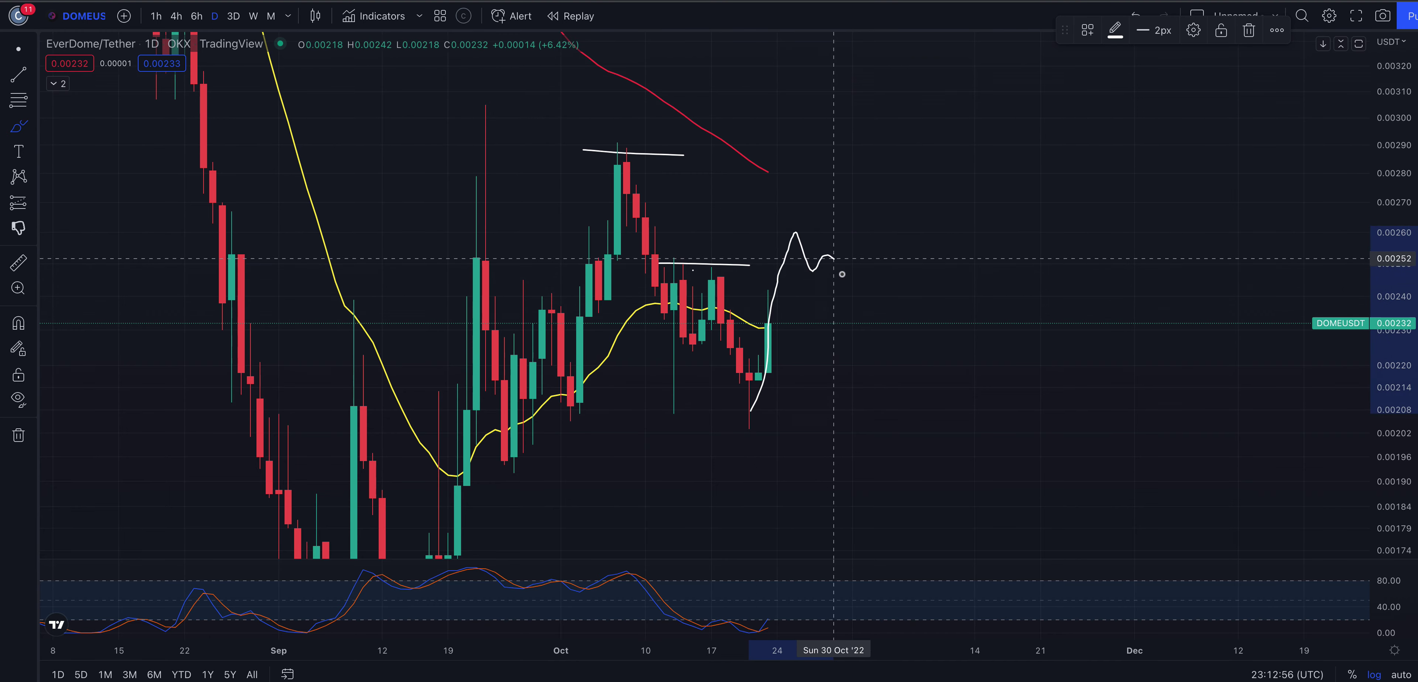
mouse_move(750, 266)
left_mouse_down()
mouse_move(862, 266)
mouse_move(871, 180)
left_mouse_up()
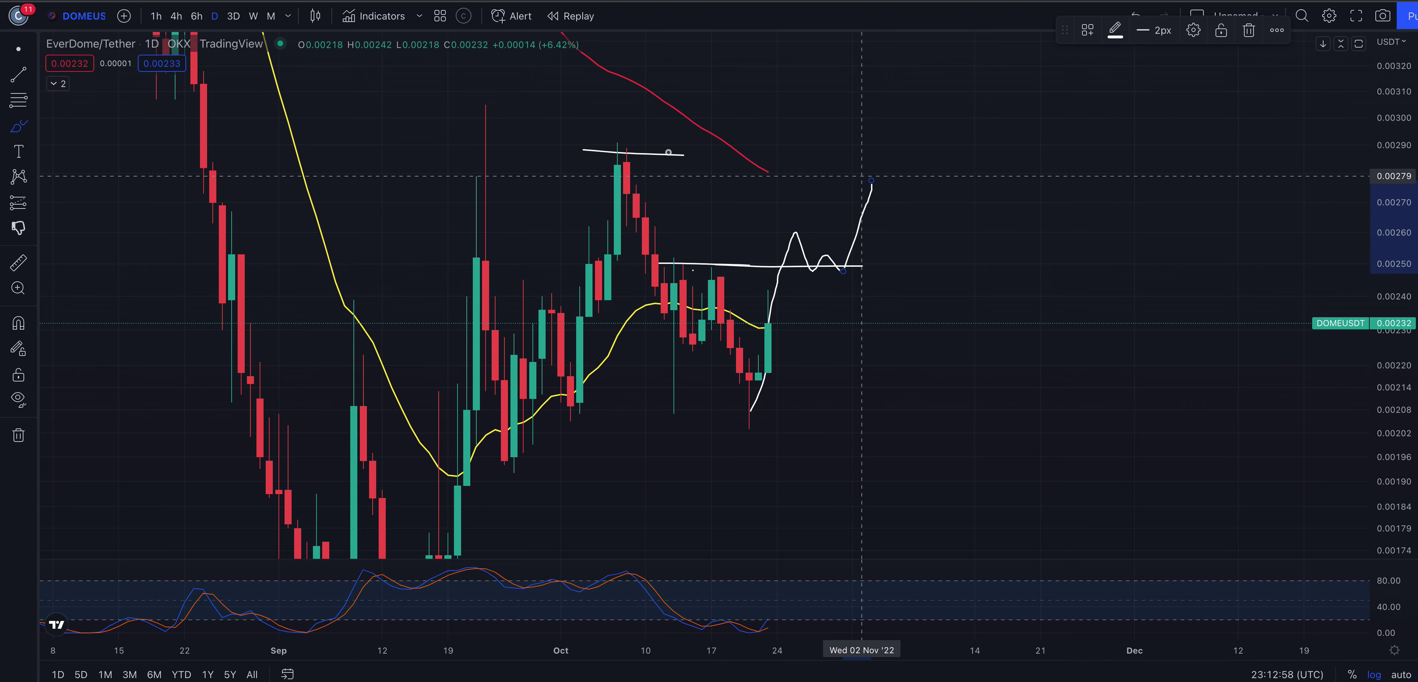
left_click_drag(626, 135, 692, 147)
- Undo the resistance lines and the projected path, leaving no brush strokes on the chart
key("ctrl+z")
key("ctrl+z")
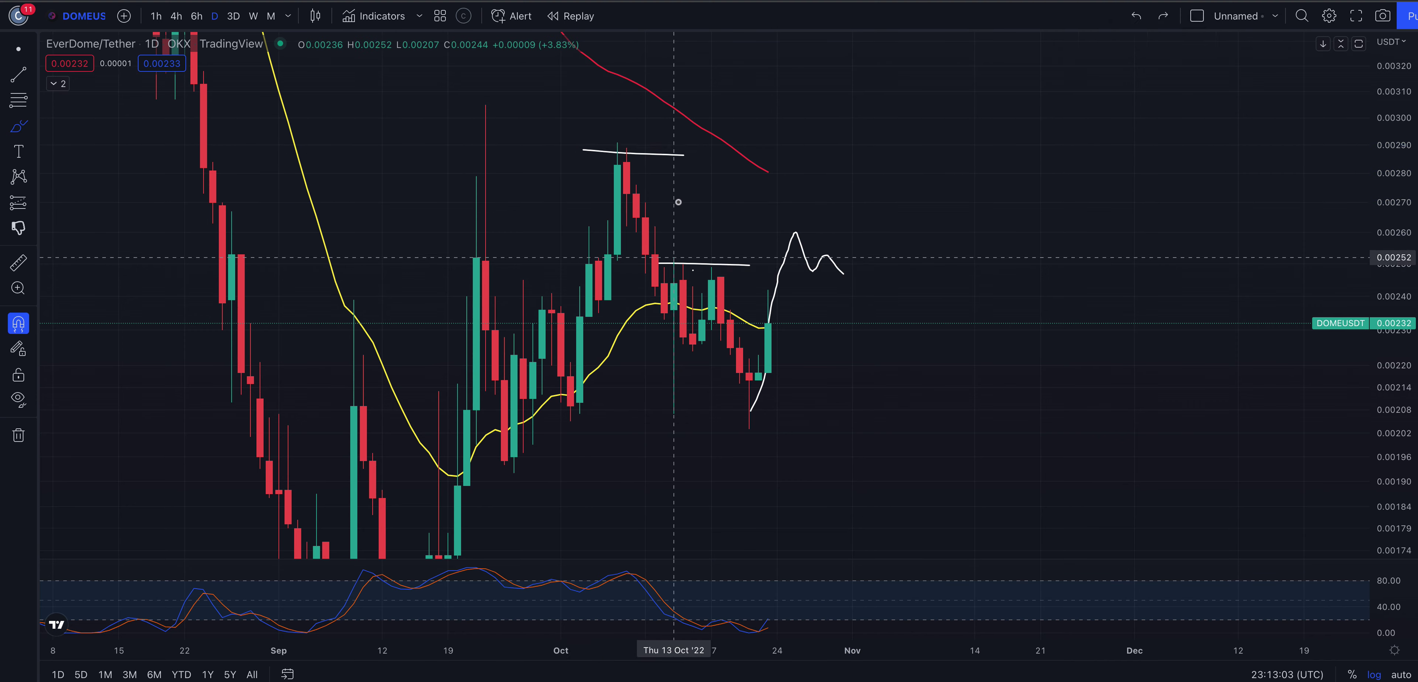
scroll(1179, 319, "up", 1)
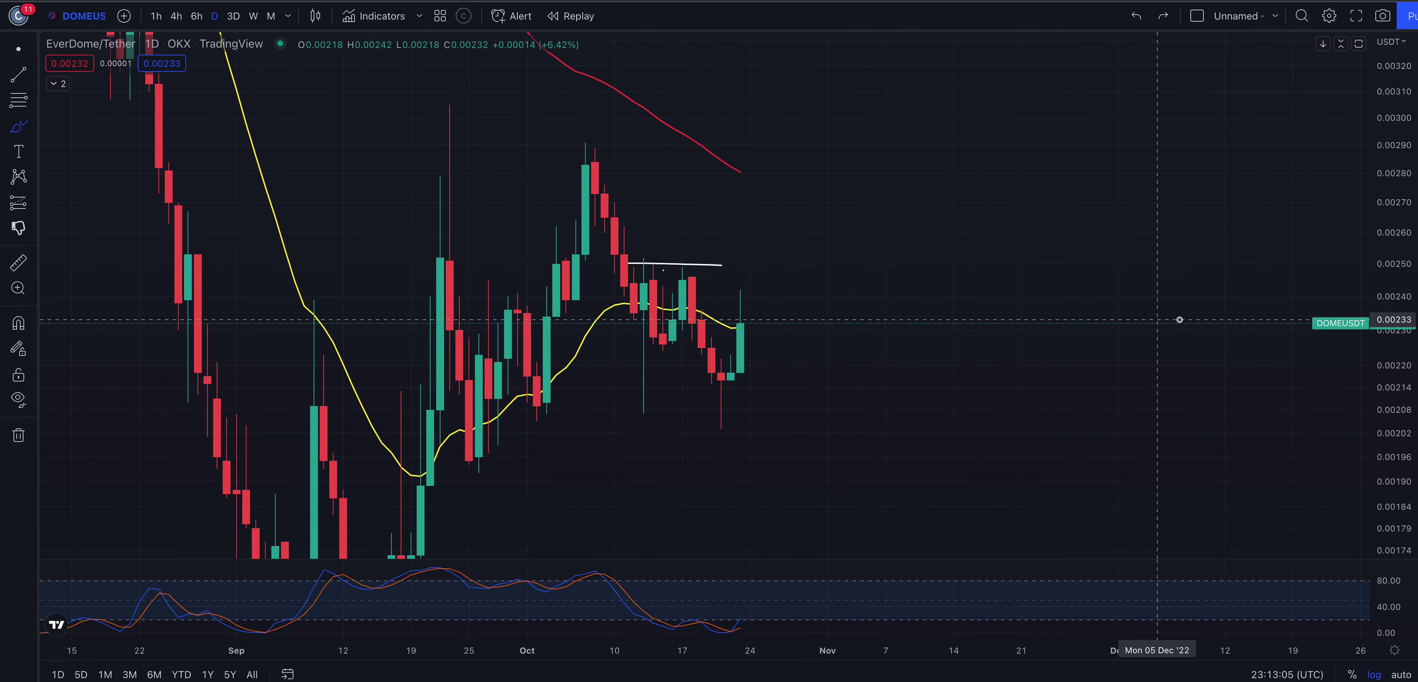
left_click_drag(1387, 352, 1386, 440)
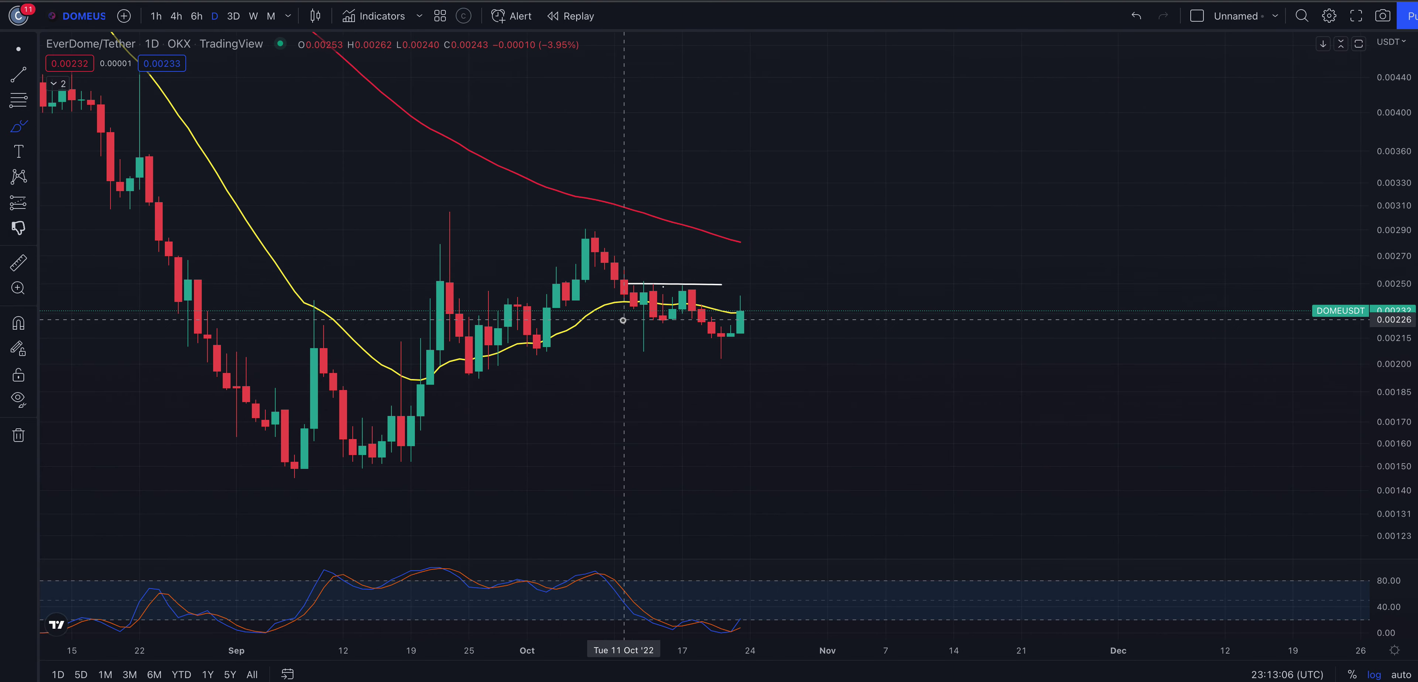
key("ctrl+z")
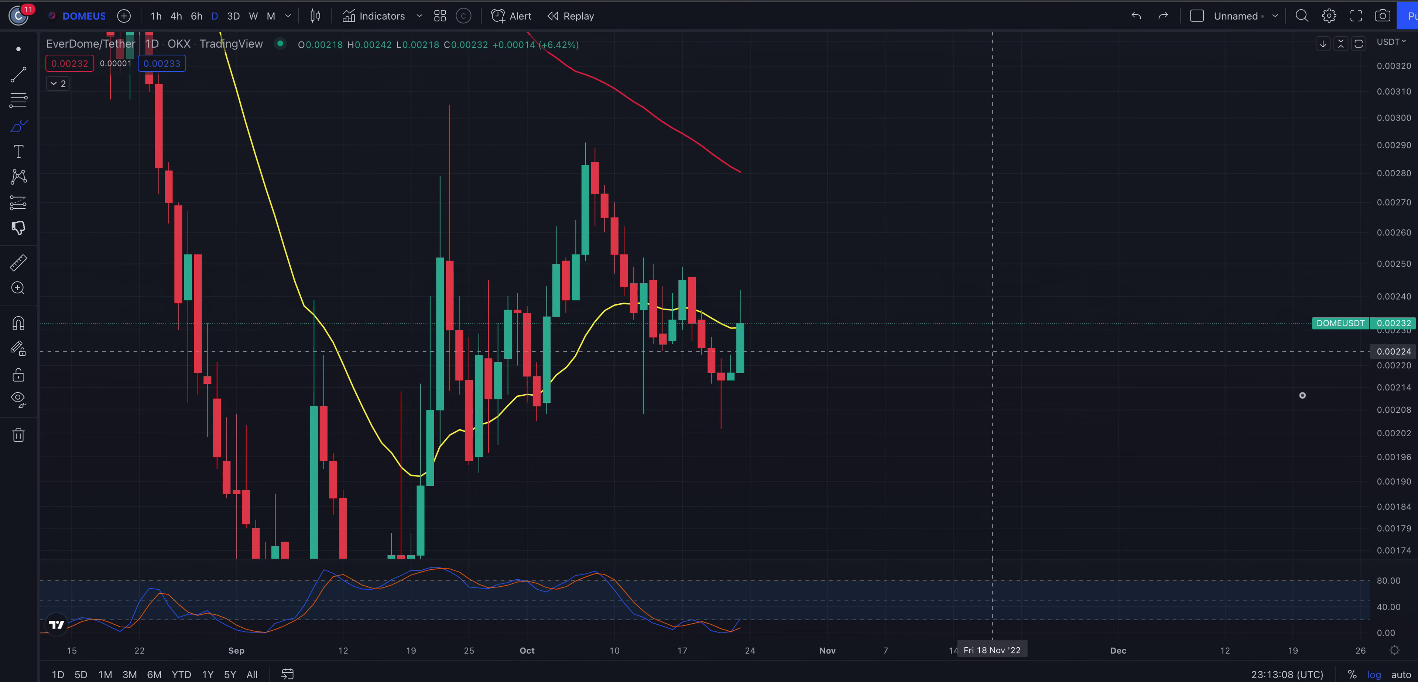
key("ctrl+y")
- Draw a descending trend line from the 7 October high at 0.00294 to about 0.00203 on 30 October
left_click_drag(1399, 403, 1382, 466)
left_click(19, 75)
left_click(585, 233)
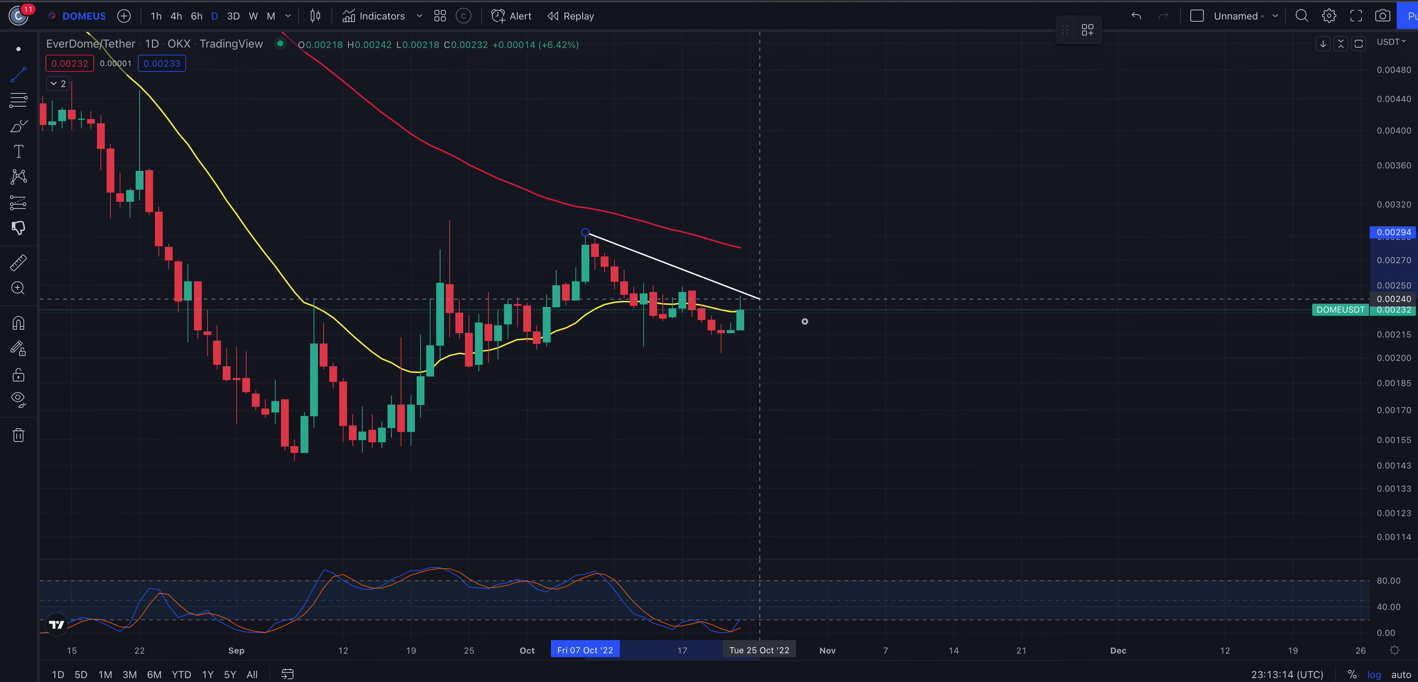
left_click(813, 351)
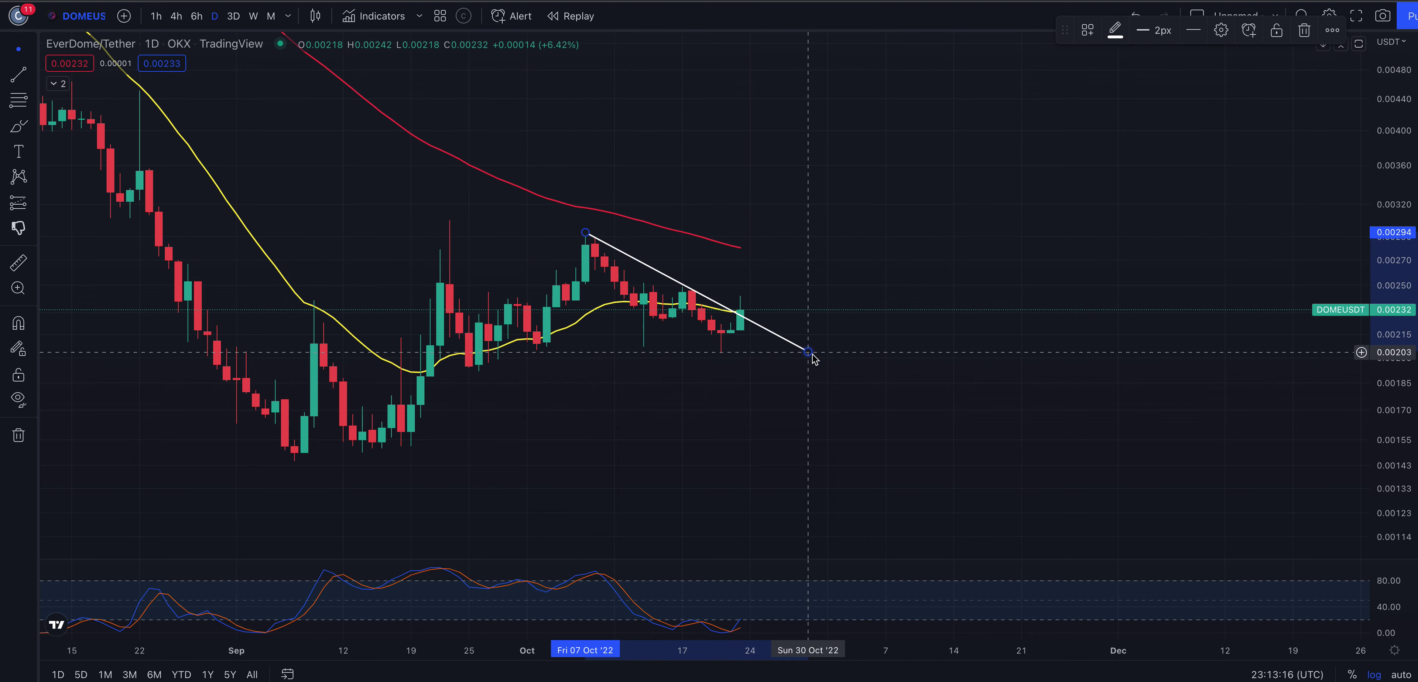
scroll(849, 348, "up", 2)
left_click_drag(1114, 410, 1159, 405)
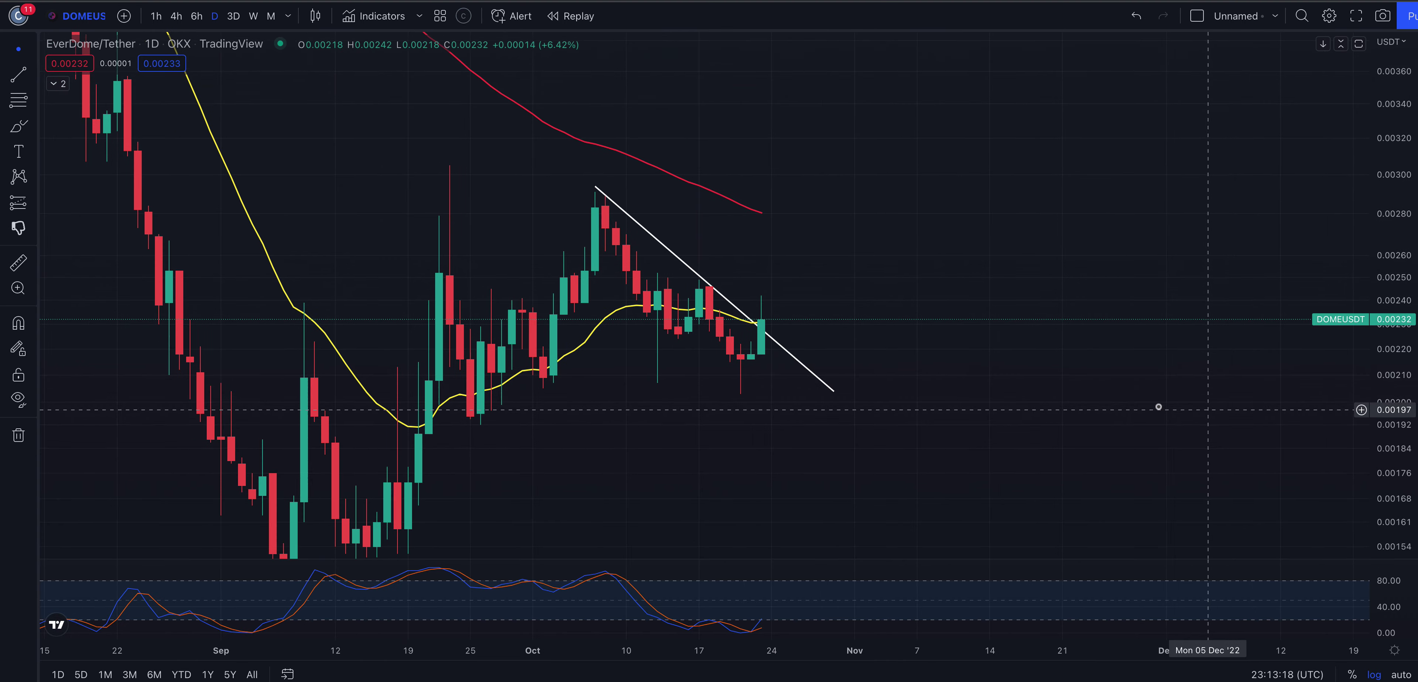
- Circle the two October highs touching the trend line, brush the price swings between them, and remove these strokes
left_click(23, 126)
mouse_move(575, 179)
left_mouse_down()
mouse_move(595, 184)
mouse_move(576, 177)
mouse_move(617, 304)
mouse_move(707, 286)
mouse_move(688, 273)
mouse_move(716, 336)
mouse_move(754, 326)
left_mouse_up()
scroll(745, 331, "up", 1)
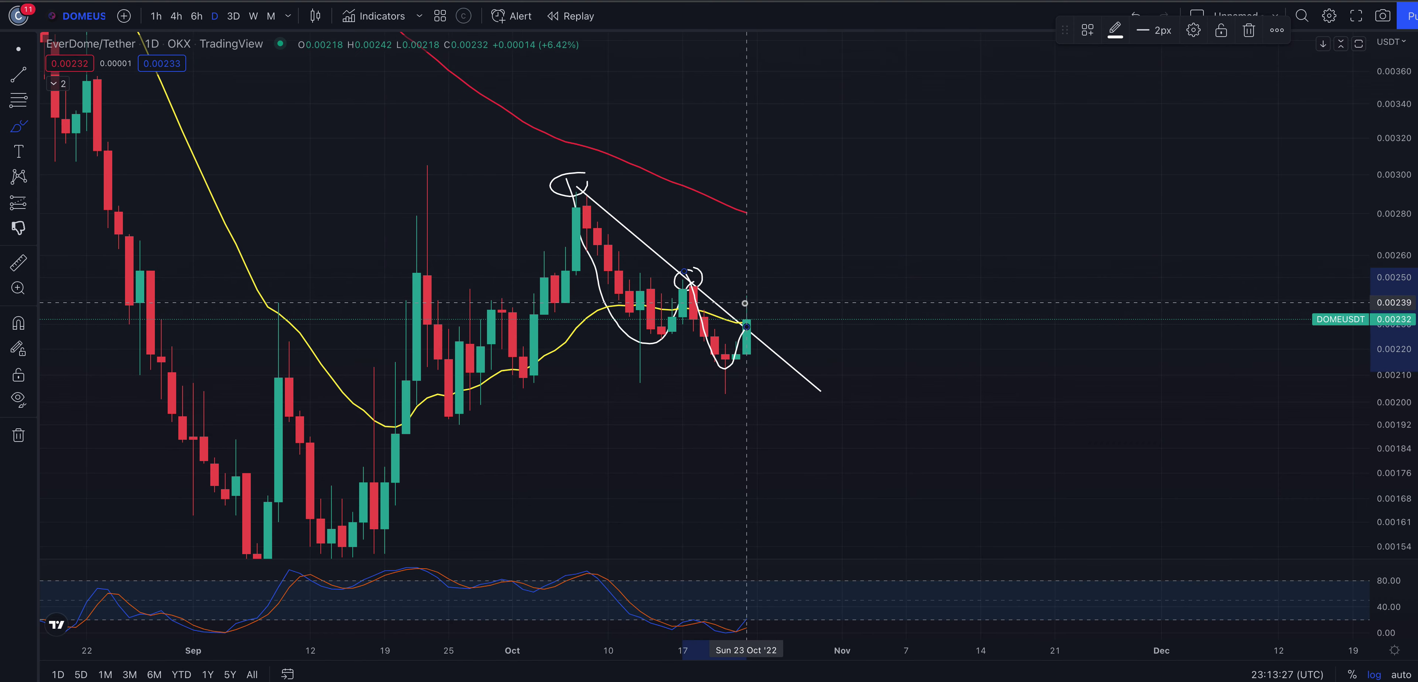
key("Delete")
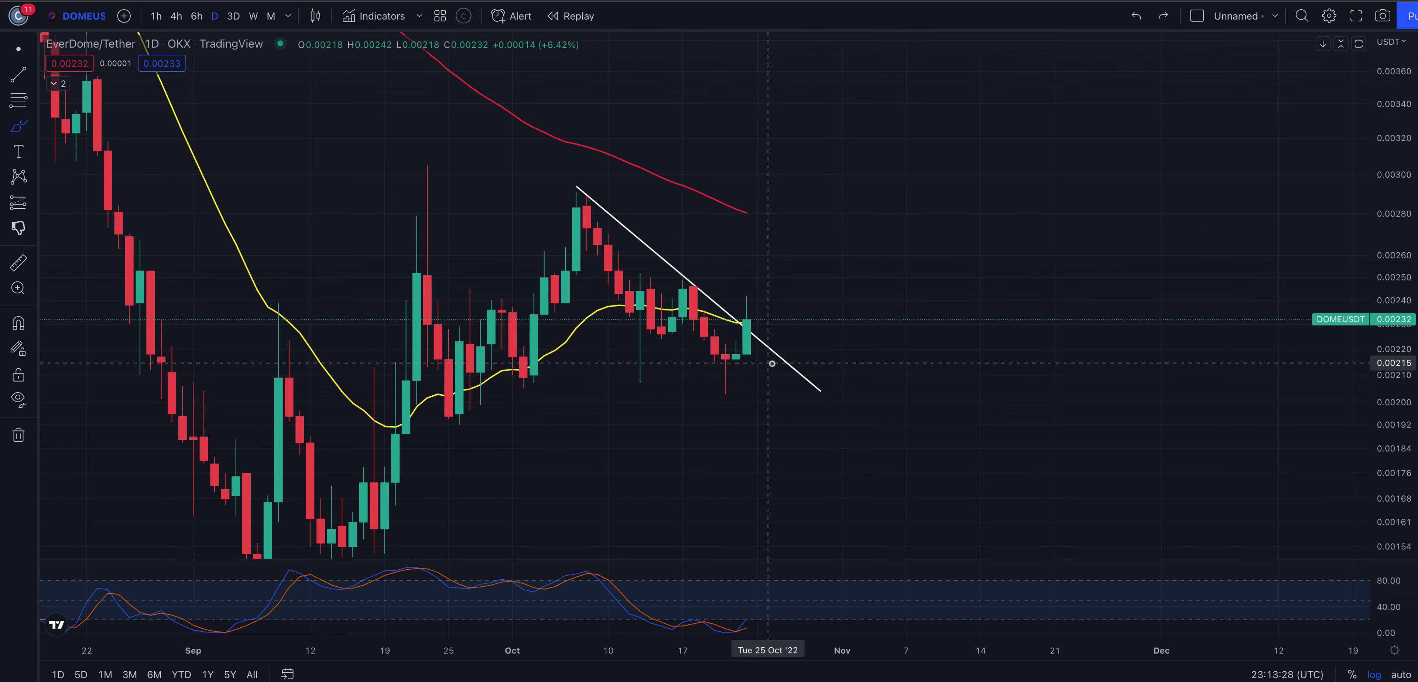
- Circle the latest candle where it crosses the descending trend line, and undo the circle
left_click_drag(747, 306, 754, 310)
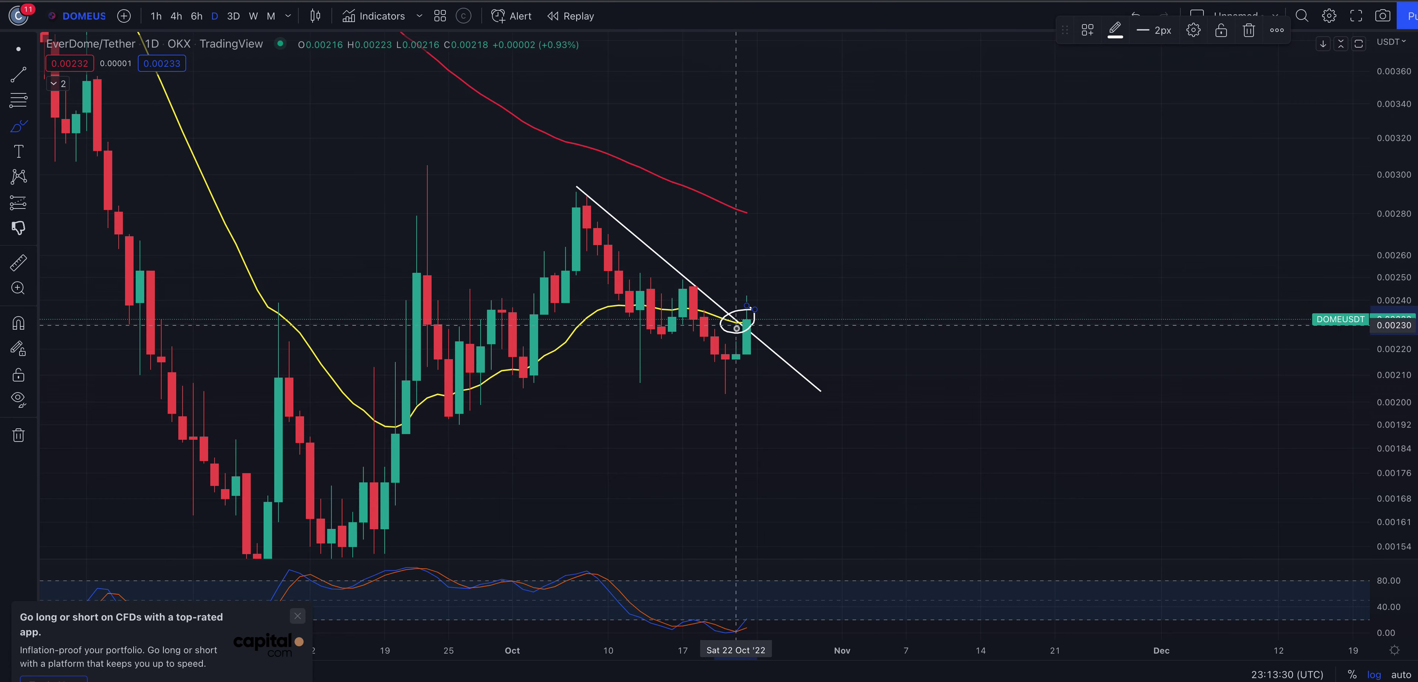
key("ctrl+z")
scroll(736, 337, "right", 2)
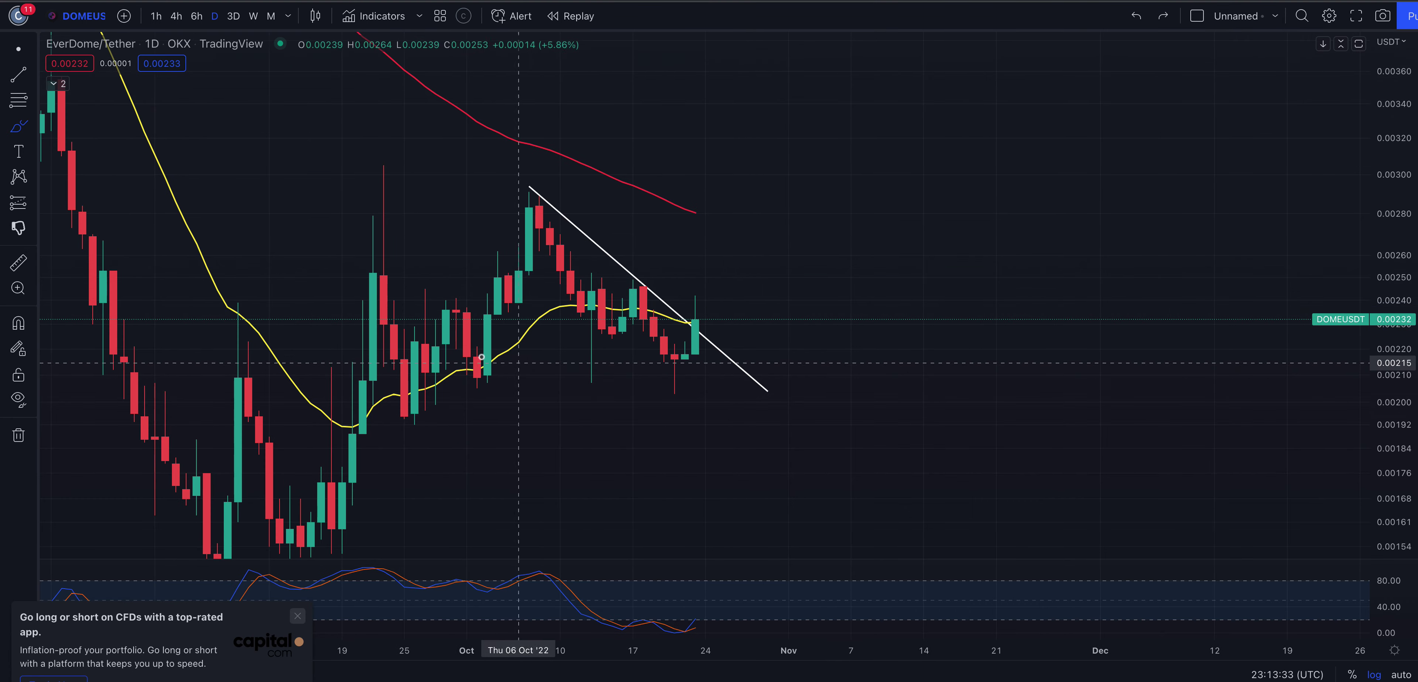
- Brush a support line along the October lows, a rising path with a circled breakout, and a short resistance line near 0.00250
mouse_move(419, 376)
left_mouse_down()
mouse_move(734, 384)
mouse_move(626, 387)
mouse_move(742, 248)
left_mouse_up()
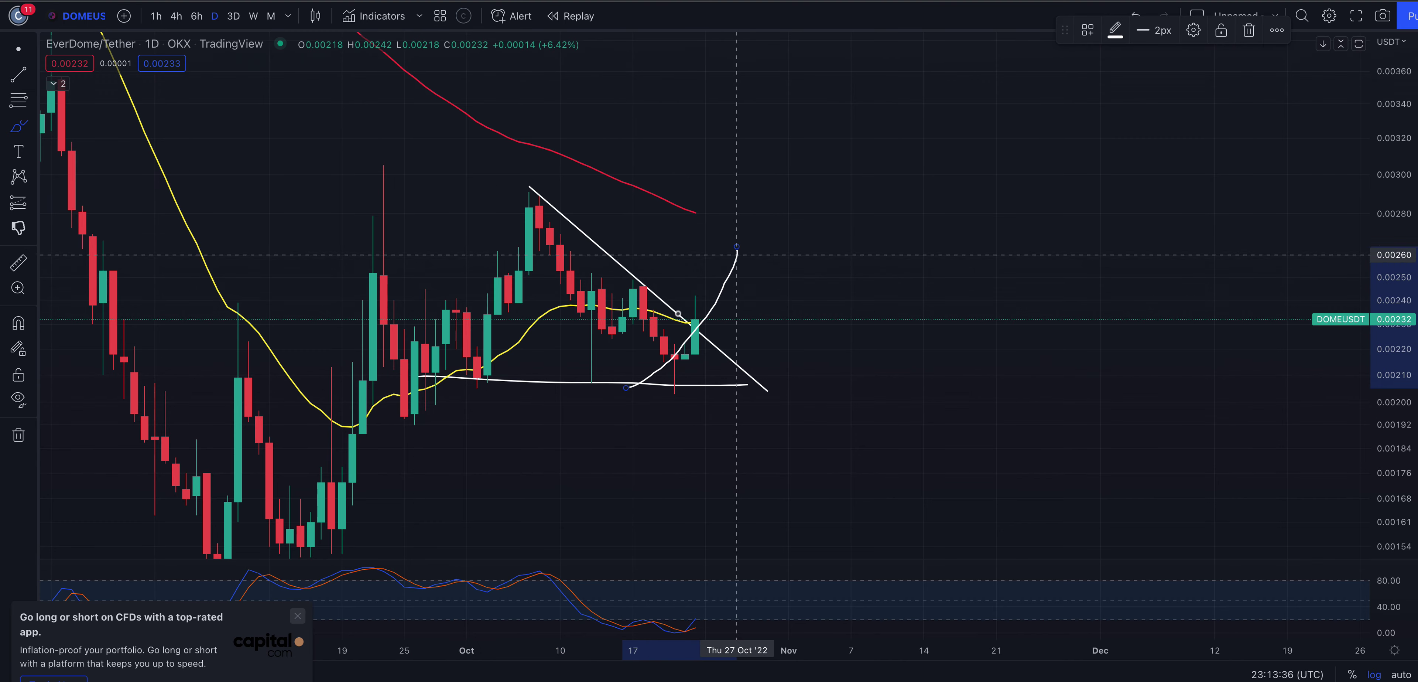
left_click_drag(693, 302, 675, 331)
left_click_drag(616, 277, 685, 277)
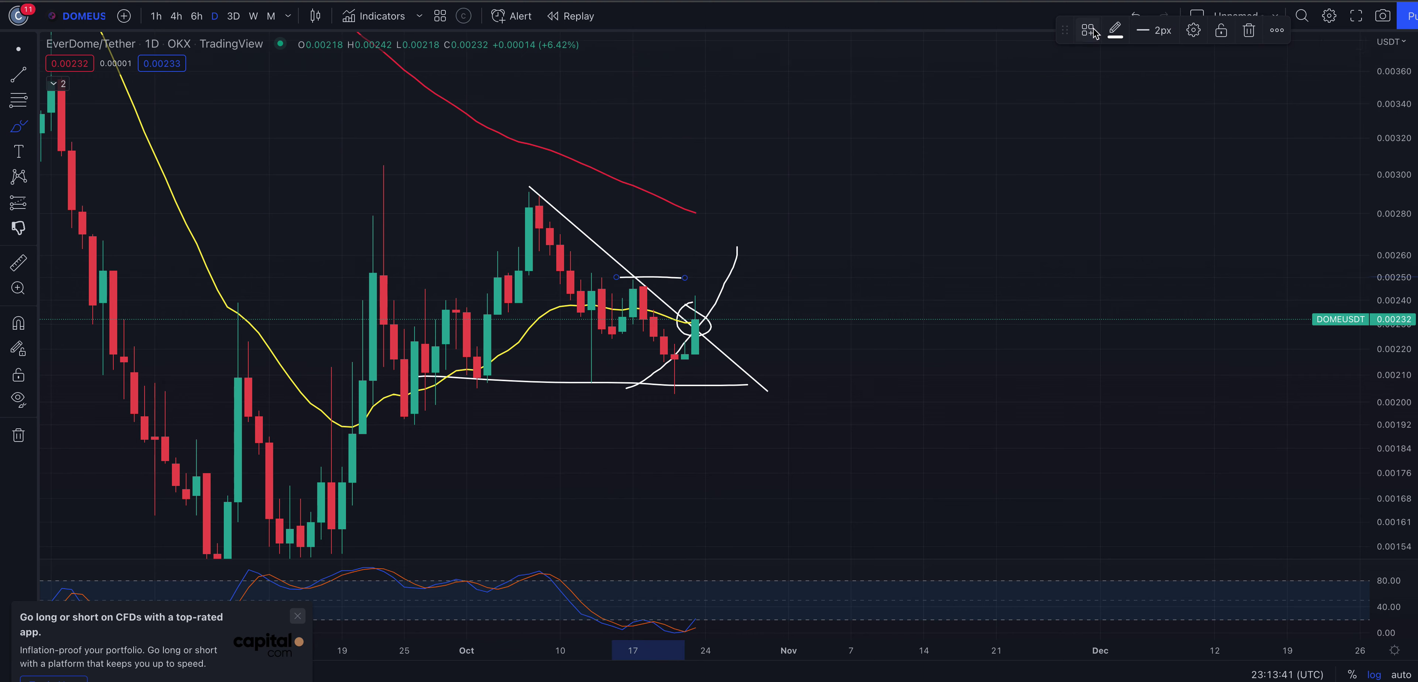
- Move the floating drawing toolbar aside and place a Price Label on the short resistance line near 0.00250
left_click_drag(1069, 31, 956, 18)
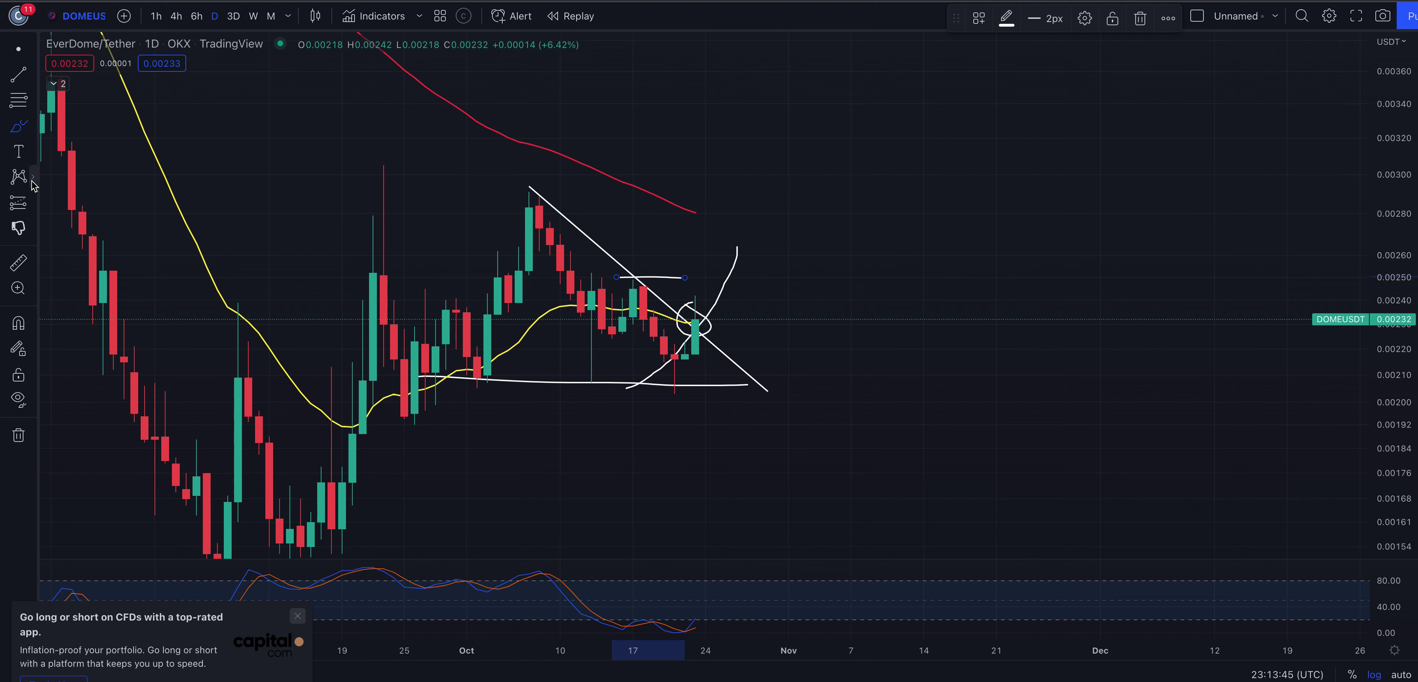
left_click(32, 182)
left_click(31, 205)
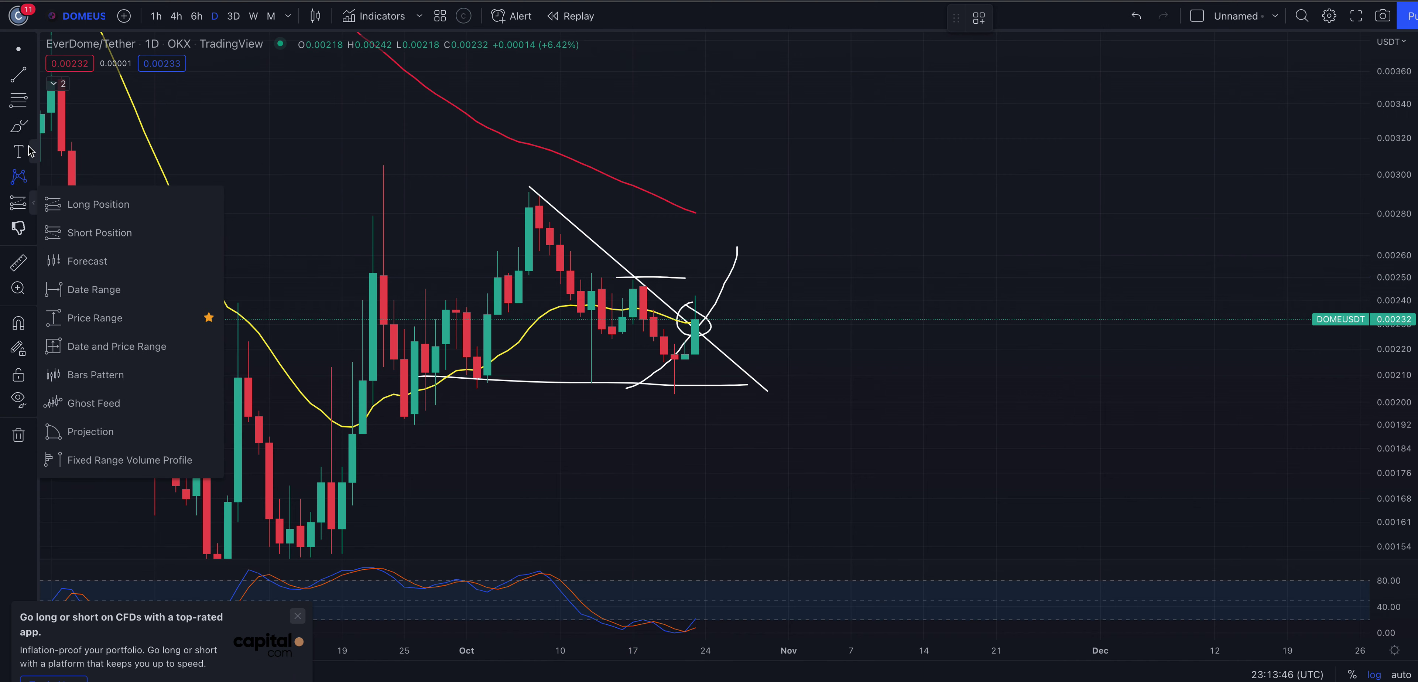
left_click(32, 134)
left_click(32, 154)
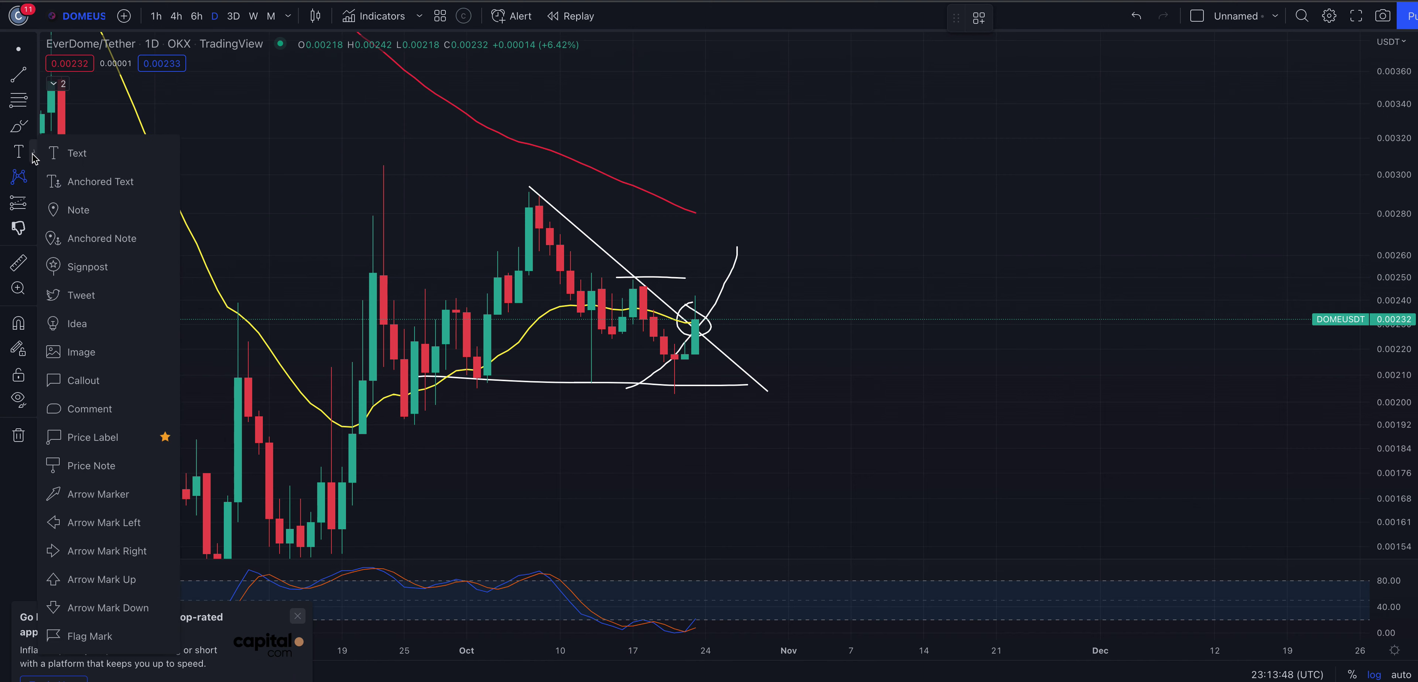
left_click(97, 443)
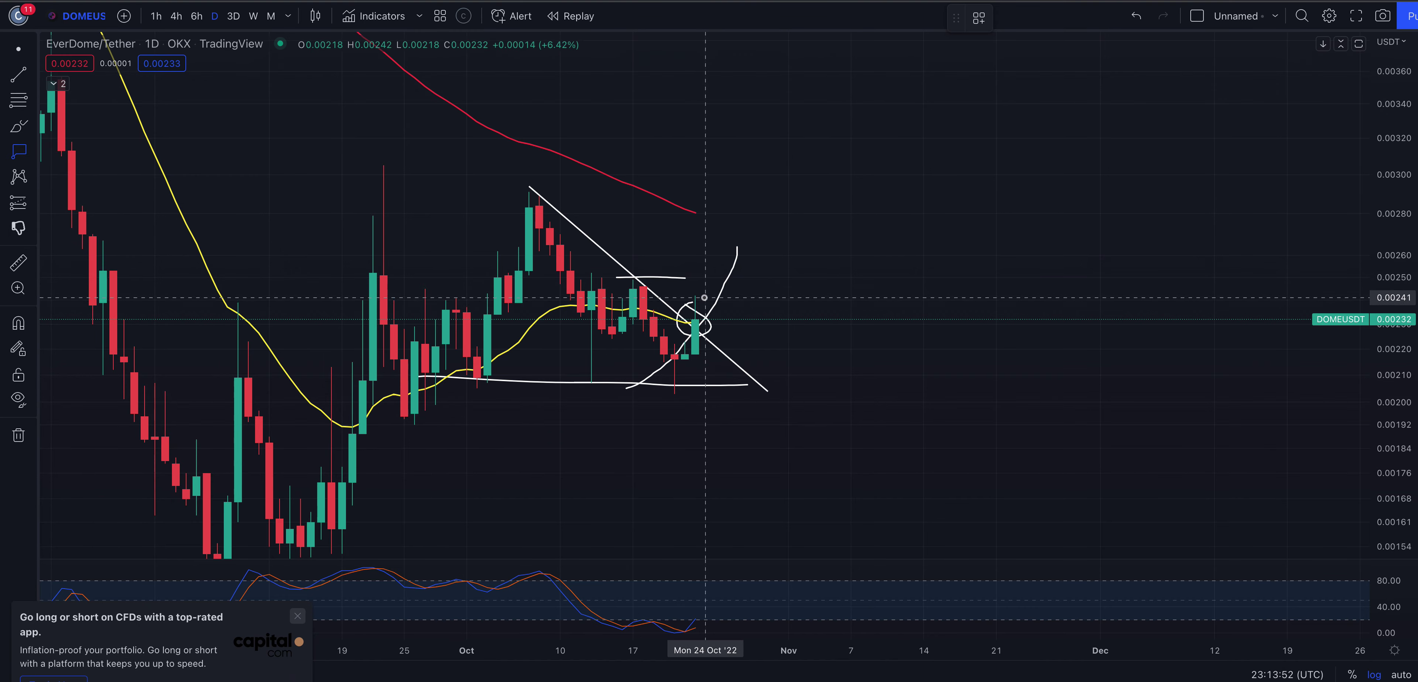
left_click(669, 278)
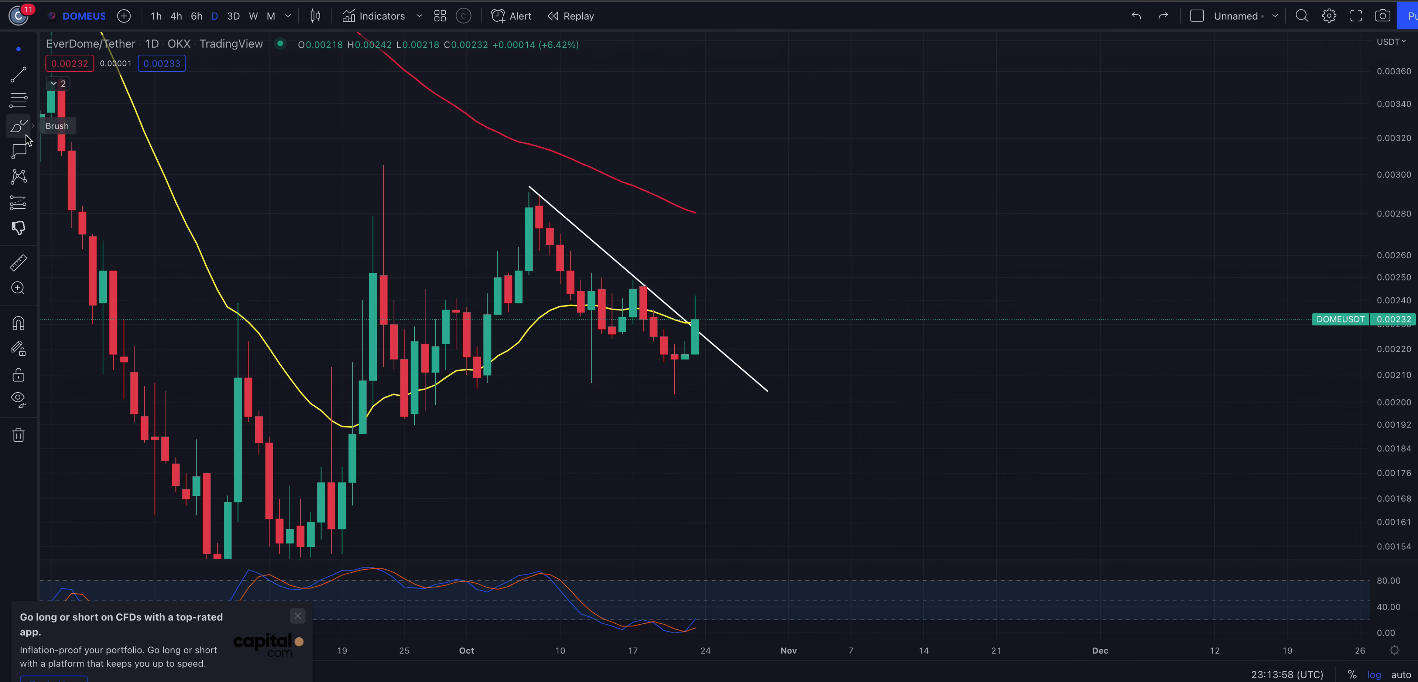
- Brush resistance near 0.00250, a projected path from the 21 October low, and an extension of the red moving average with their meeting point circled
mouse_move(643, 469)
left_mouse_down()
mouse_move(666, 382)
mouse_move(664, 419)
left_mouse_up()
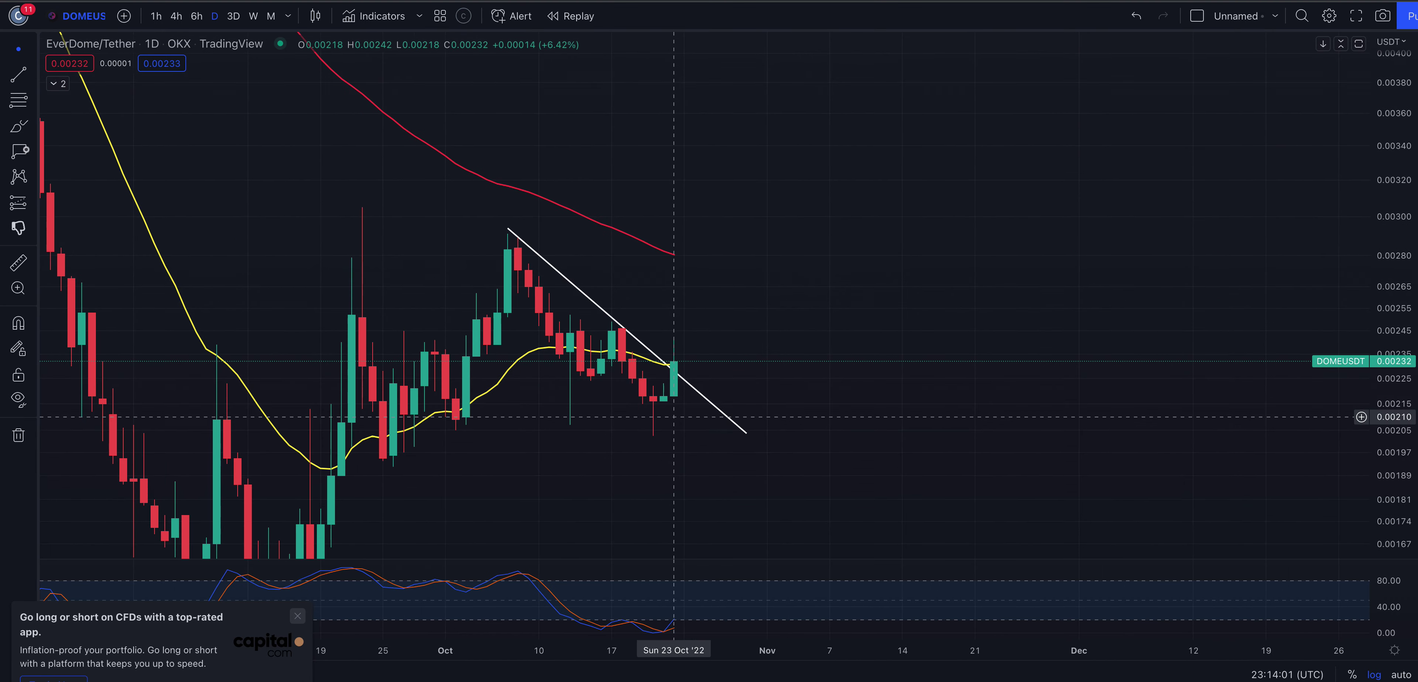
left_click(559, 321)
left_click_drag(653, 424, 705, 300)
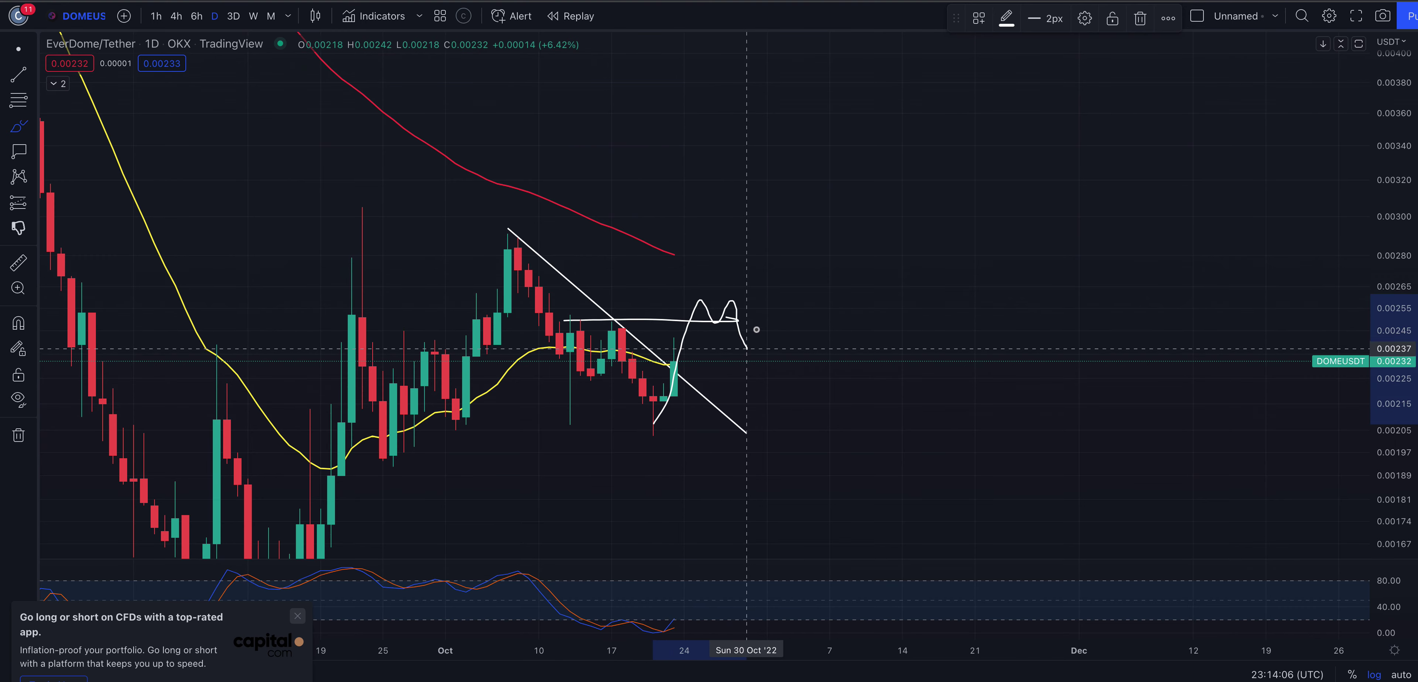
left_click_drag(777, 346, 799, 277)
left_click_drag(655, 248, 816, 261)
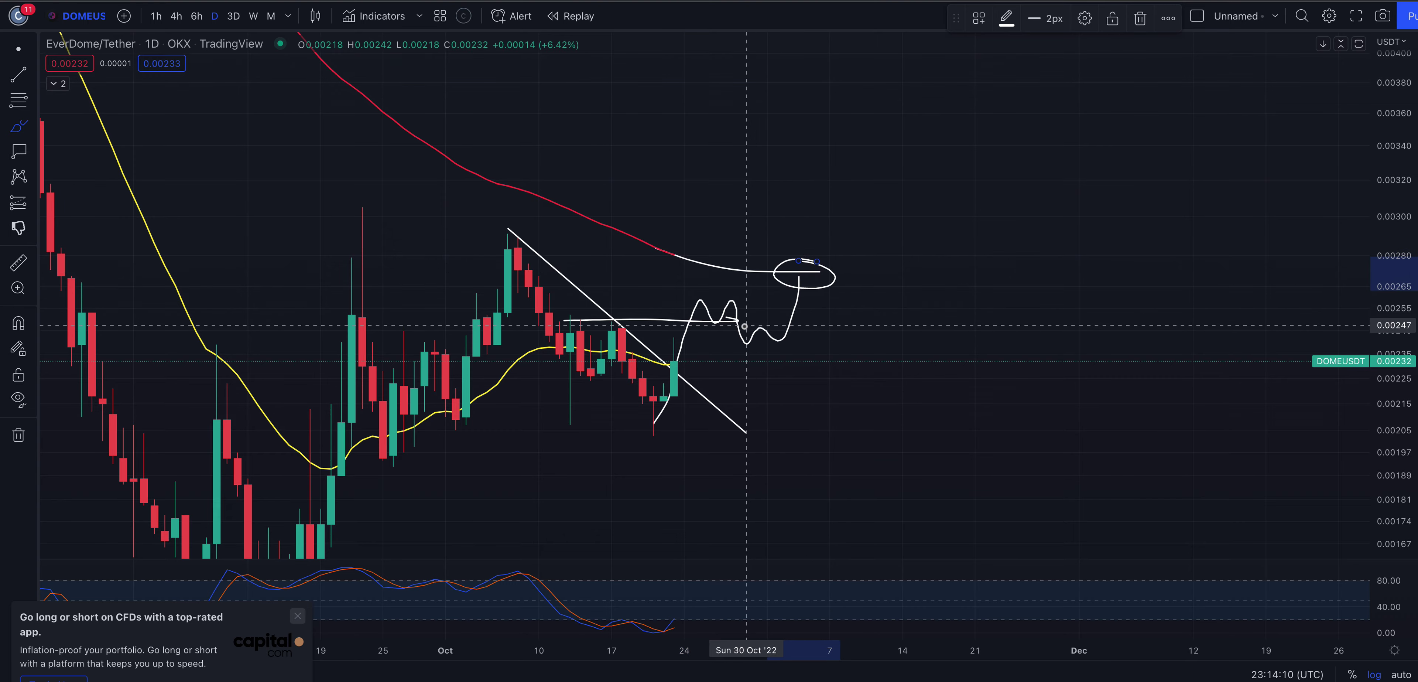
- Undo all brush strokes, keeping only the descending trend line
key("ctrl+z")
key("ctrl+z")
key("ctrl+z")
key("ctrl+z")
key("ctrl+z")
key("ctrl+z")
key("ctrl+z")
key("ctrl+z")
key("ctrl+z")
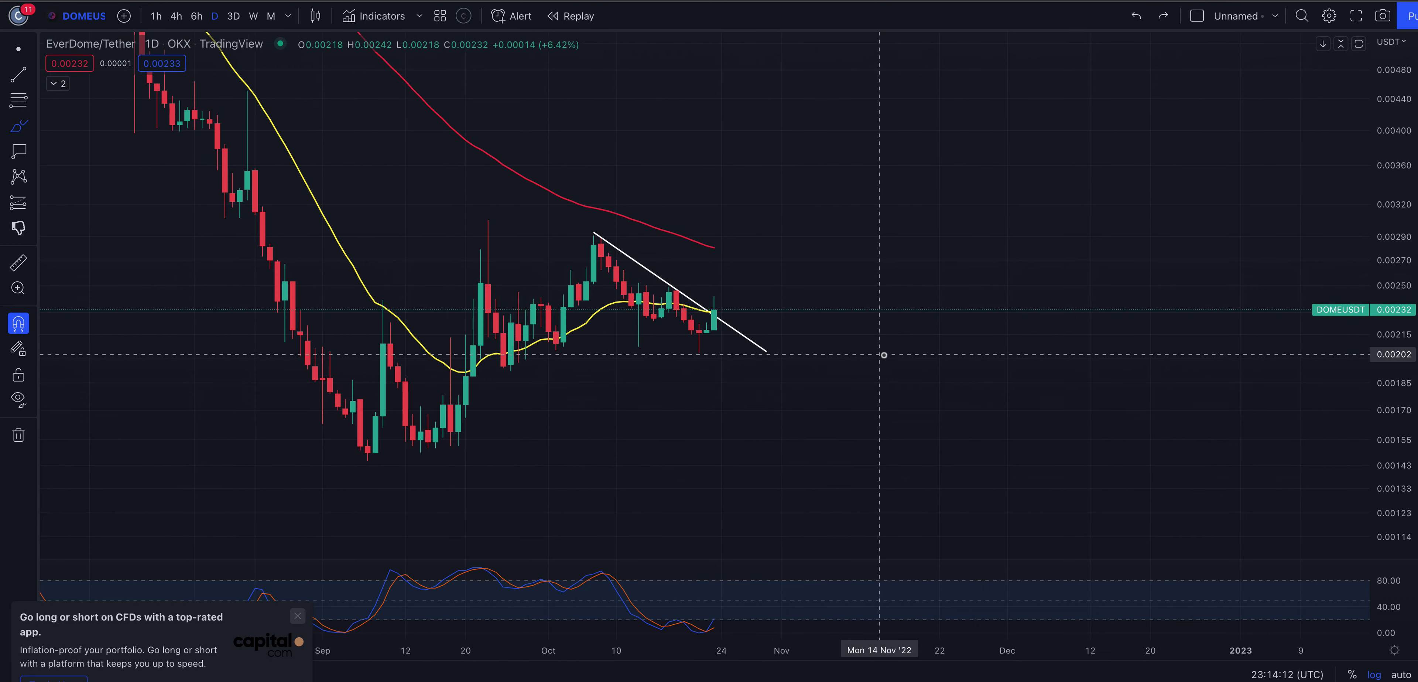
- Undo the descending trend line so the chart holds no drawings
key("ctrl+z")
key("ctrl+z")
key("ctrl+z")
key("ctrl+z")
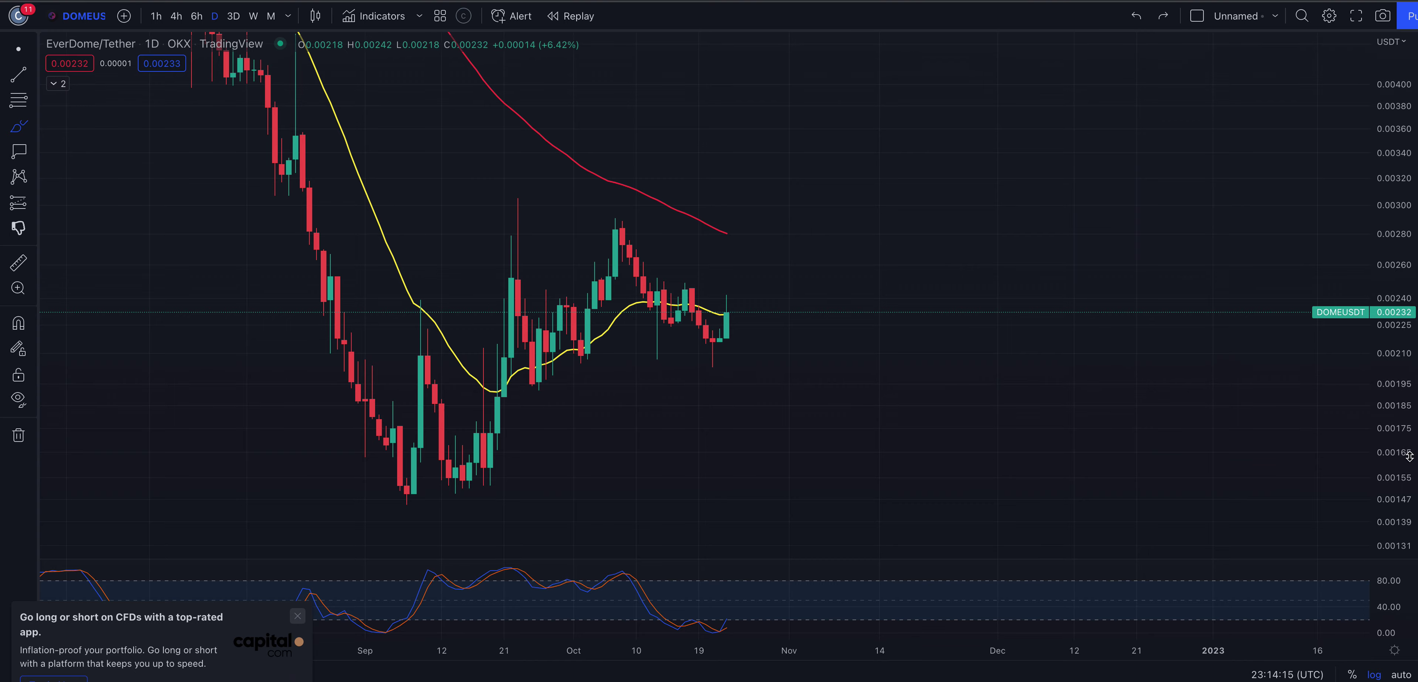
- Draw a Fibonacci retracement from the September high at 0.00304 down to the September low at 0.00145
left_click(18, 99)
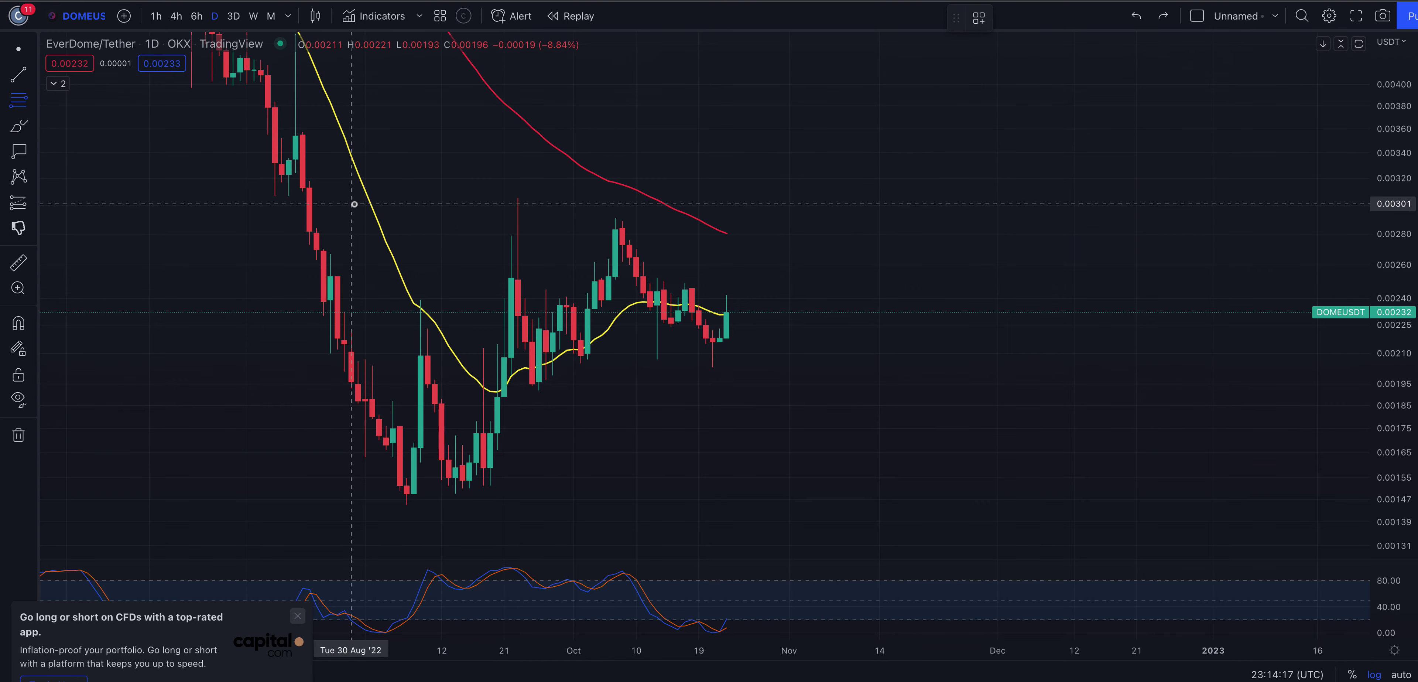
mouse_move(358, 200)
left_mouse_down()
mouse_move(605, 482)
mouse_move(824, 506)
left_mouse_up()
left_click(824, 505)
scroll(982, 447, "up", 2)
left_click_drag(961, 447, 944, 450)
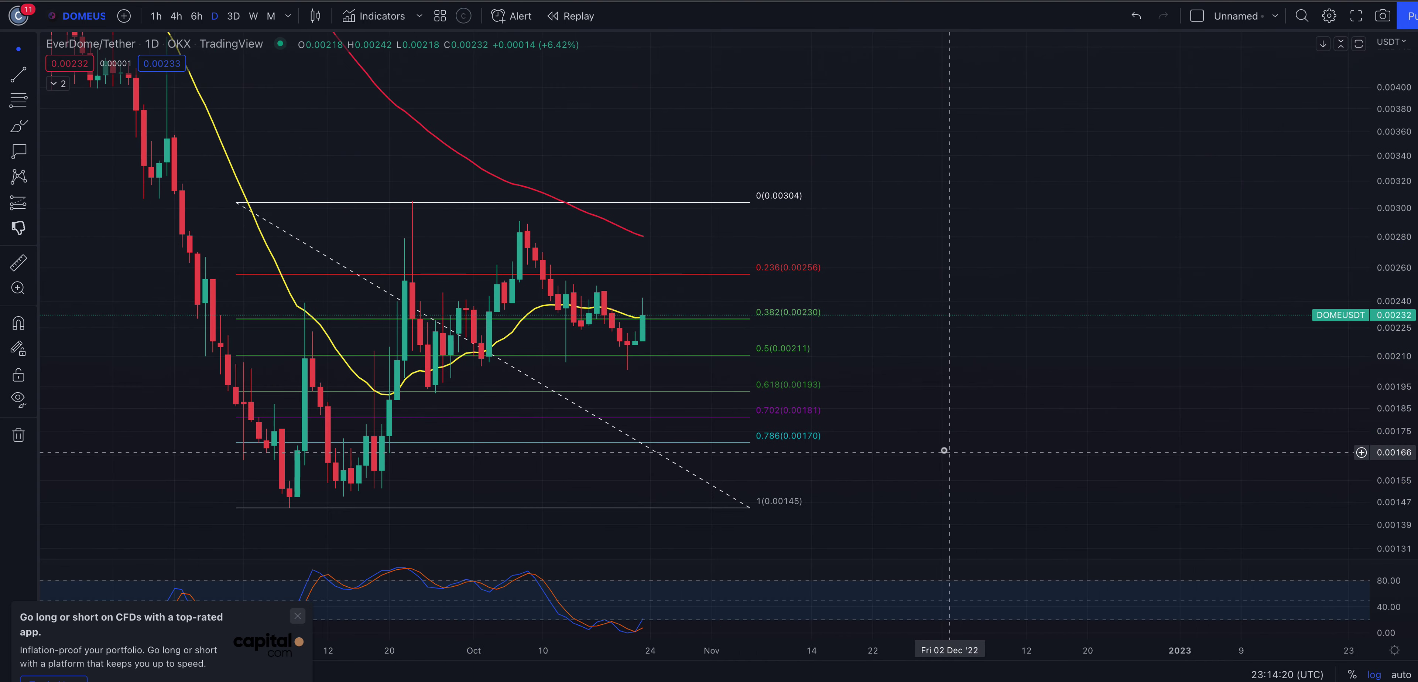
- Brush the swing from the September low, circle the 0.5 level, and project a path up to a circled extension of the red moving average
mouse_move(286, 504)
left_mouse_down()
mouse_move(333, 483)
mouse_move(497, 218)
left_mouse_up()
mouse_move(527, 300)
left_mouse_down()
mouse_move(605, 282)
mouse_move(658, 355)
left_mouse_up()
mouse_move(809, 333)
left_mouse_down()
mouse_move(750, 361)
mouse_move(828, 345)
left_mouse_up()
mouse_move(653, 356)
left_mouse_down()
mouse_move(688, 293)
mouse_move(754, 243)
left_mouse_up()
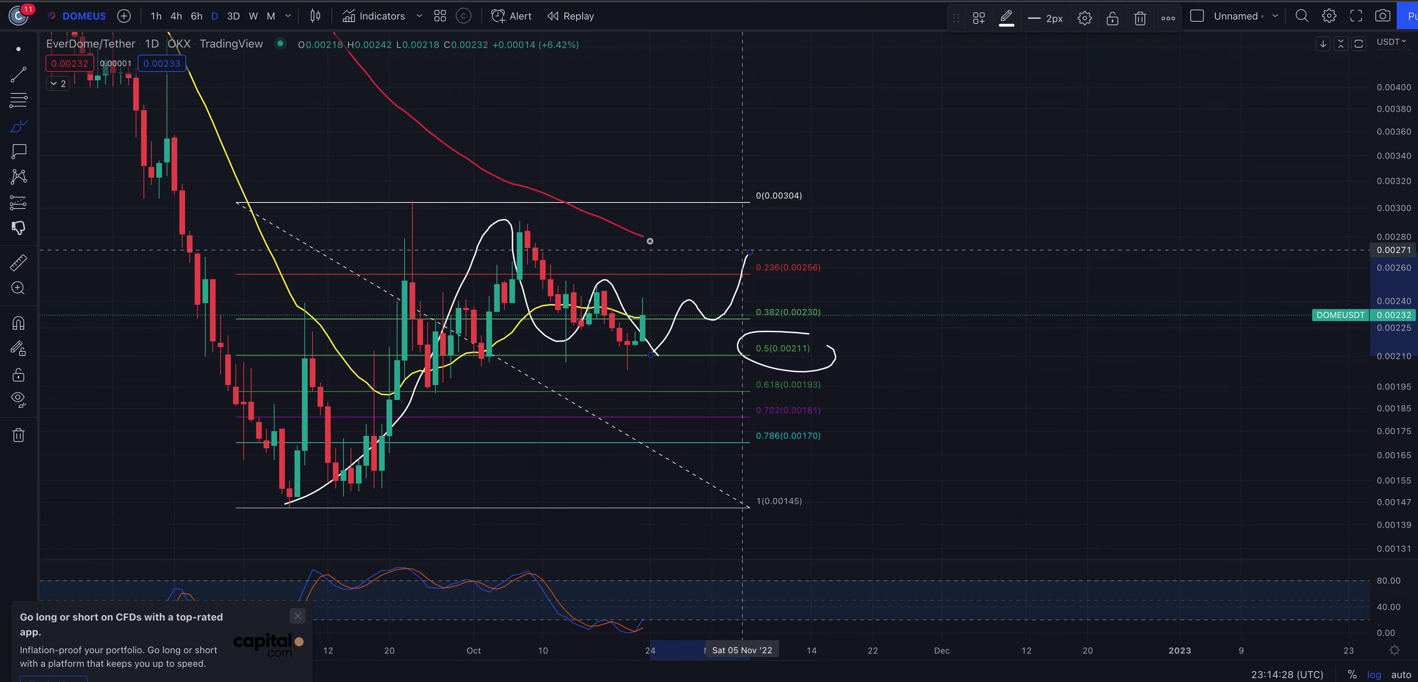
left_click_drag(638, 237, 773, 248)
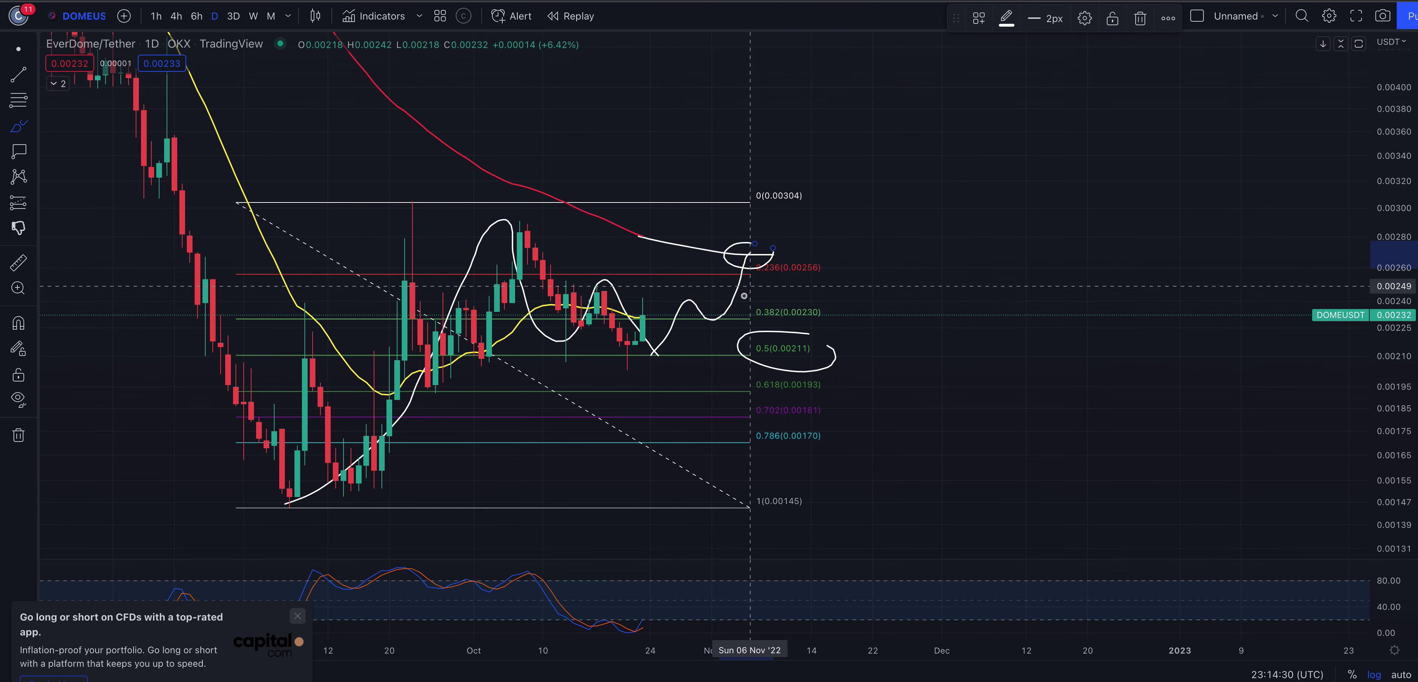
- Undo the brush strokes together with the Fibonacci retracement
scroll(705, 336, "down", 3)
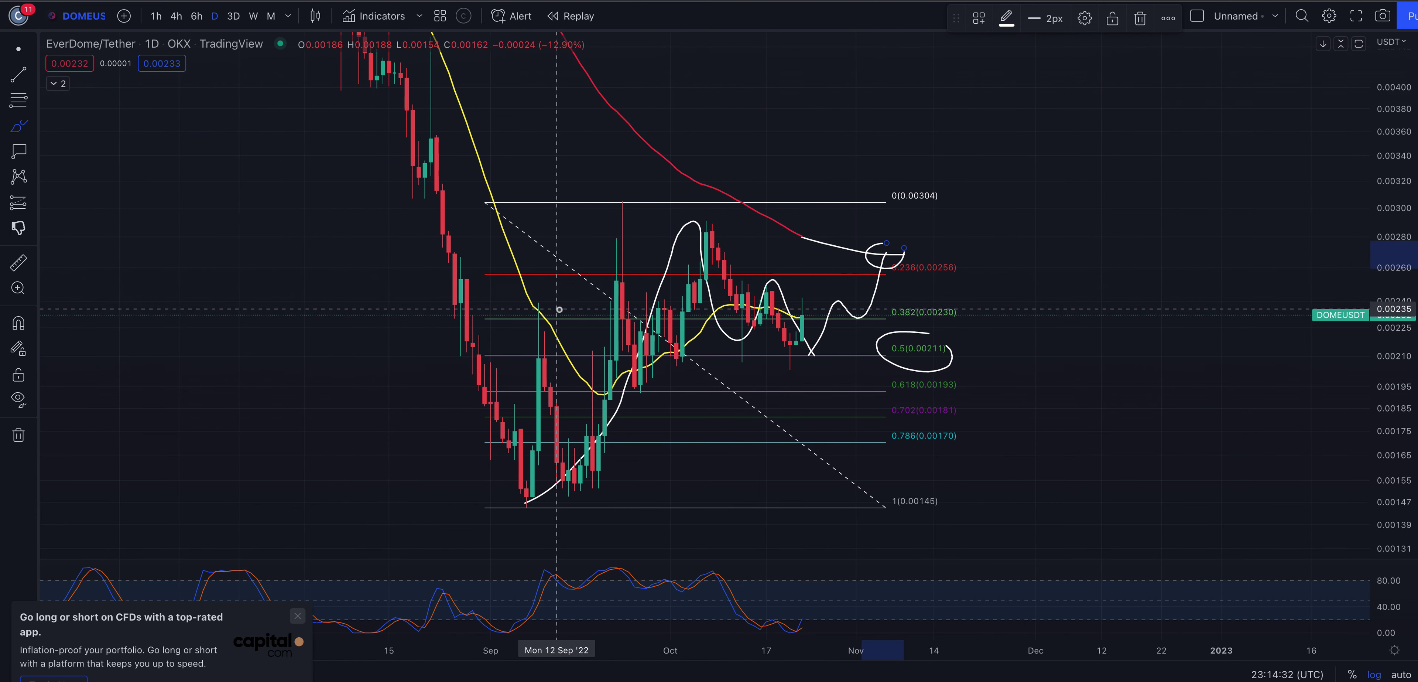
key("ctrl+z")
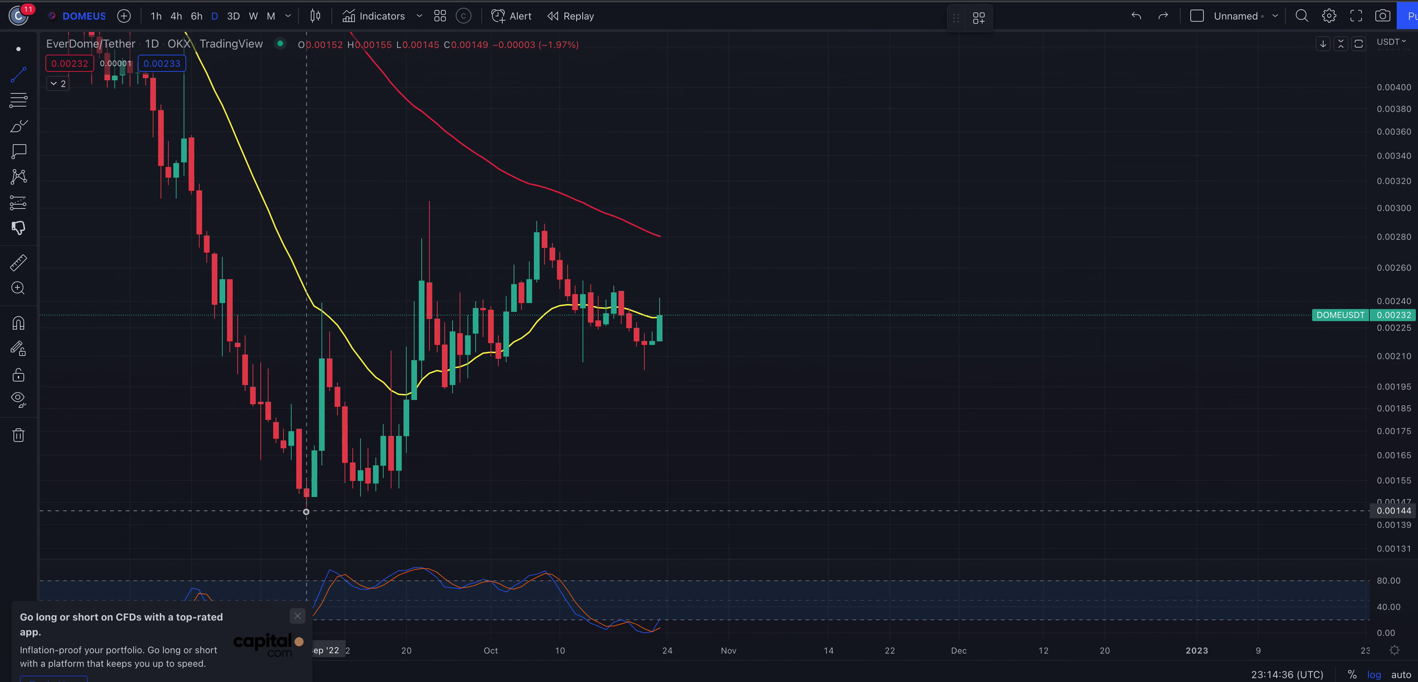
- Draw an ascending trend line from the September low at about 0.00143 beneath the 21 October low to about 0.00250 in mid-November
left_click_drag(306, 513, 858, 287)
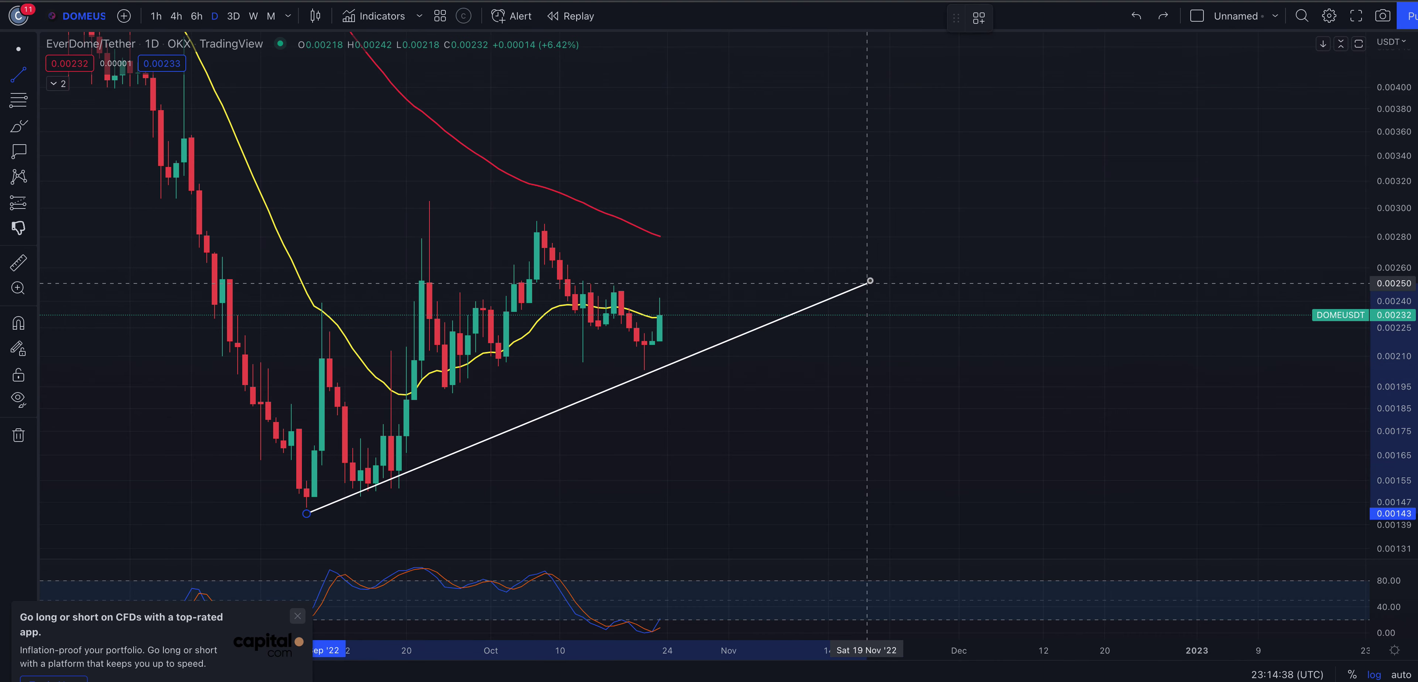
left_click(867, 275)
left_click_drag(744, 483, 831, 496)
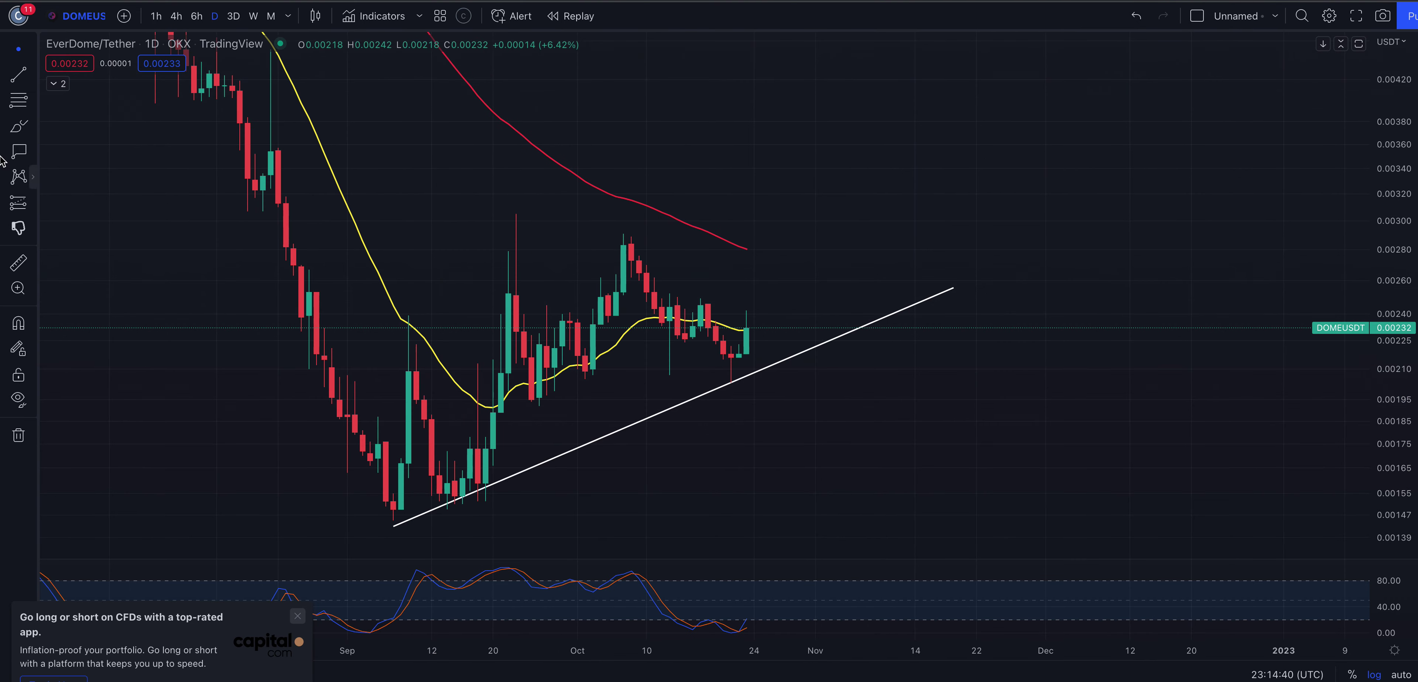
- Brush circles around the lows along the trend line, the swings rising toward an extended red moving average, and a ring around the September–October highs
left_click(18, 126)
mouse_move(392, 487)
left_mouse_down()
mouse_move(374, 498)
mouse_move(393, 477)
left_mouse_up()
mouse_move(483, 471)
left_mouse_down()
mouse_move(473, 476)
mouse_move(636, 233)
mouse_move(701, 301)
left_mouse_up()
mouse_move(744, 375)
left_mouse_down()
mouse_move(716, 397)
mouse_move(757, 370)
mouse_move(778, 274)
left_mouse_up()
left_click_drag(727, 240, 793, 262)
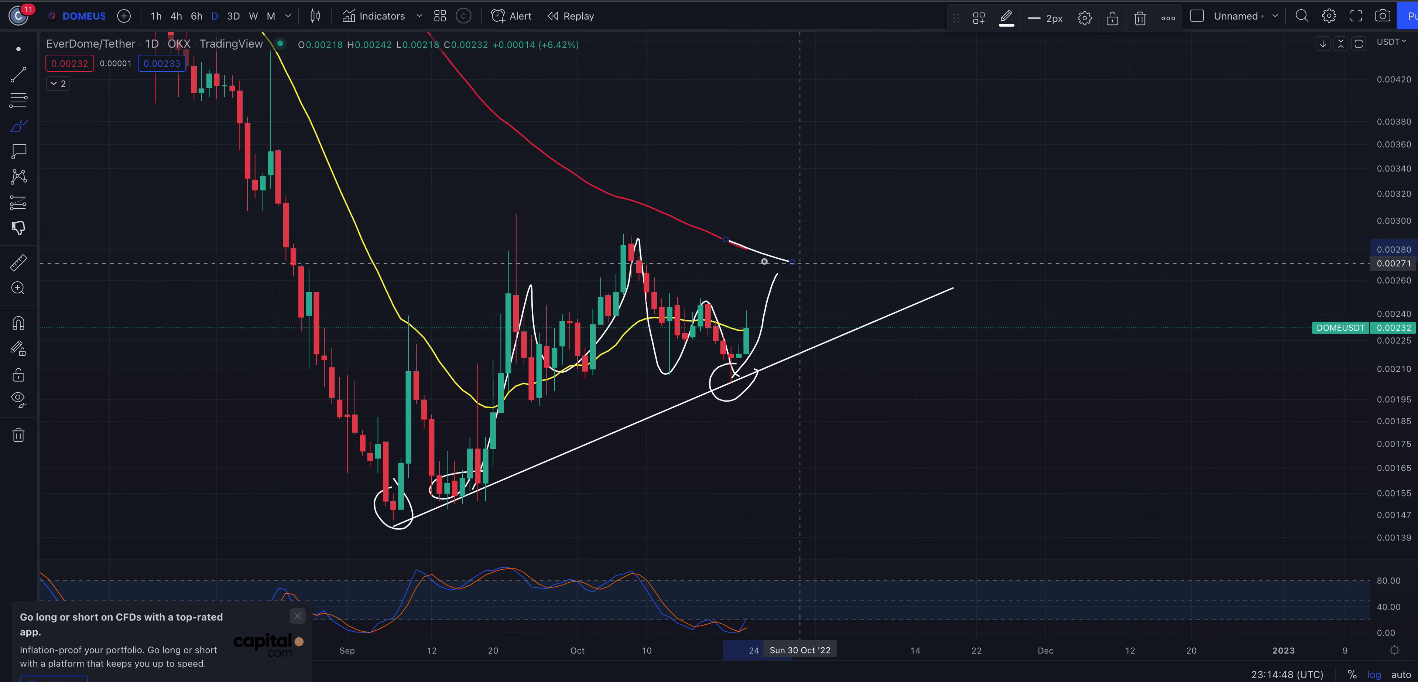
mouse_move(652, 227)
left_mouse_down()
mouse_move(512, 238)
mouse_move(661, 244)
mouse_move(652, 228)
left_mouse_up()
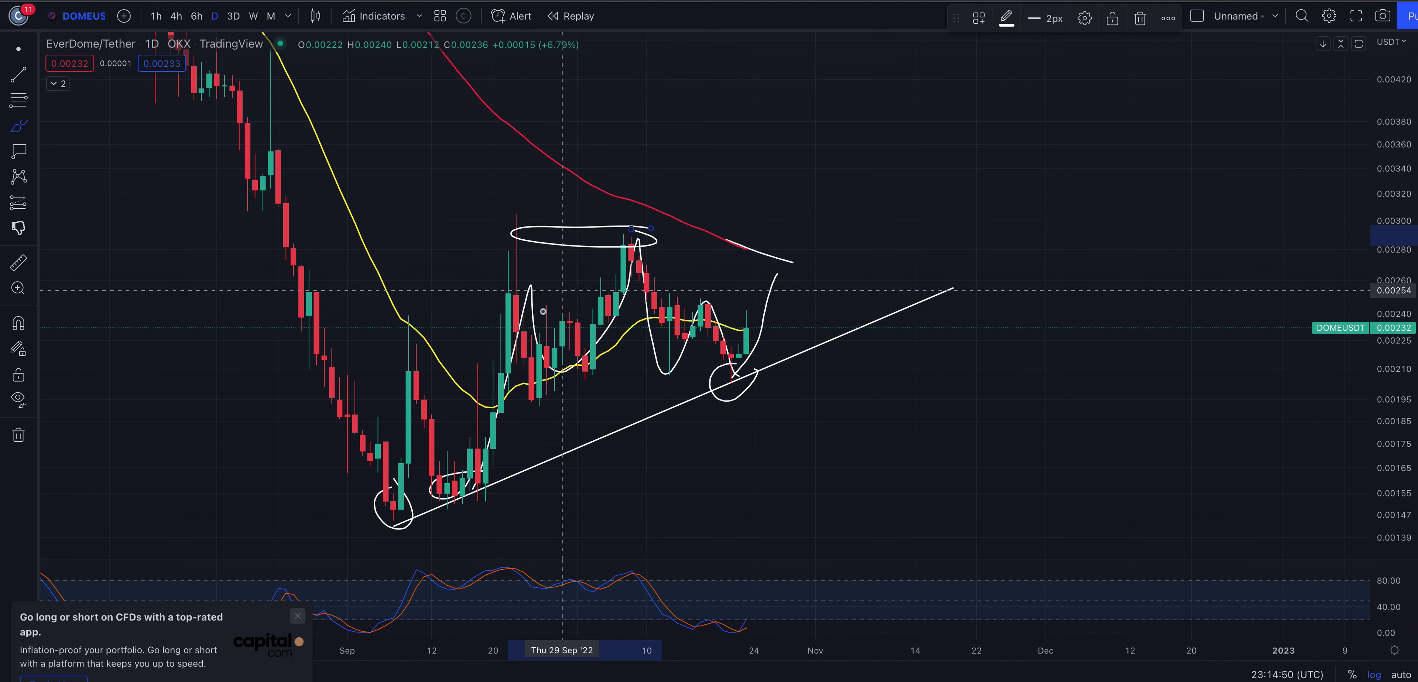
- Remove the brush strokes drawn over the trend line and close the ad banner and the upgrade offer
key("Delete")
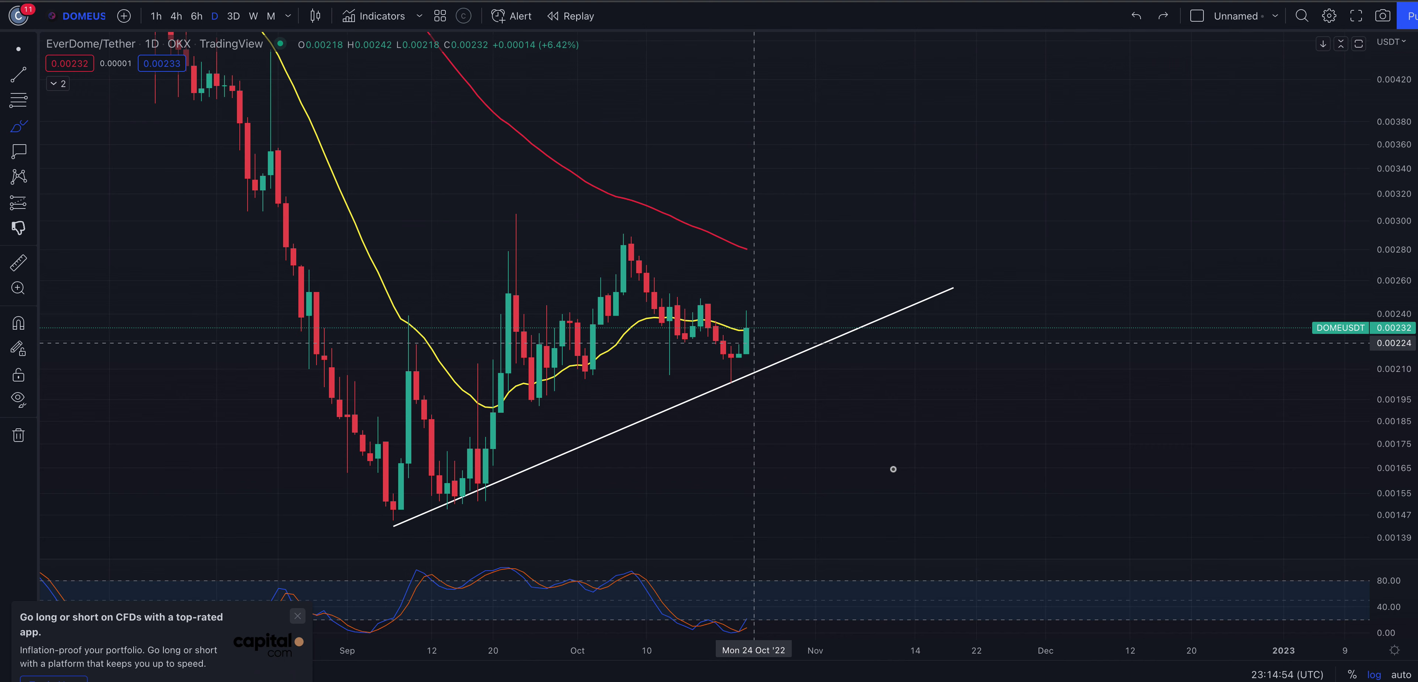
left_click(298, 619)
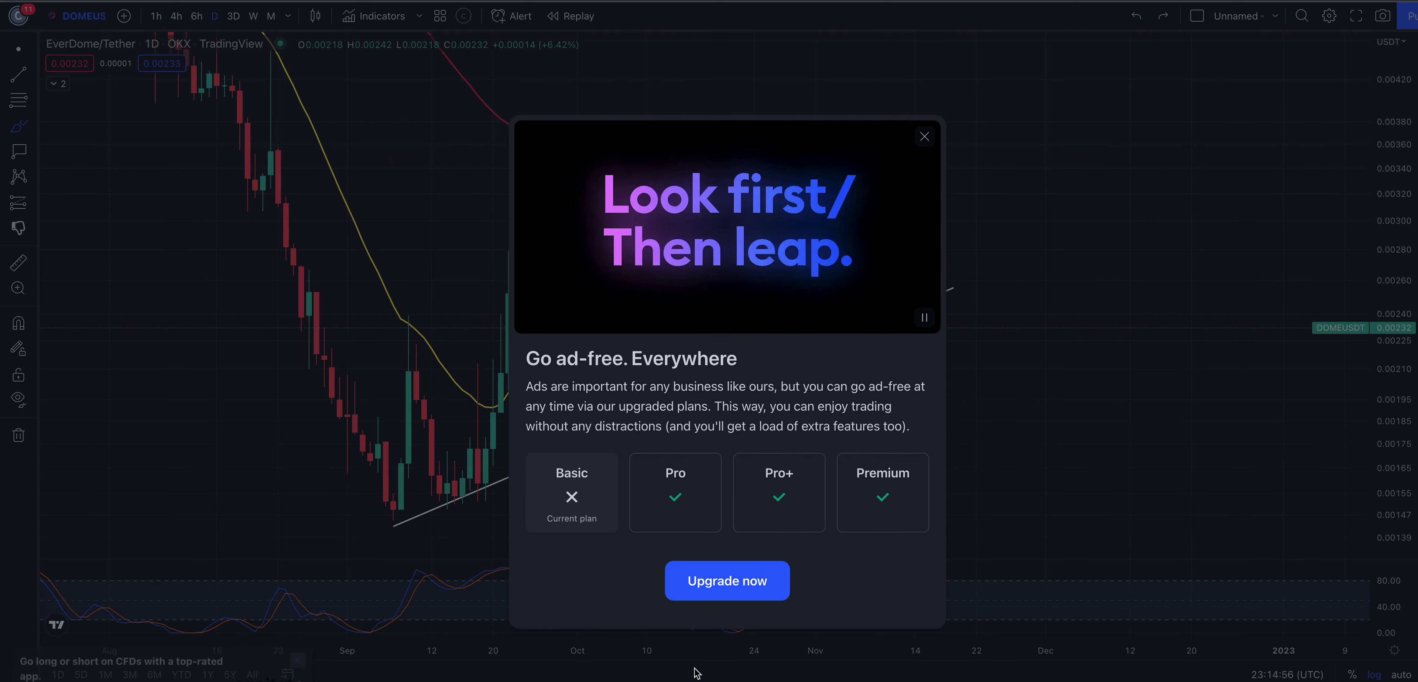
left_click(931, 136)
- Circle the oscillator's September and October lows, and brush the matching price swings with a falling line from the October high
left_click_drag(709, 610, 767, 620)
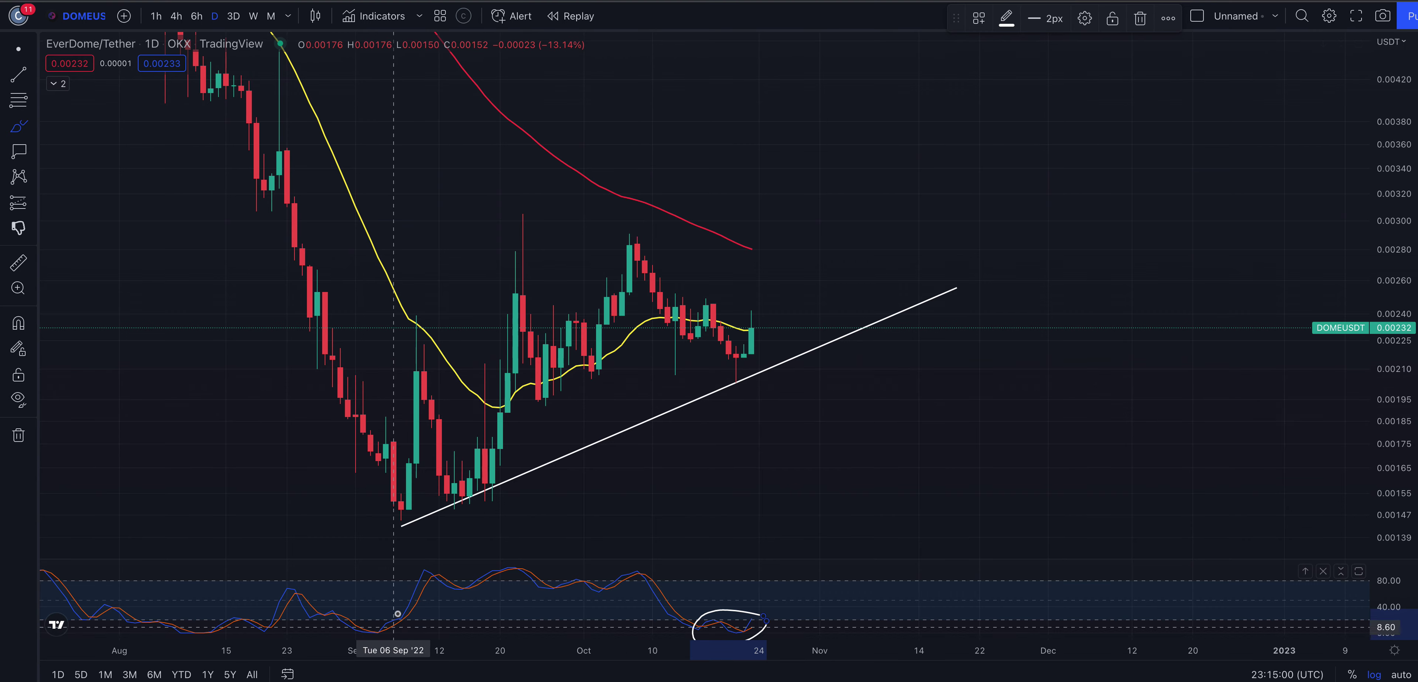
left_click_drag(398, 613, 388, 617)
mouse_move(407, 488)
left_mouse_down()
mouse_move(542, 326)
mouse_move(605, 202)
left_mouse_up()
mouse_move(524, 235)
left_mouse_down()
mouse_move(594, 192)
mouse_move(606, 269)
left_mouse_up()
mouse_move(411, 533)
left_mouse_down()
mouse_move(613, 204)
mouse_move(645, 359)
mouse_move(732, 354)
mouse_move(752, 388)
mouse_move(769, 386)
mouse_move(714, 394)
left_mouse_up()
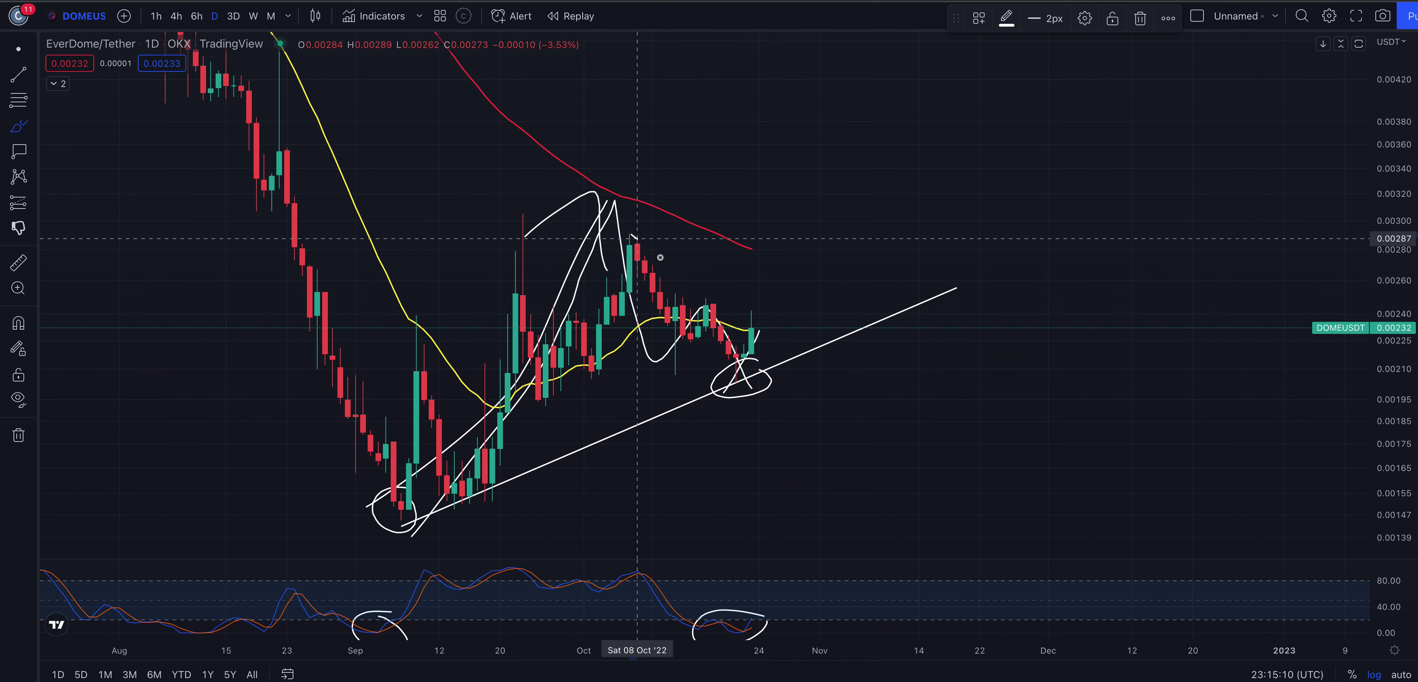
left_click_drag(631, 236, 759, 331)
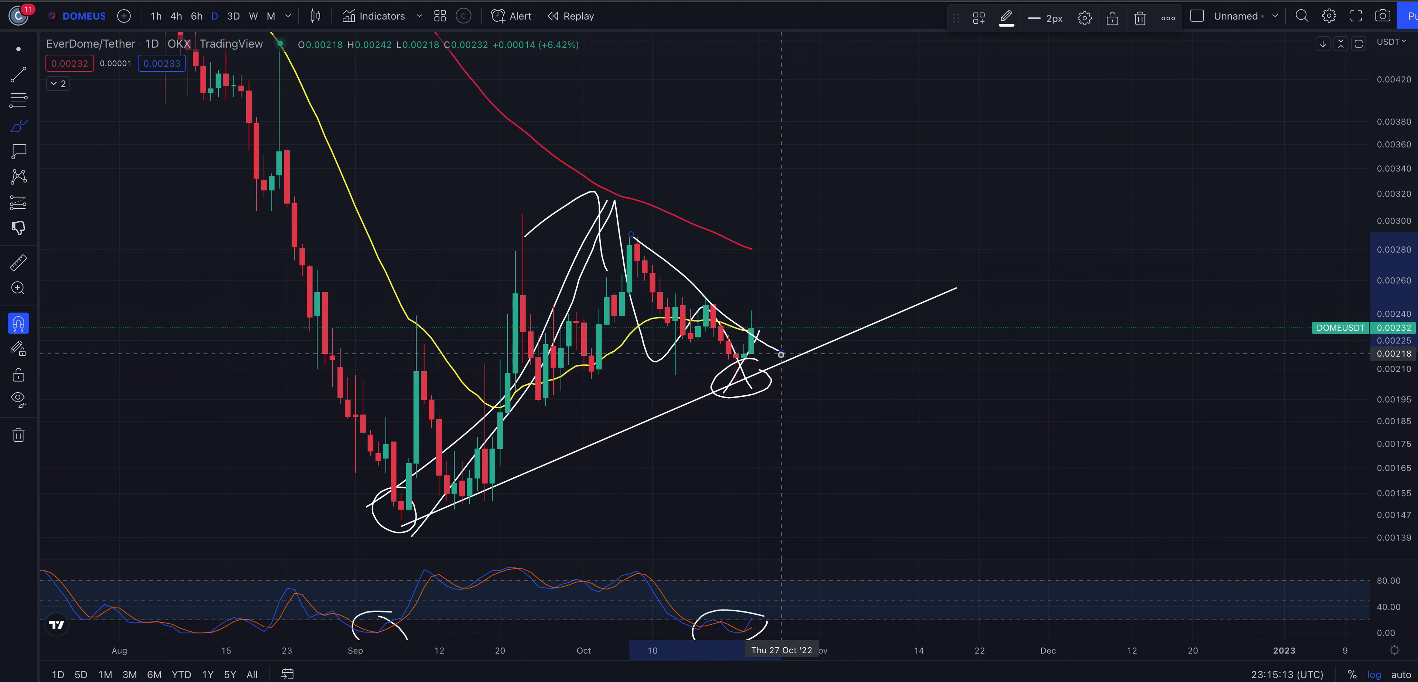
- Undo the falling line, the October low circle and the swing strokes drawn after the first rising curve
key("ctrl+z")
key("ctrl+z")
key("ctrl+z")
key("ctrl+z")
- Brush a horizontal resistance line near 0.00246 with a zigzag path to a circled retest, and place a price label at 0.00249
left_click_drag(682, 304, 873, 309)
mouse_move(669, 306)
left_mouse_down()
mouse_move(706, 368)
mouse_move(766, 297)
mouse_move(804, 315)
mouse_move(821, 304)
left_mouse_up()
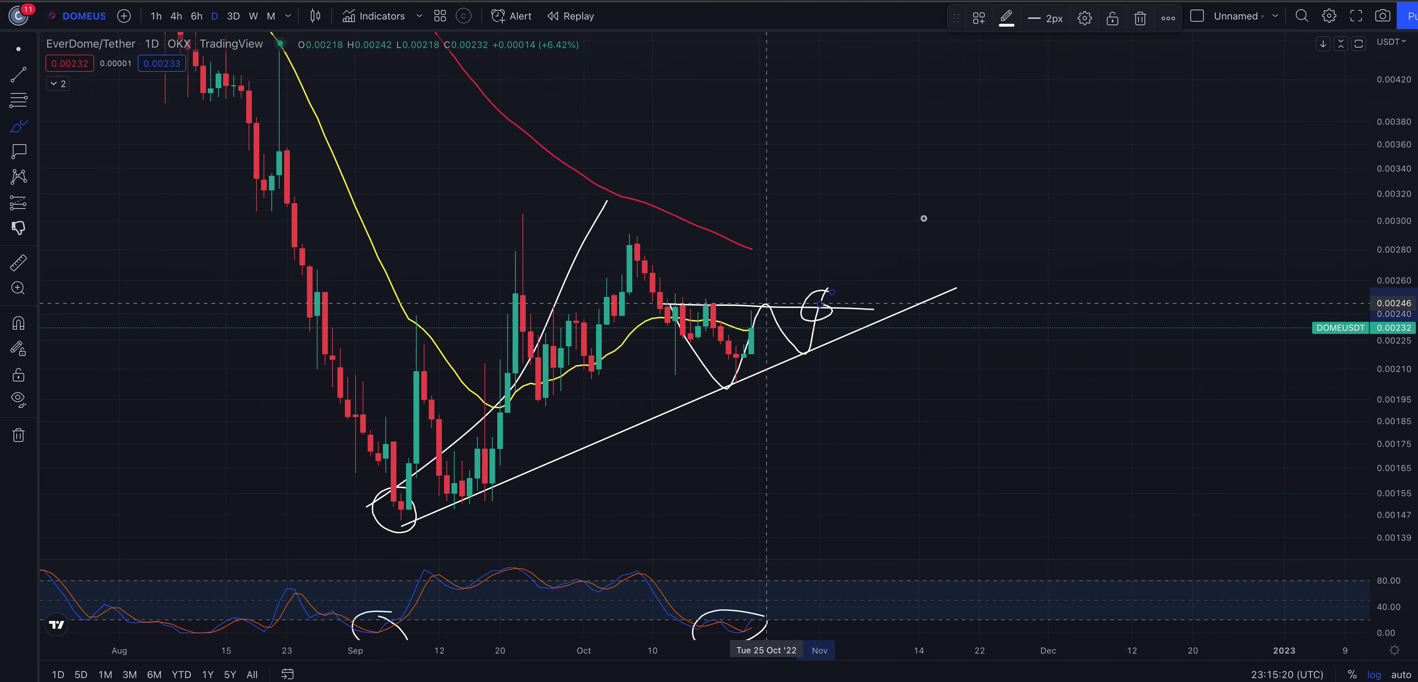
left_click(18, 151)
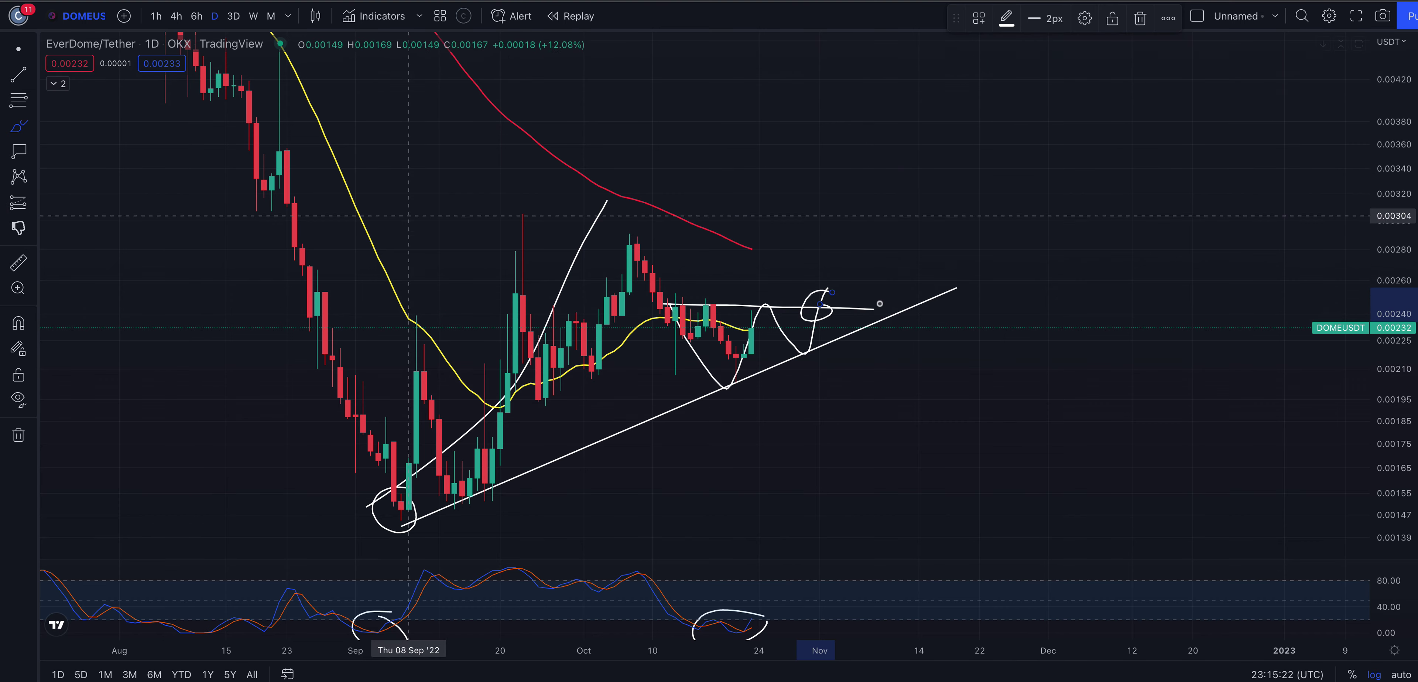
left_click(765, 299)
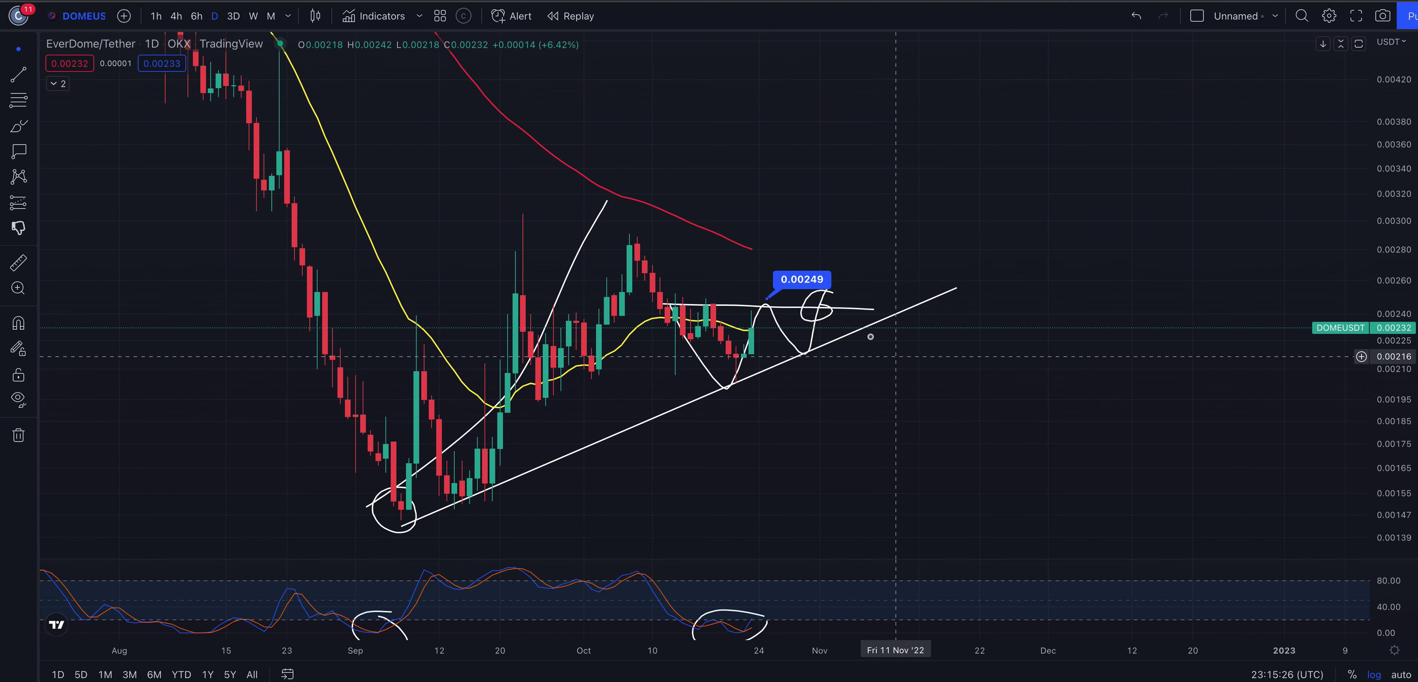
- Ring the October high with the brush, and undo it together with the price label and the retest circle
left_click(18, 125)
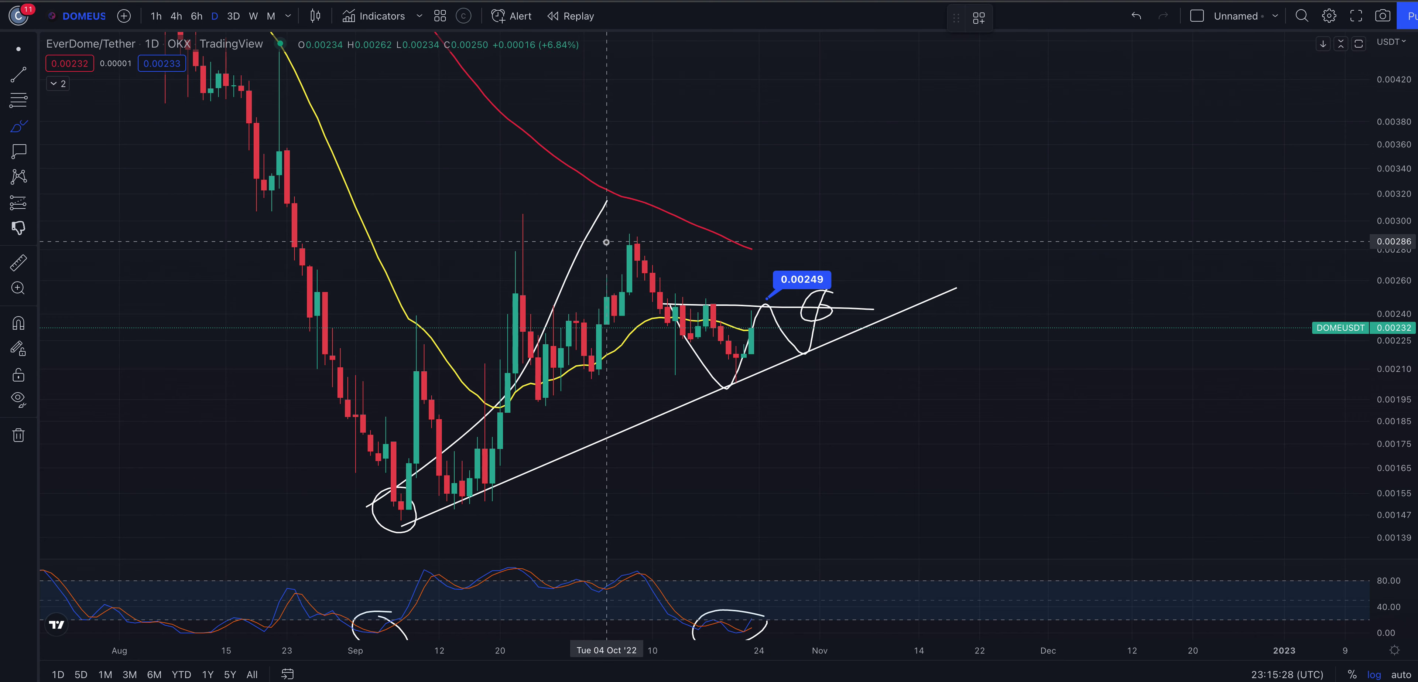
left_click_drag(607, 237, 608, 241)
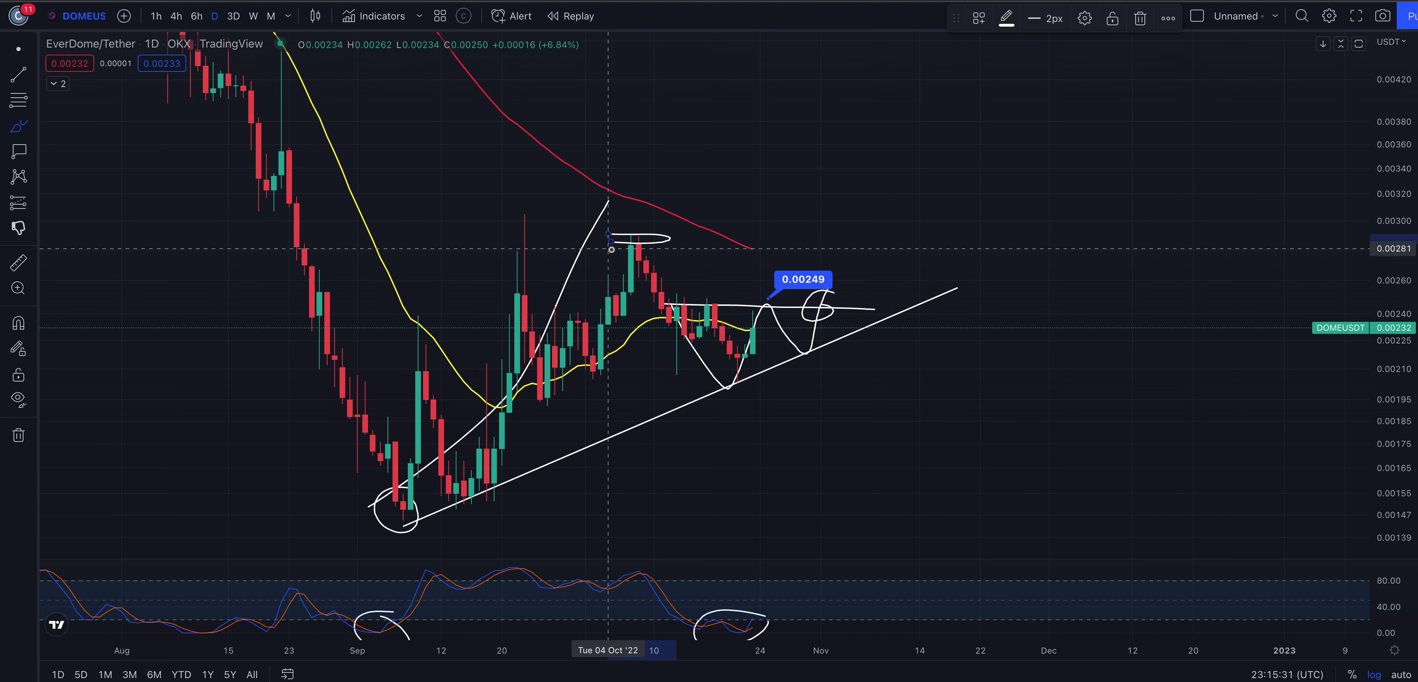
key("ctrl+z")
key("ctrl+z")
key("ctrl+z")
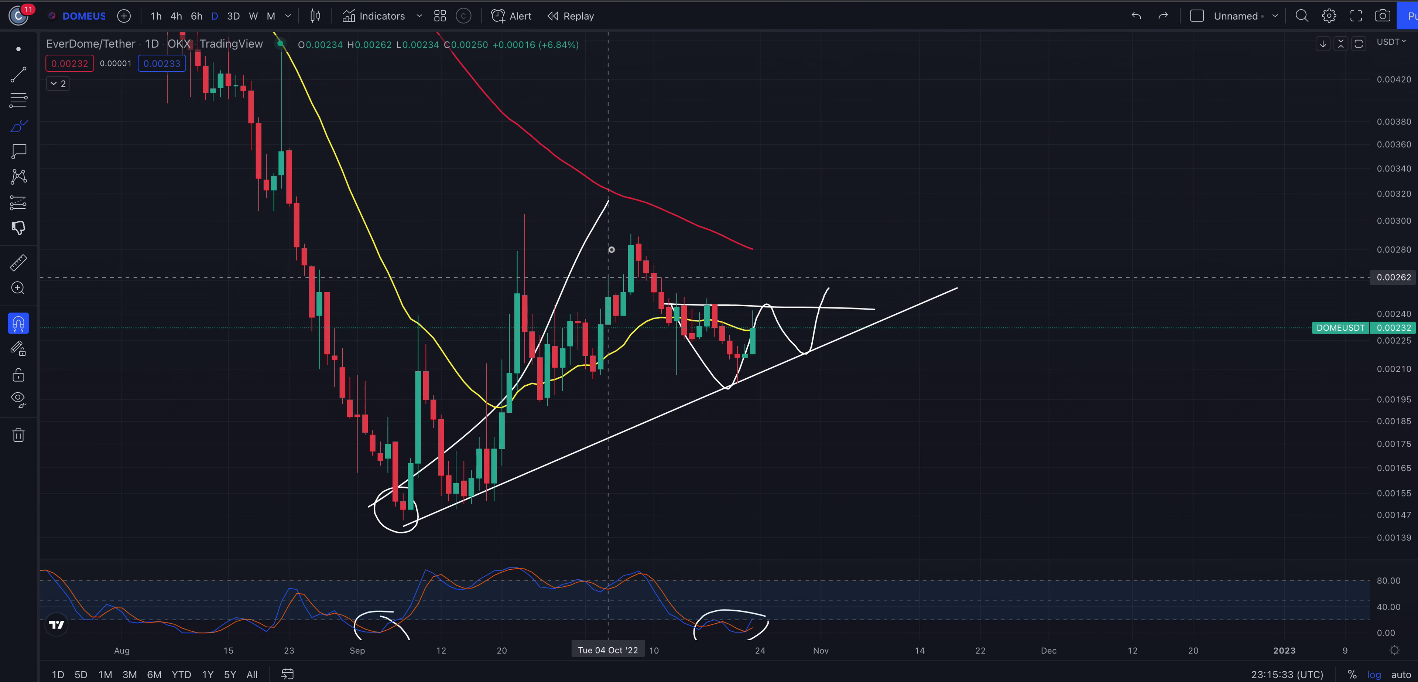
- Brush the October bounce, a falling resistance line from the October high, and a zigzag narrowing toward the ascending trend line
left_click_drag(732, 381, 752, 315)
left_click_drag(632, 232, 813, 341)
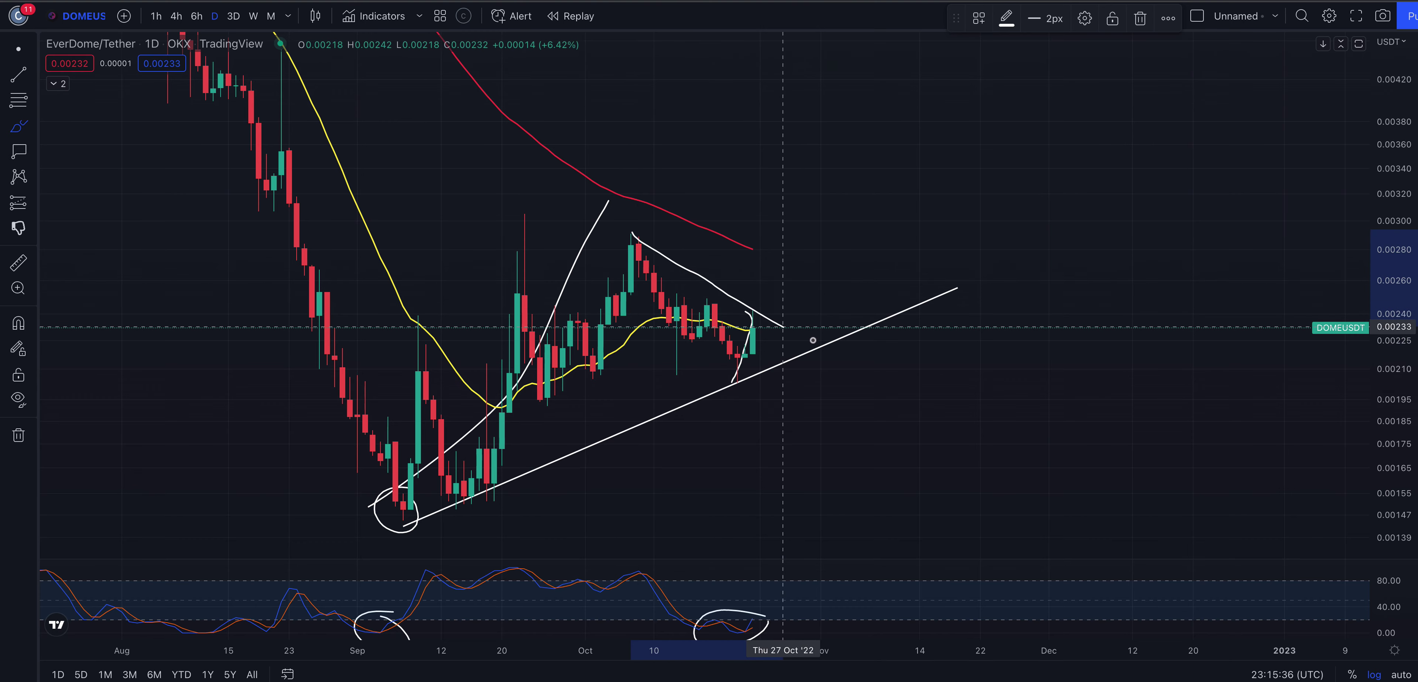
mouse_move(637, 243)
left_mouse_down()
mouse_move(676, 365)
mouse_move(699, 345)
left_mouse_up()
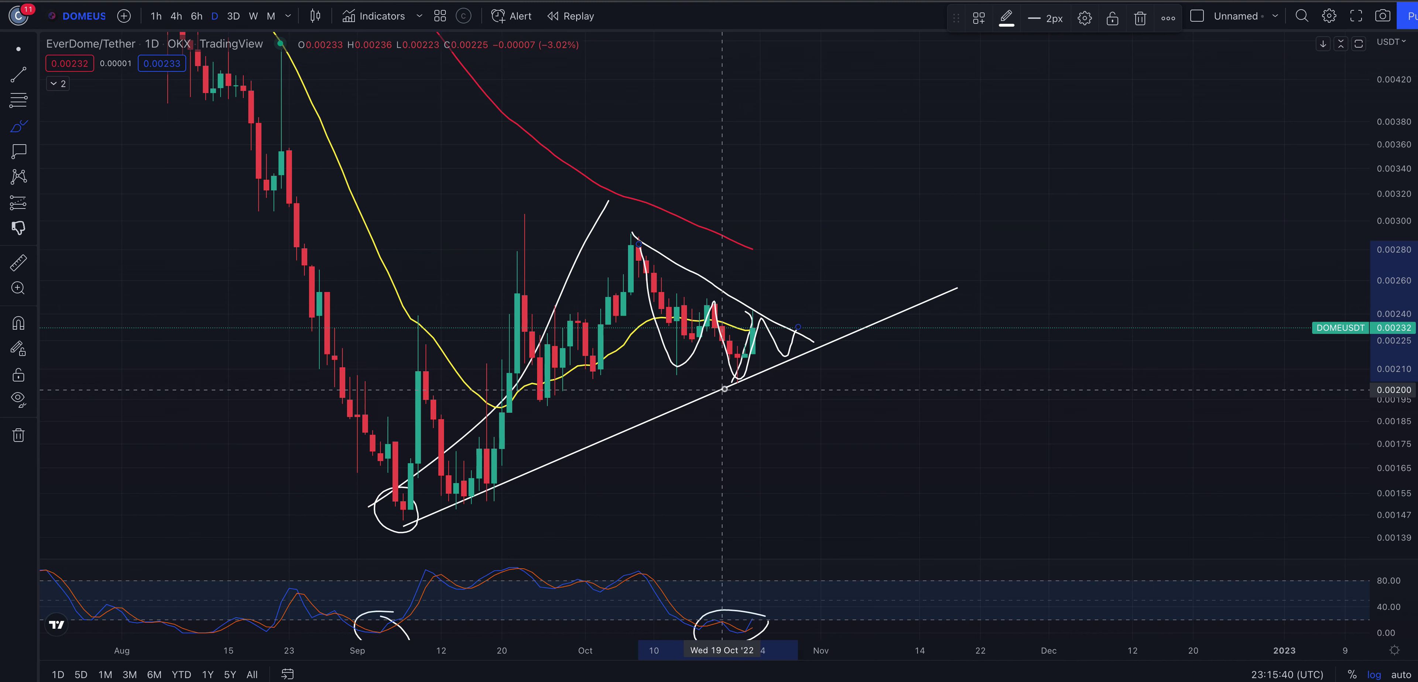
left_click_drag(725, 388, 828, 344)
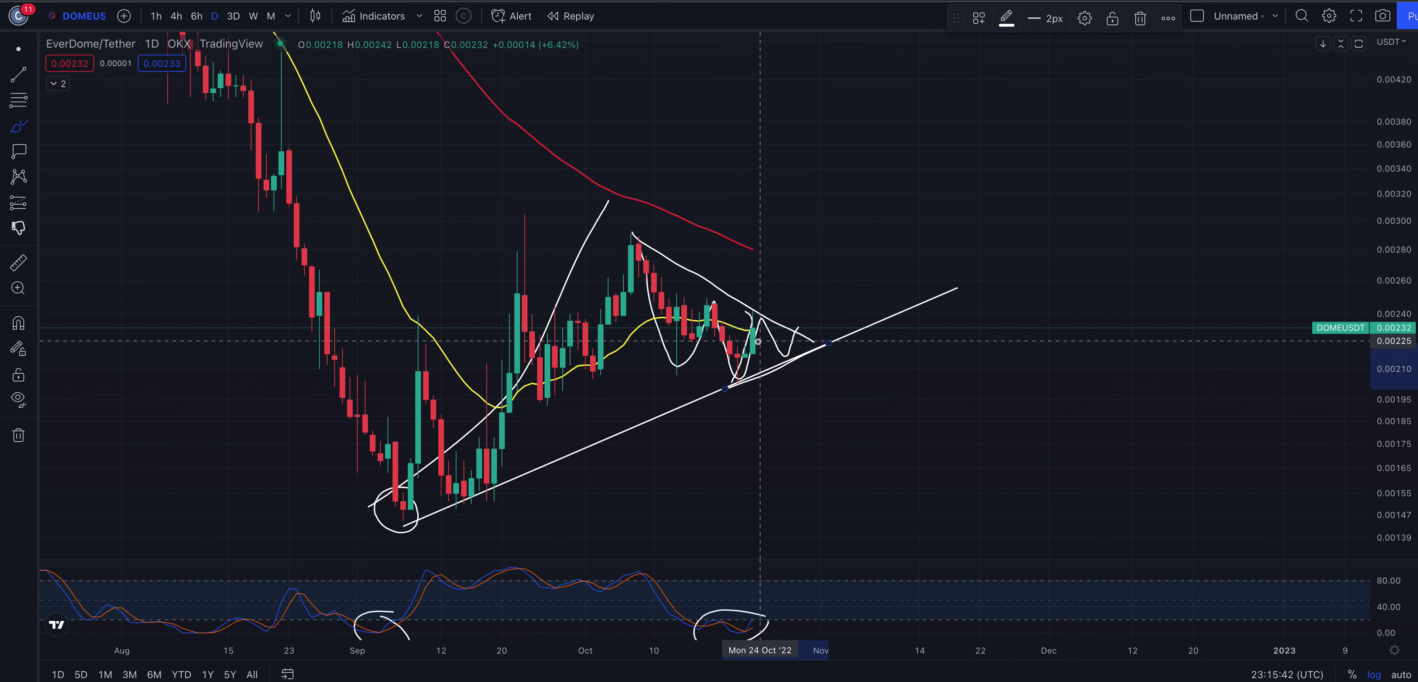
- Undo all brush strokes over the price candles
key("ctrl+z")
key("ctrl+z")
key("ctrl+z")
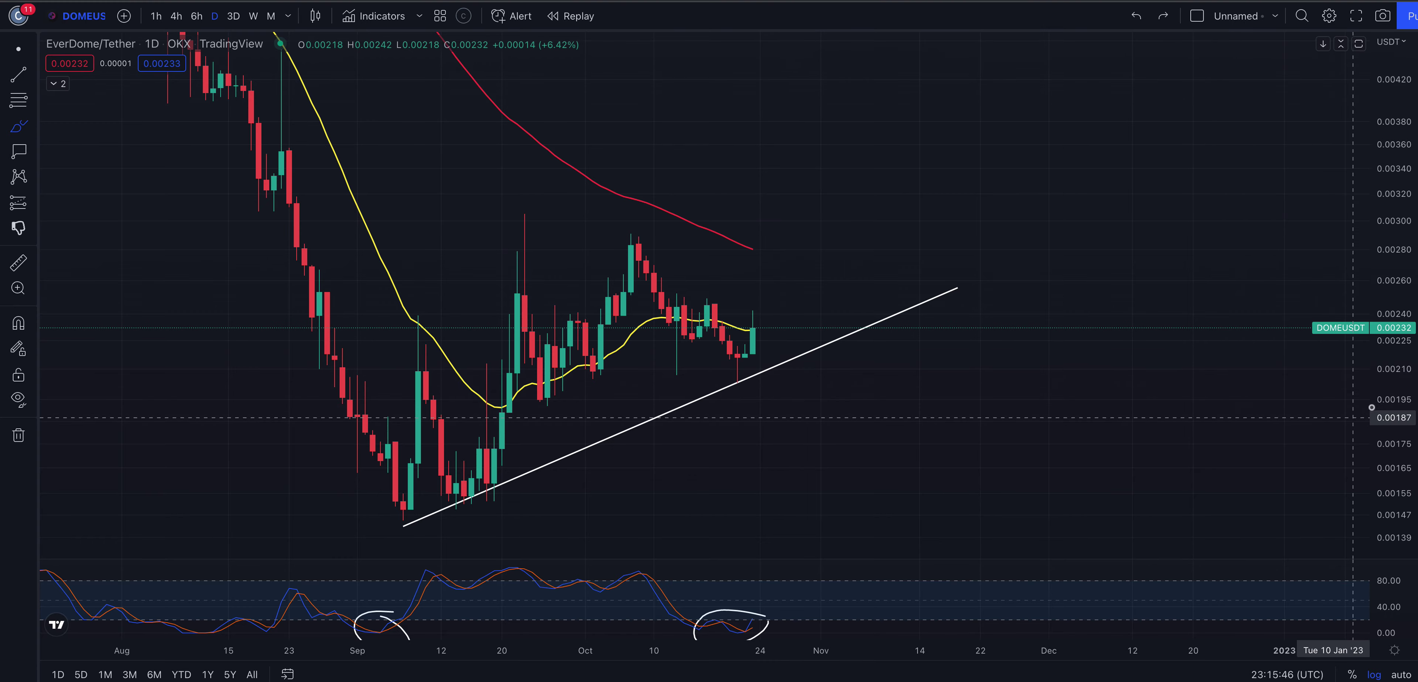
- Brush rounded arcs beneath the September and October lows and a swing path from the September low up to about 0.00279
left_click_drag(1389, 409, 1389, 453)
left_click_drag(724, 366, 798, 358)
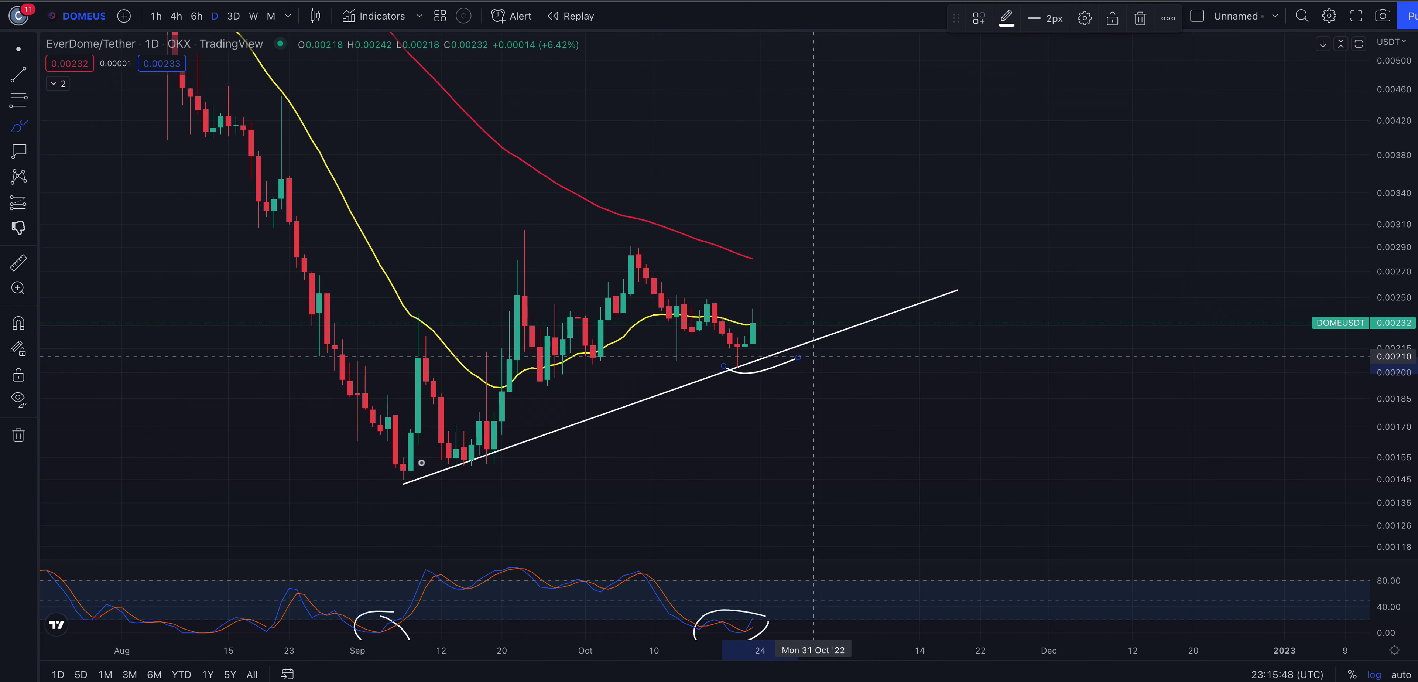
mouse_move(345, 454)
left_mouse_down()
mouse_move(435, 496)
mouse_move(509, 472)
left_mouse_up()
mouse_move(404, 483)
left_mouse_down()
mouse_move(592, 234)
mouse_move(704, 284)
mouse_move(769, 386)
mouse_move(813, 365)
mouse_move(776, 342)
mouse_move(818, 260)
left_mouse_up()
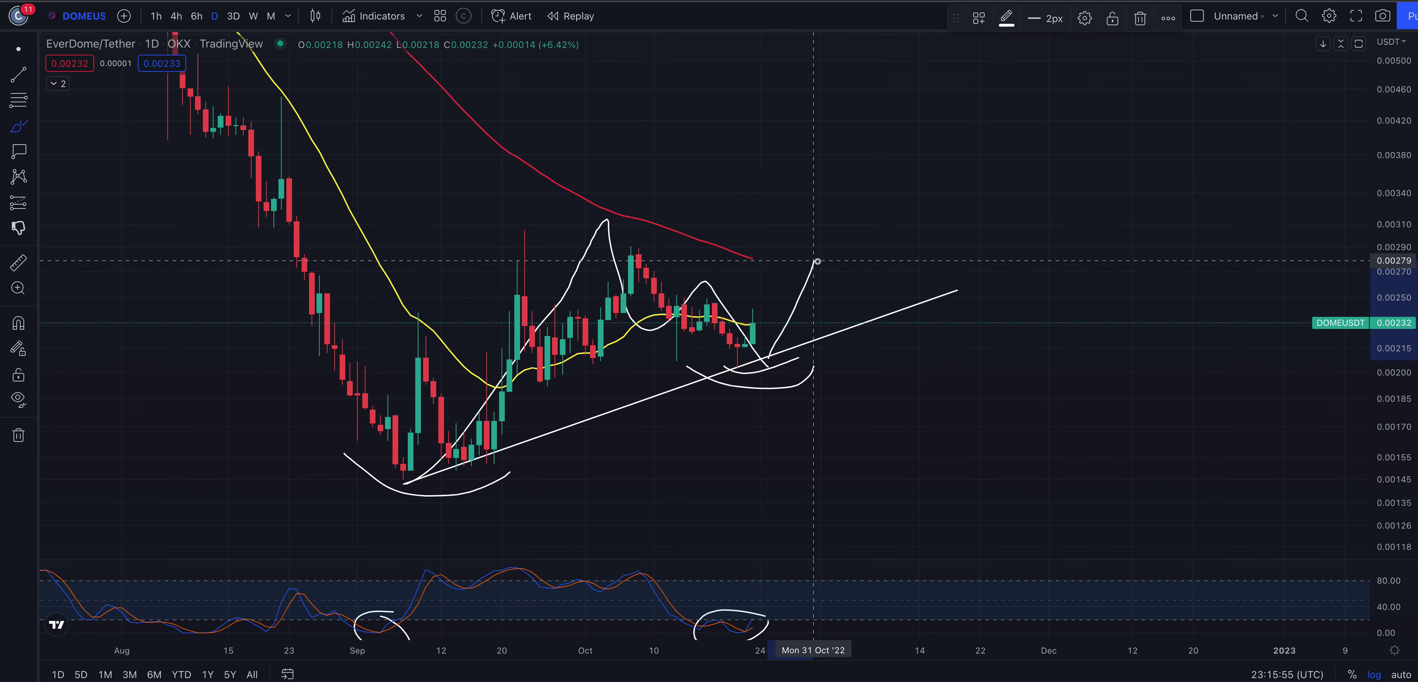
- Brush horizontal resistance lines at about 0.00283 and 0.00290, and trace the swings from late August through a circled breakout
left_click_drag(534, 252, 943, 257)
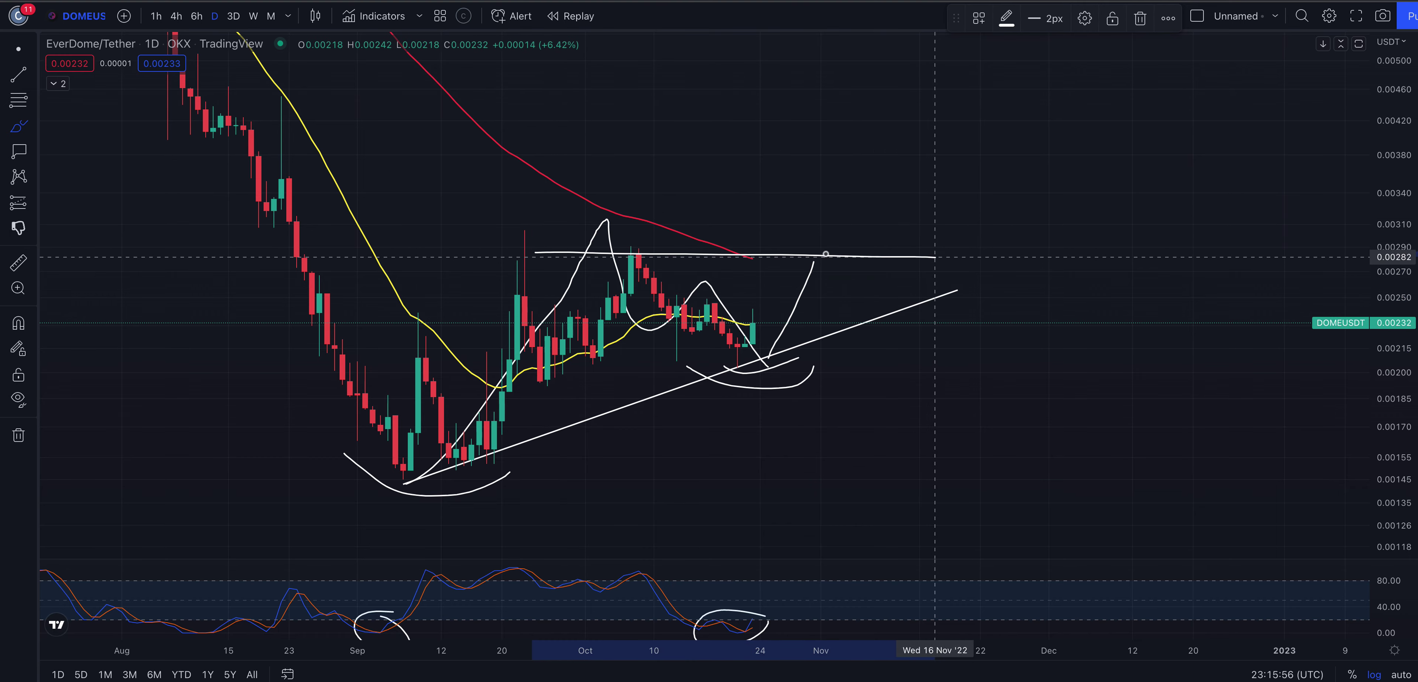
left_click_drag(268, 247, 668, 248)
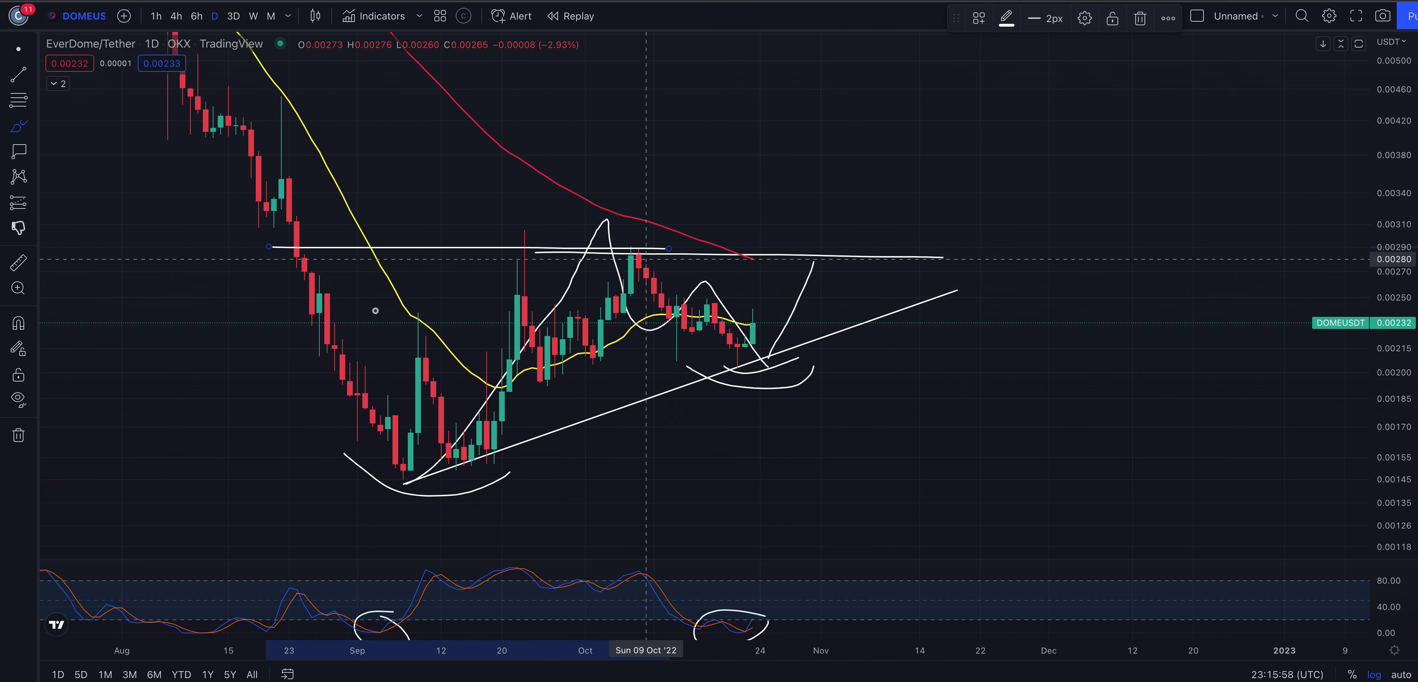
mouse_move(305, 255)
left_mouse_down()
mouse_move(456, 462)
mouse_move(567, 279)
mouse_move(689, 306)
mouse_move(766, 373)
mouse_move(823, 270)
mouse_move(783, 249)
mouse_move(829, 247)
left_mouse_up()
mouse_move(732, 252)
left_mouse_down()
mouse_move(805, 264)
mouse_move(828, 218)
left_mouse_up()
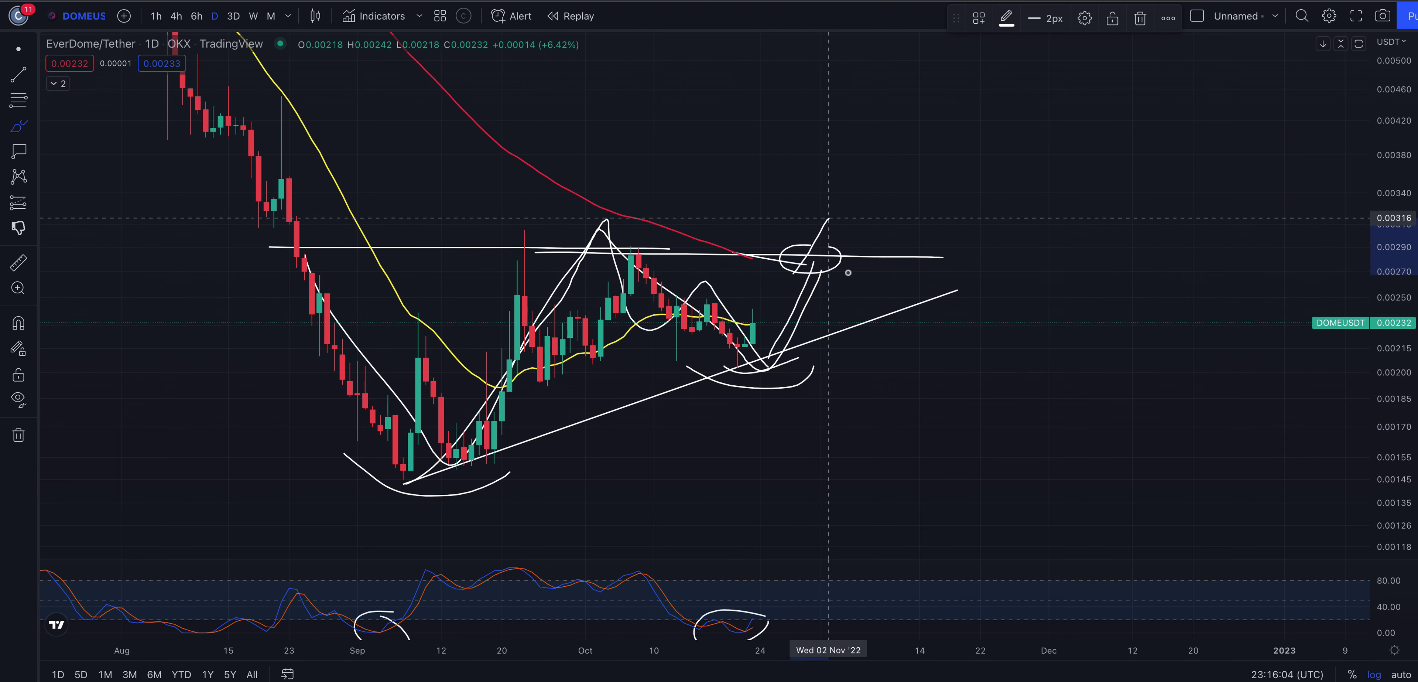
- Project the breakout path to an arrow at about 0.00407, and brush a rising oscillator path with an arc under the recent candles
left_click_drag(919, 155, 920, 149)
left_click_drag(881, 187, 937, 180)
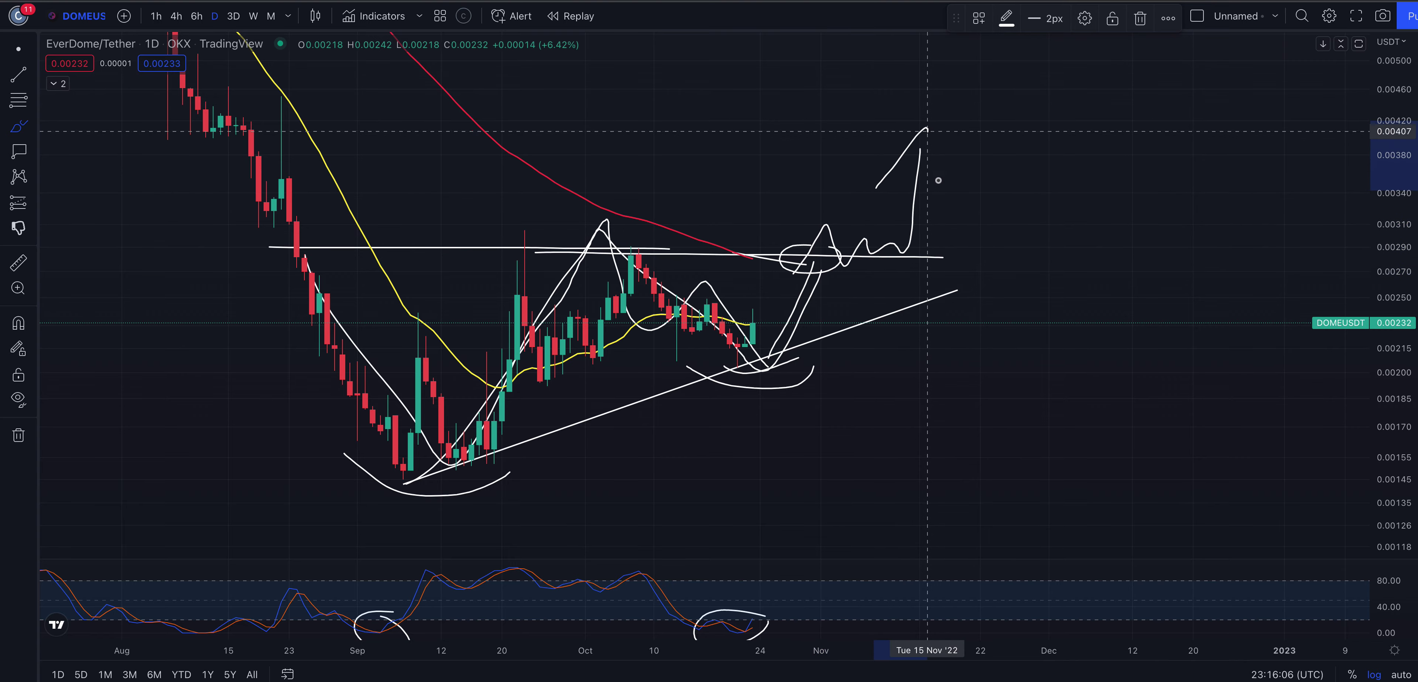
scroll(926, 227, "down", 6)
scroll(925, 227, "up", 3)
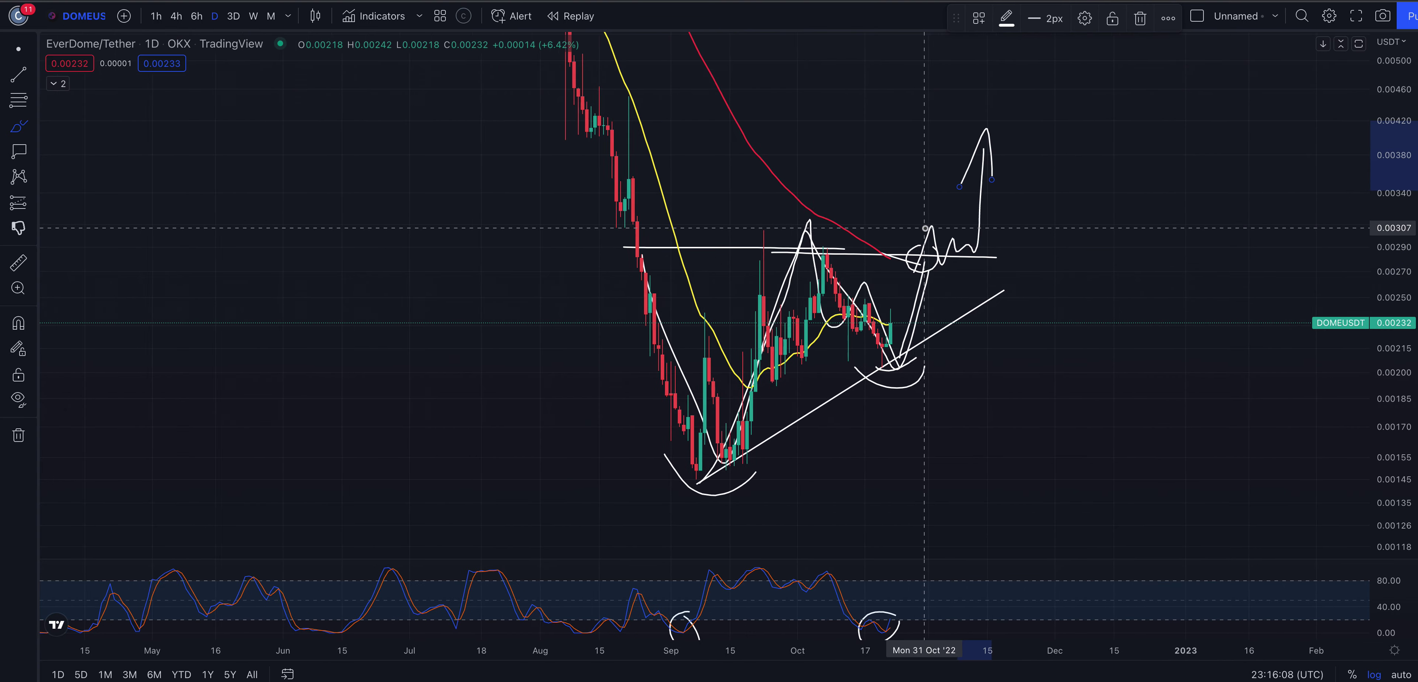
left_click_drag(840, 630, 856, 610)
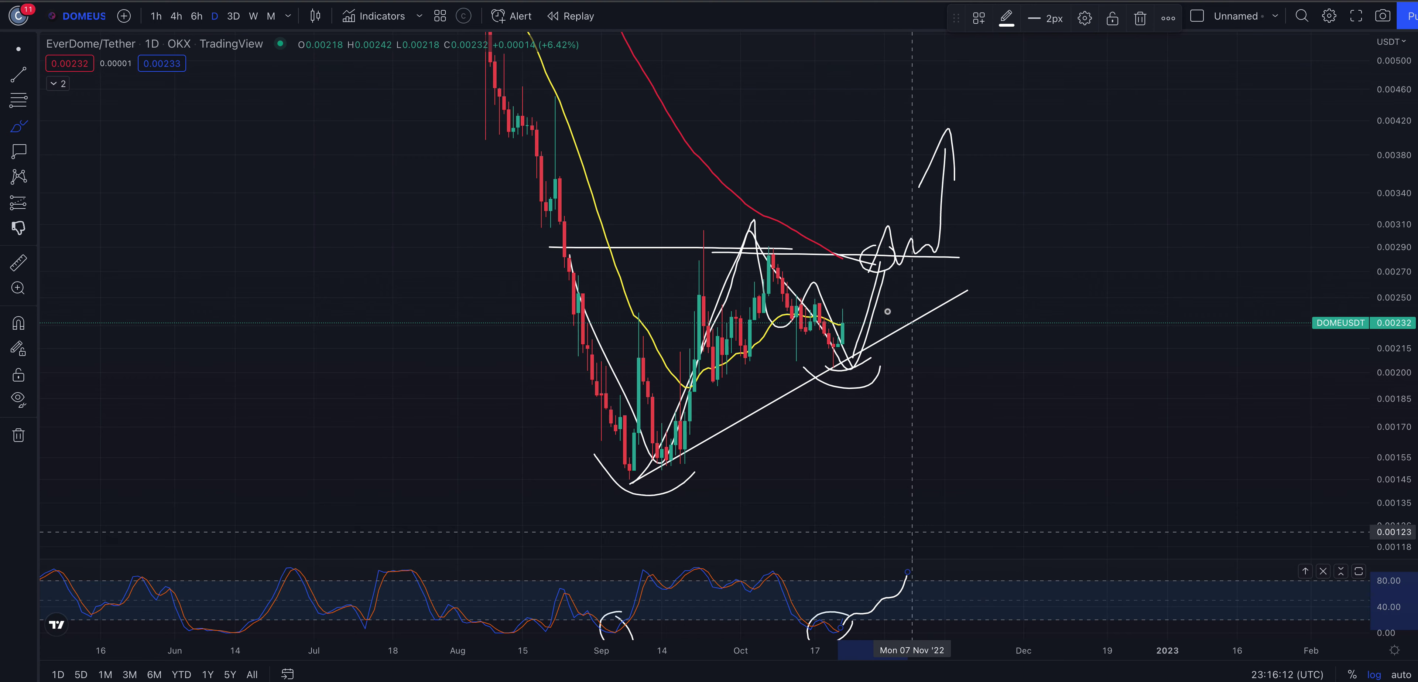
left_click_drag(801, 349, 896, 305)
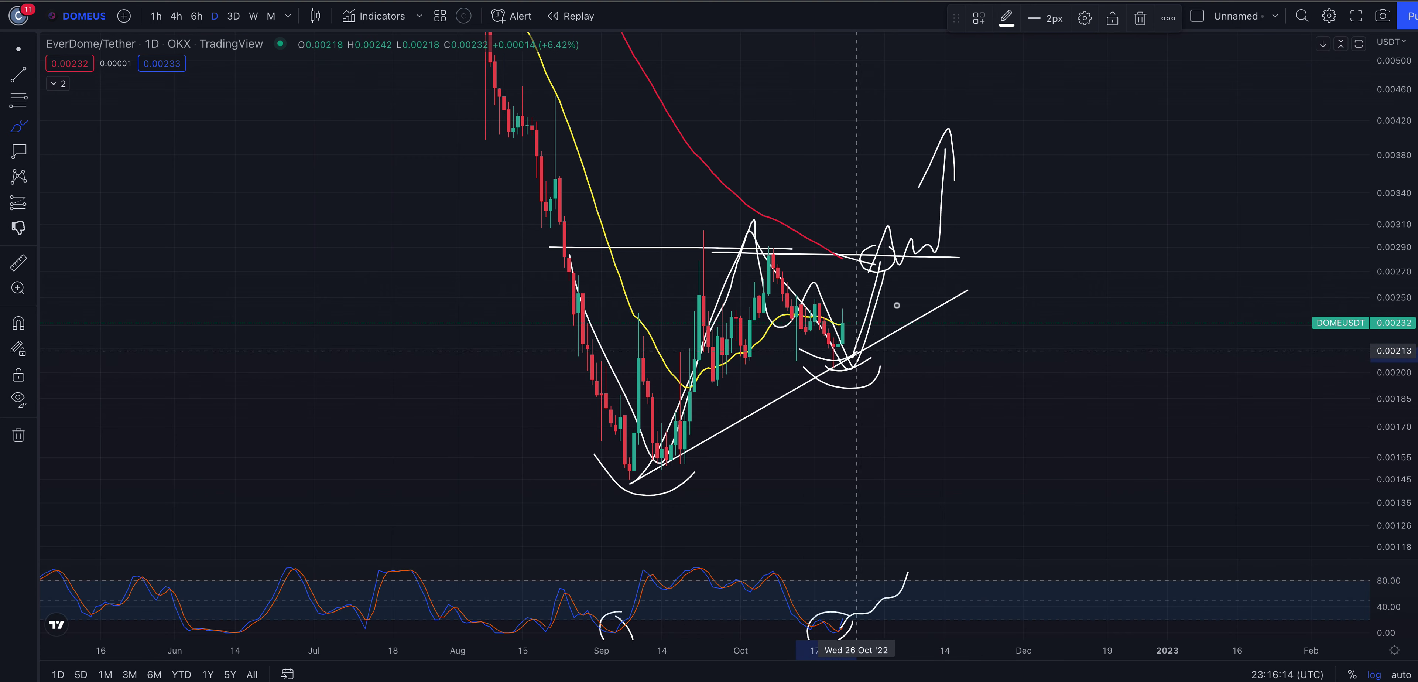
- Undo the oscillator projection, the small arc, the upward arrow and the breakout circle with its swing path
key("ctrl+z")
key("ctrl+z")
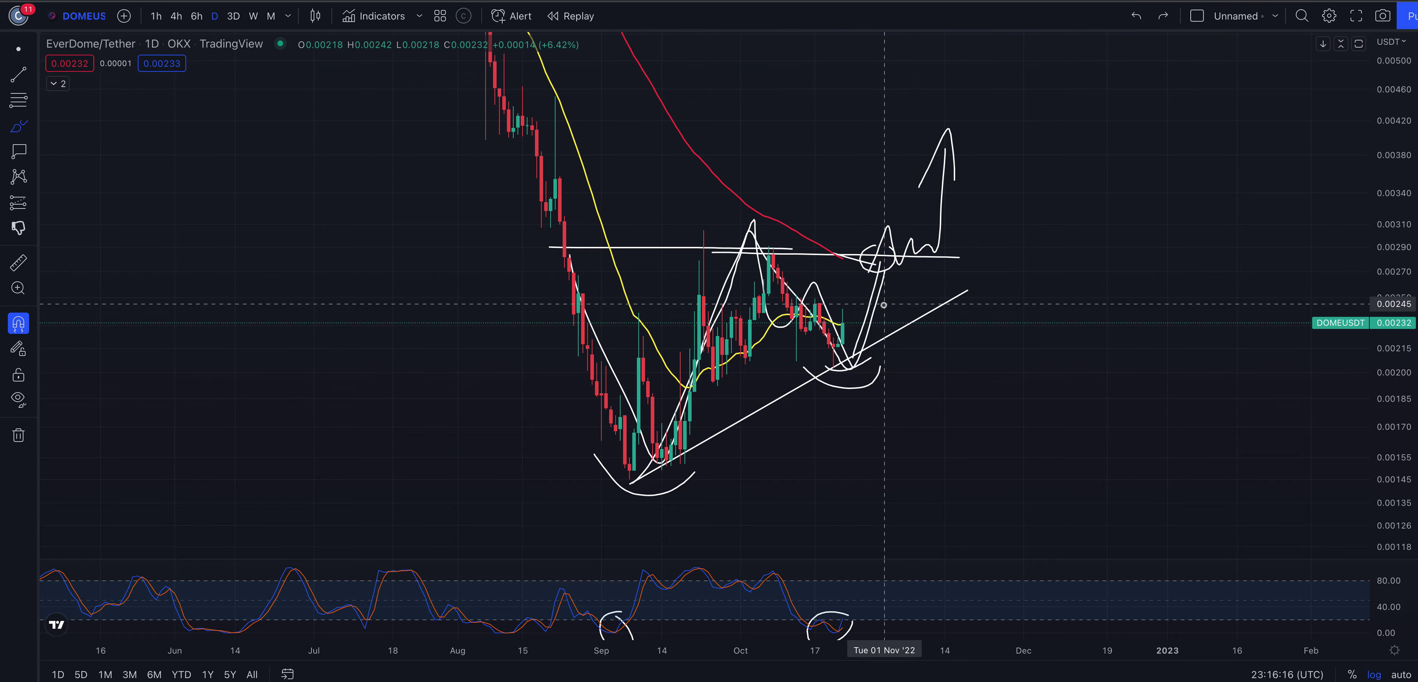
scroll(809, 281, "left", 5)
key("ctrl+z")
key("ctrl+z")
scroll(810, 282, "up", 4)
scroll(810, 283, "up", 5)
key("ctrl+z")
key("ctrl+z")
key("ctrl+z")
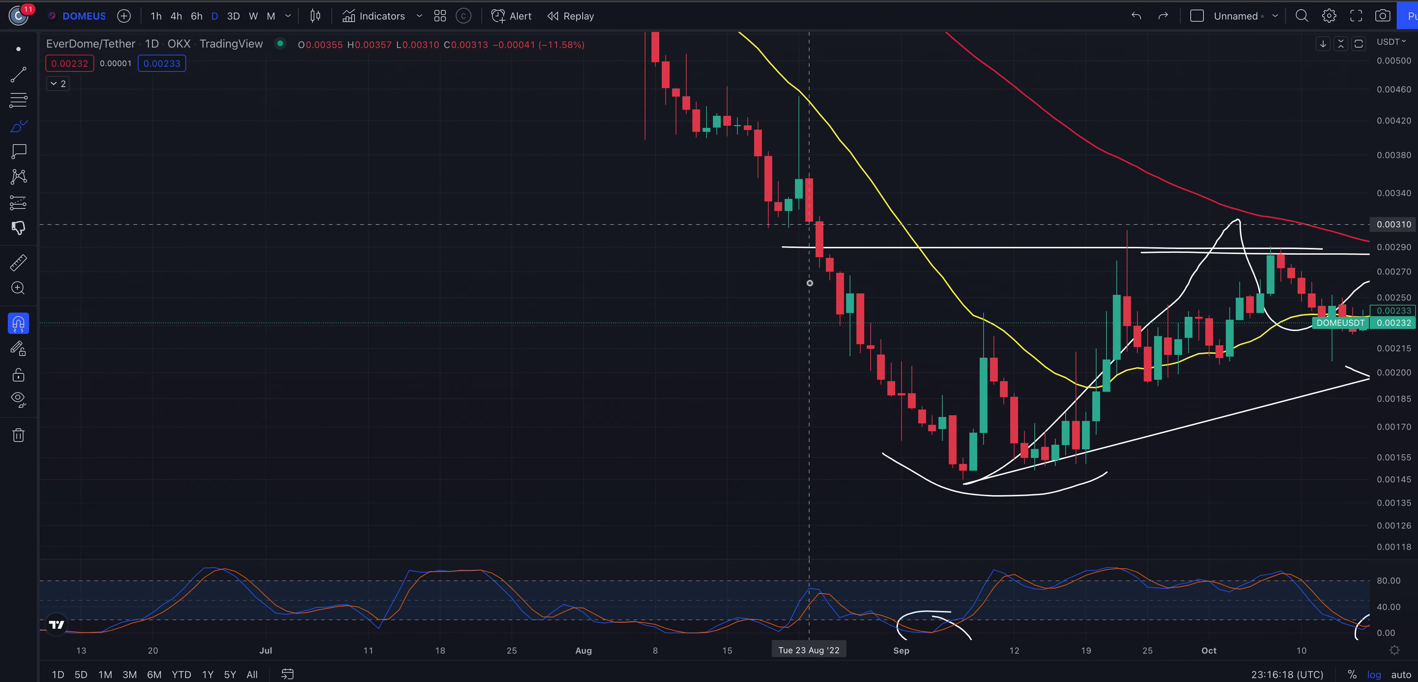
scroll(810, 283, "right", 10)
scroll(809, 283, "left", 5)
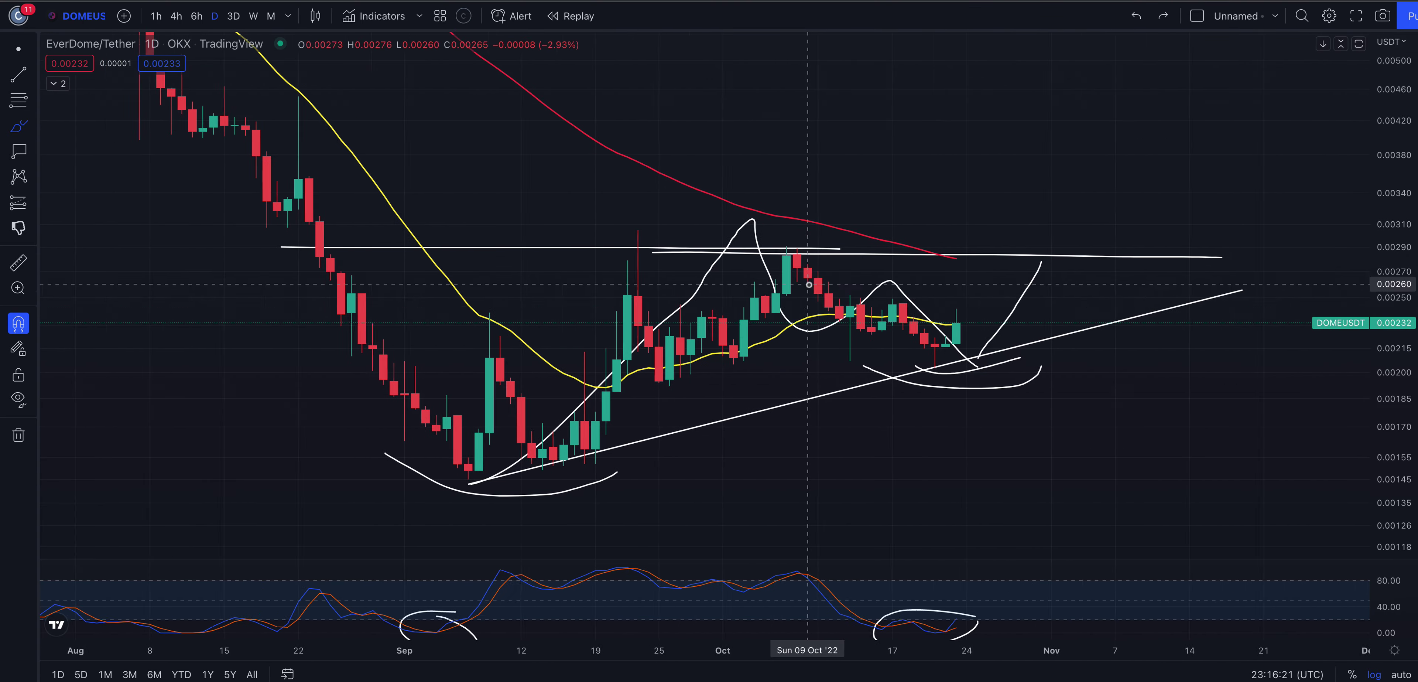
- Undo the remaining brush strokes, including the resistance lines, the arcs, the first swing path and the oscillator circles
scroll(809, 286, "left", 2)
scroll(809, 285, "up", 4)
scroll(809, 285, "left", 4)
key("ctrl+z")
scroll(808, 285, "left", 2)
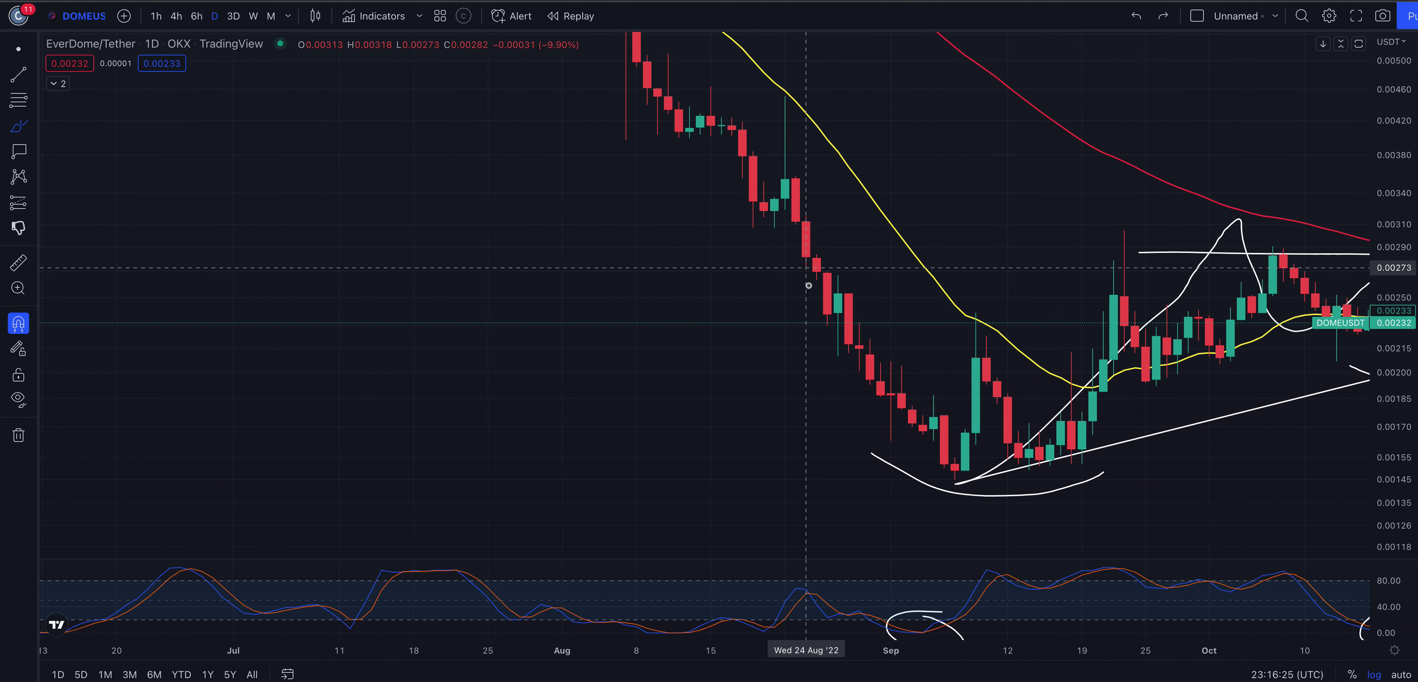
key("ctrl+y")
scroll(809, 285, "down", 5)
scroll(809, 285, "right", 10)
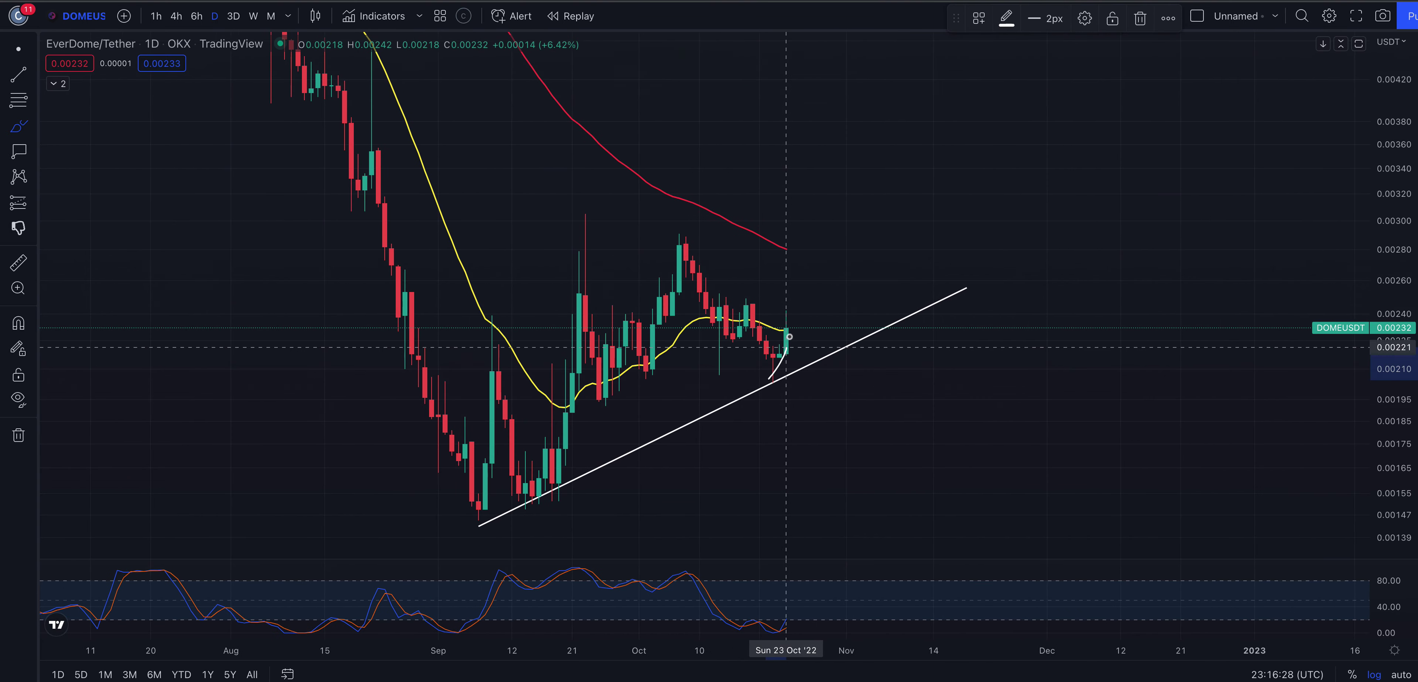
- Circle the latest candle, brush a resistance line at about 0.00247, and trace the October swing down to the trend line and back up to resistance
scroll(819, 342, "up", 3)
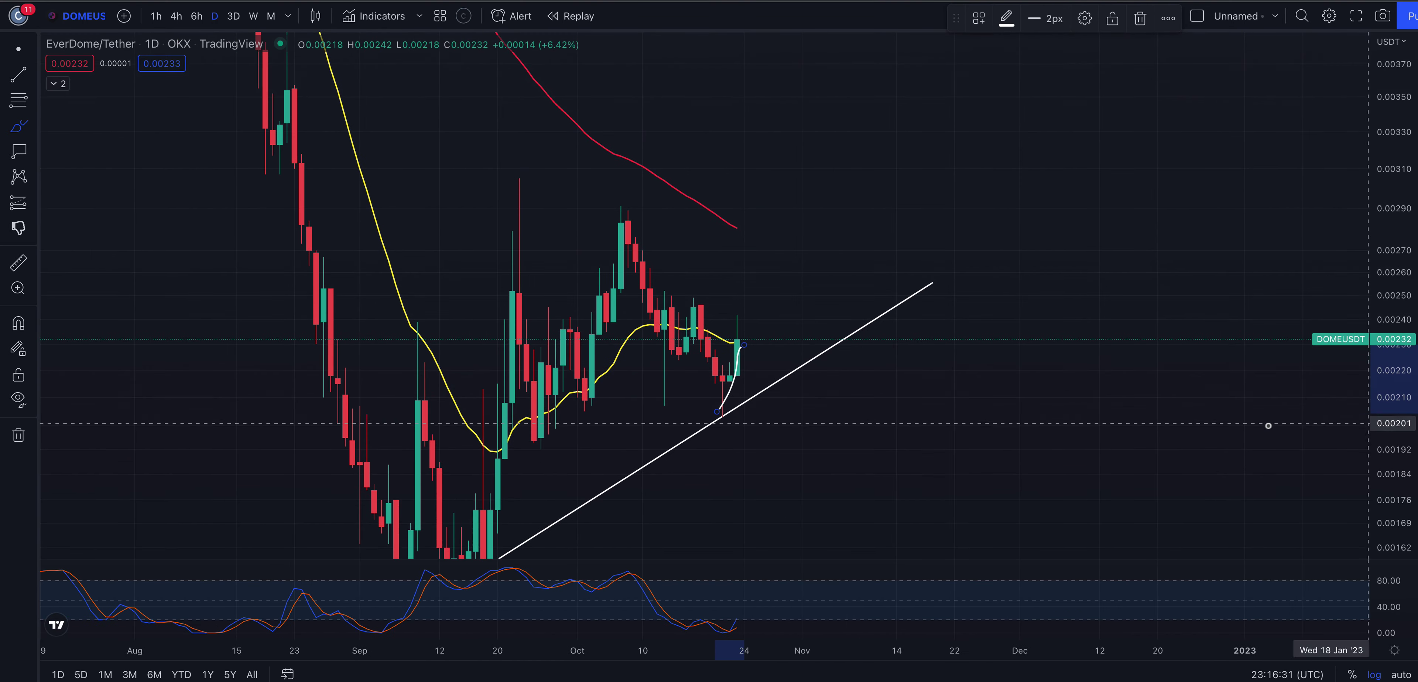
left_click_drag(723, 329, 744, 360)
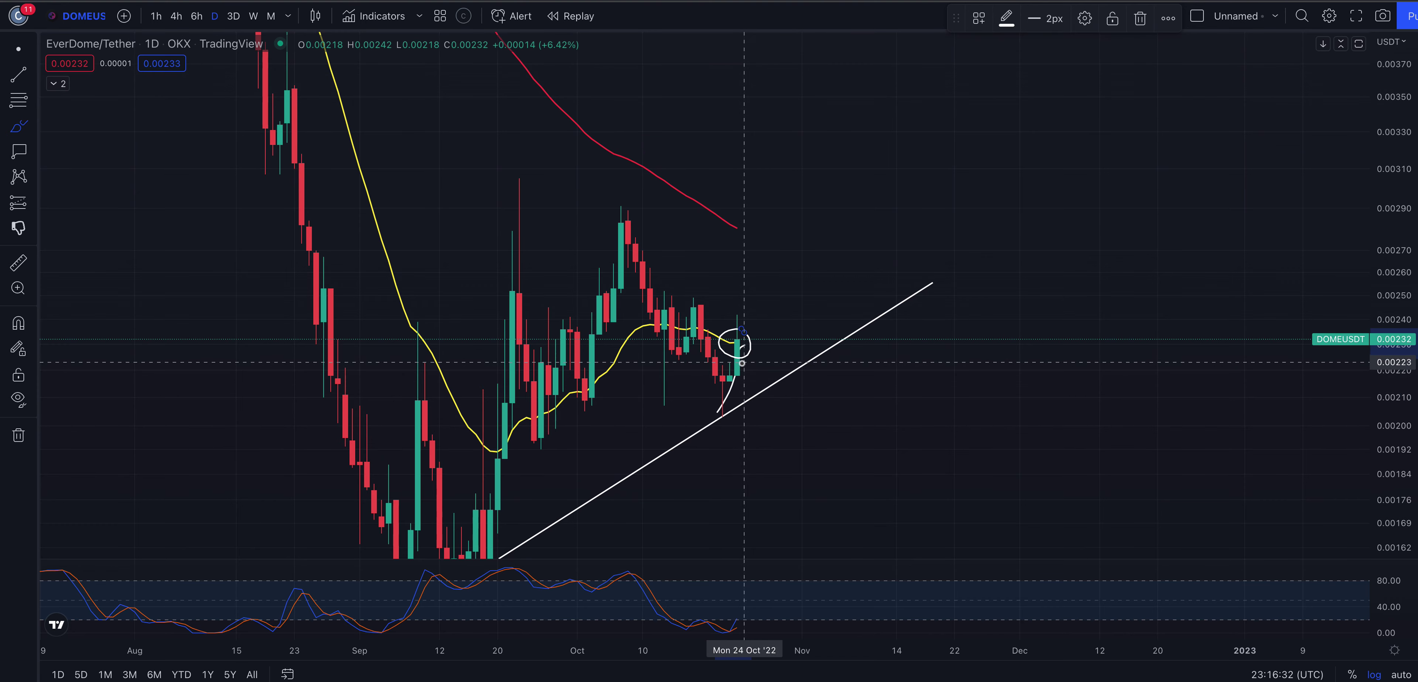
left_click_drag(613, 301, 720, 302)
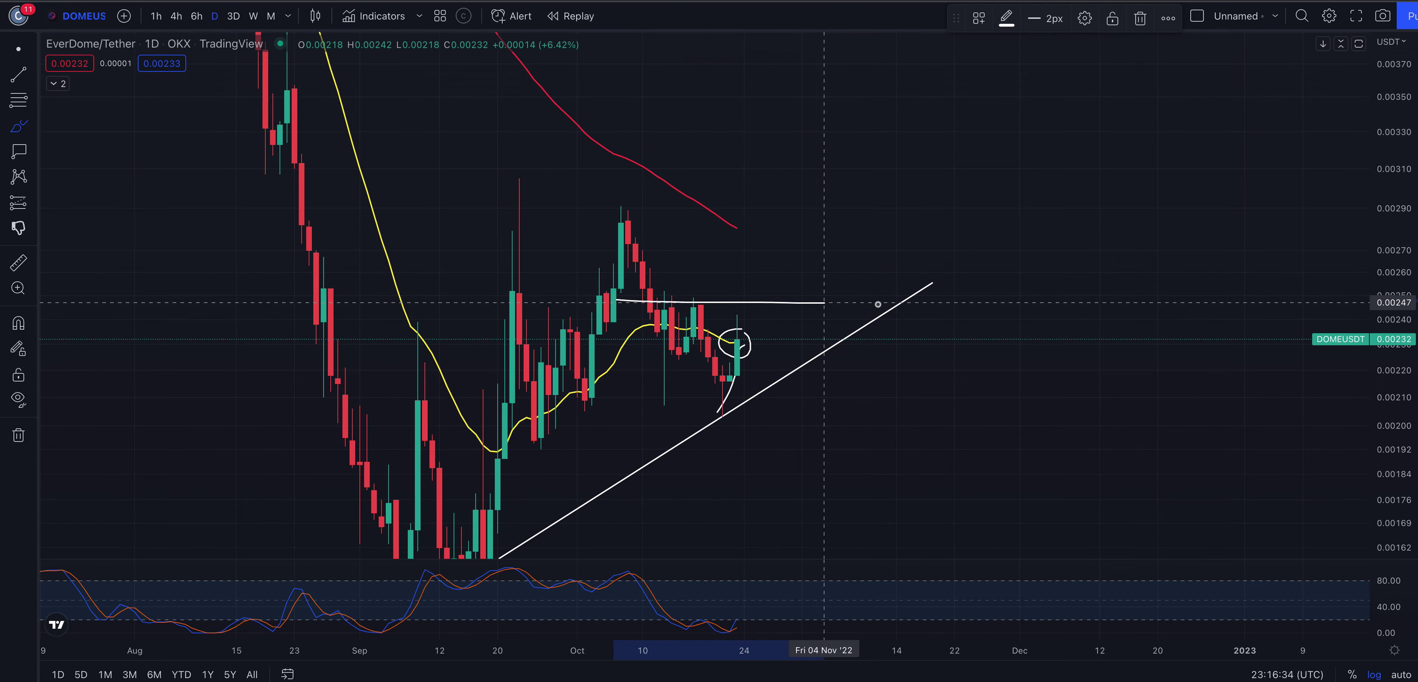
left_click_drag(630, 296, 722, 427)
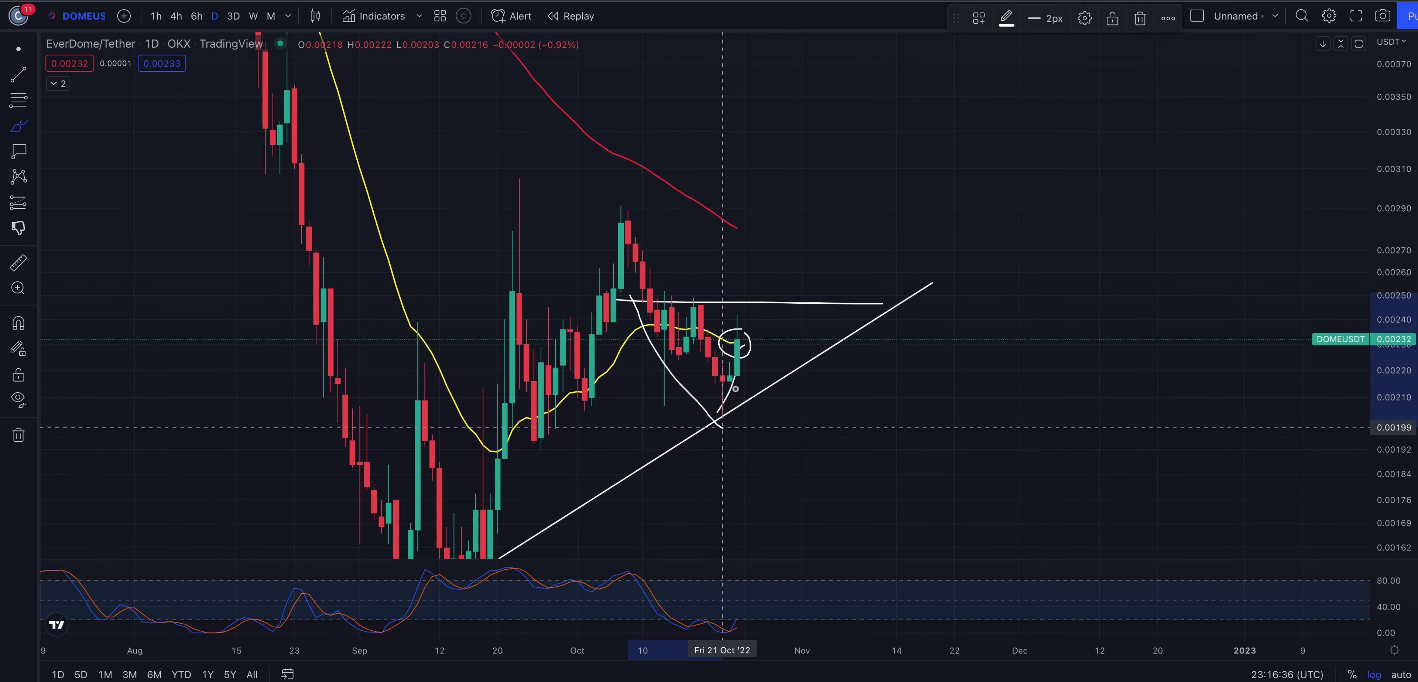
left_click_drag(766, 314, 776, 295)
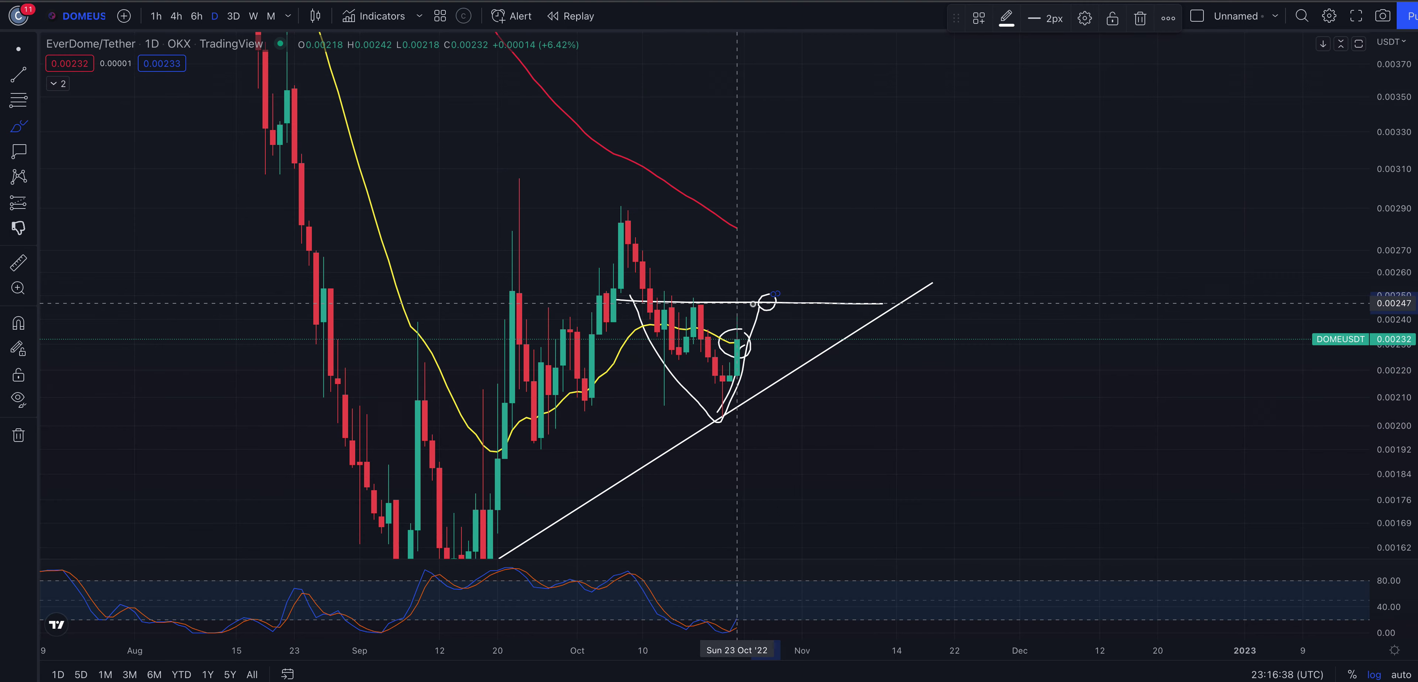
- Brush a pullback and rise to an arrow at about 0.00300, with arcs under both lows, a line at about 0.00290 and an October peak arc
left_click_drag(801, 363, 802, 362)
left_click_drag(681, 410, 746, 422)
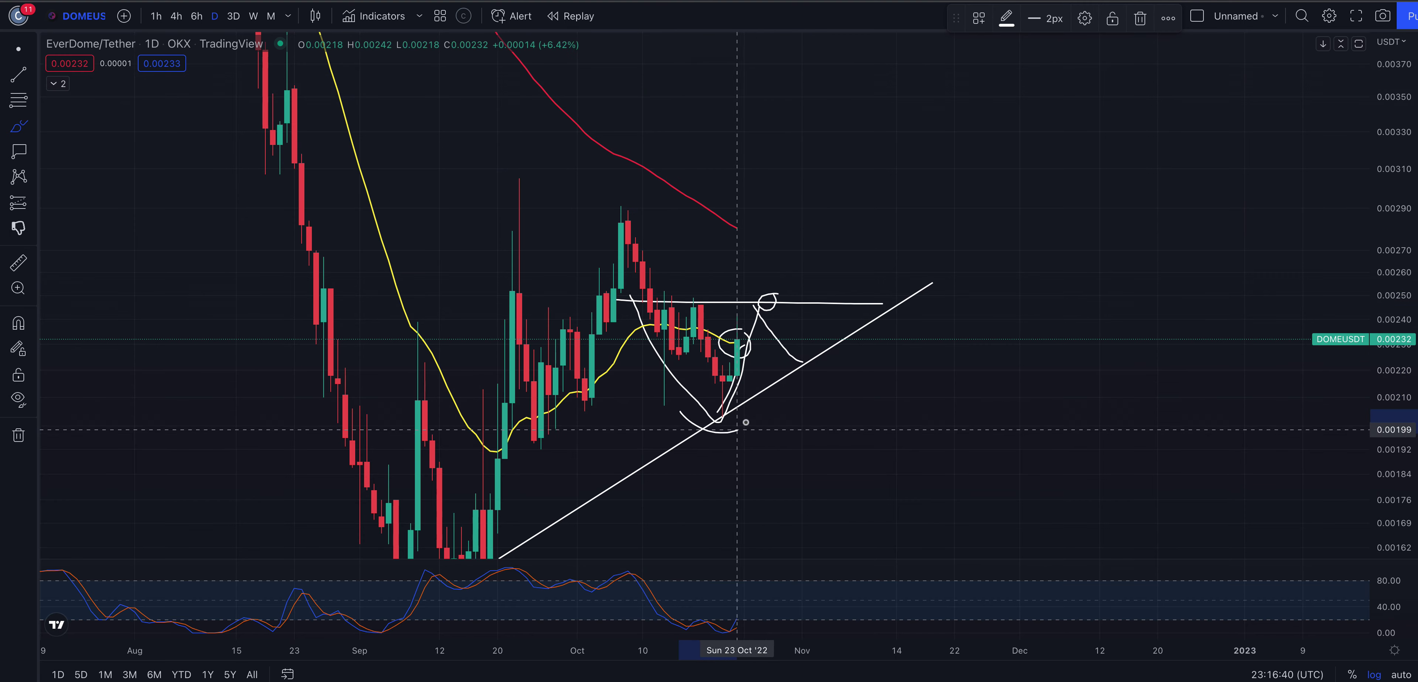
mouse_move(767, 368)
left_mouse_down()
mouse_move(846, 369)
mouse_move(830, 303)
mouse_move(860, 296)
mouse_move(890, 203)
mouse_move(903, 207)
left_mouse_up()
left_click_drag(324, 204, 861, 210)
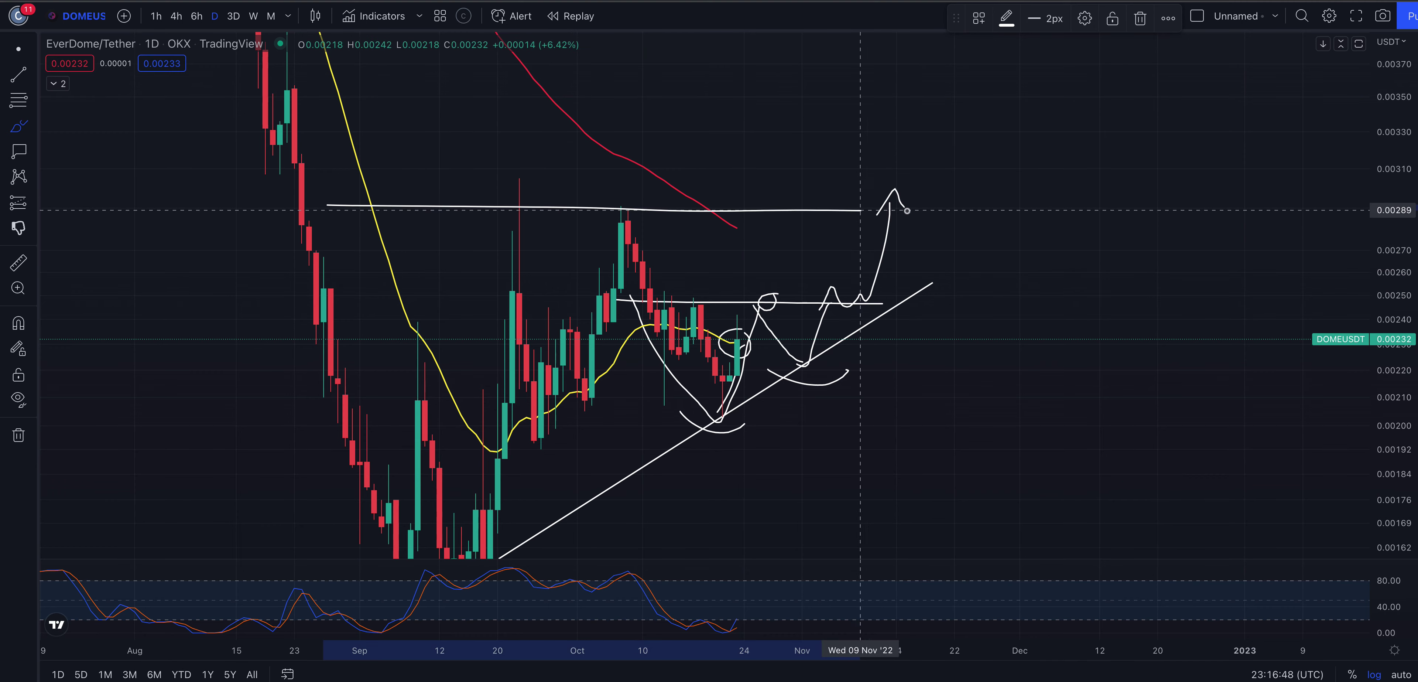
mouse_move(603, 189)
left_mouse_down()
mouse_move(619, 226)
mouse_move(642, 197)
left_mouse_up()
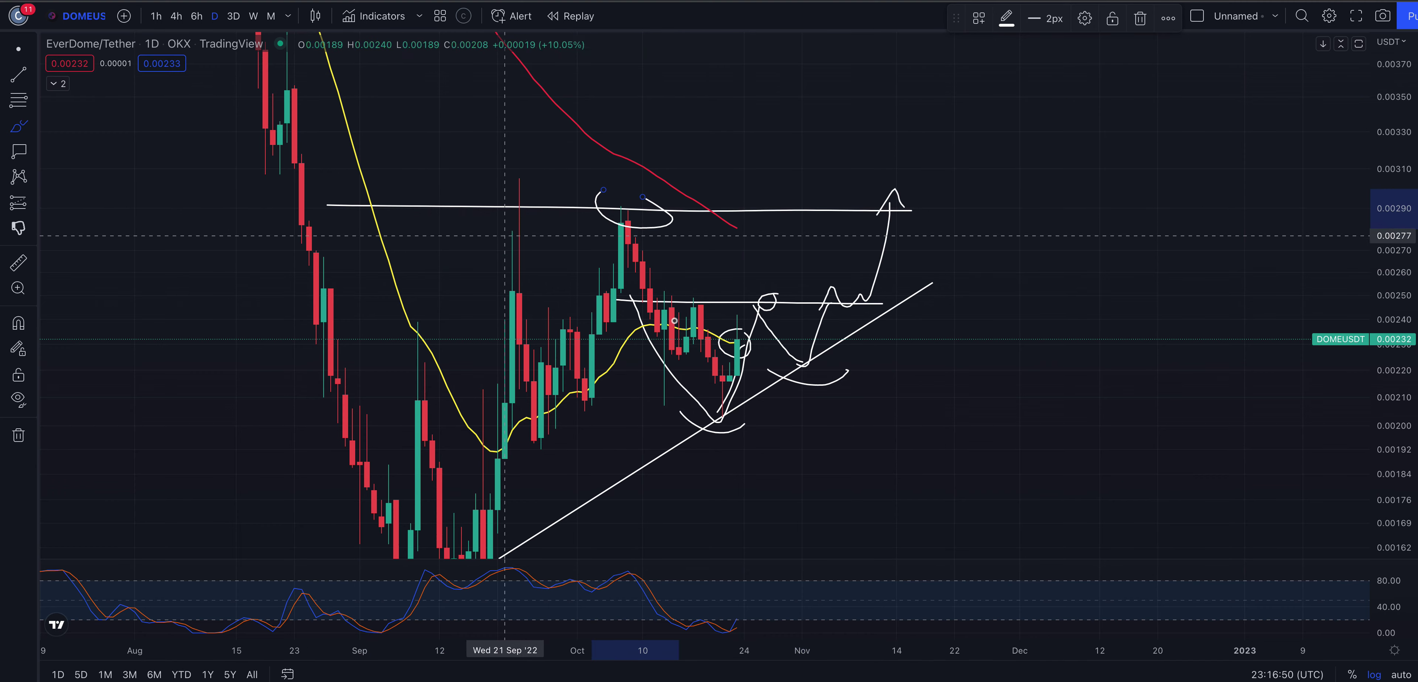
- Undo all the brush strokes, including both resistance lines, the circles, the arcs and the projected path
key("super+z")
key("super+z")
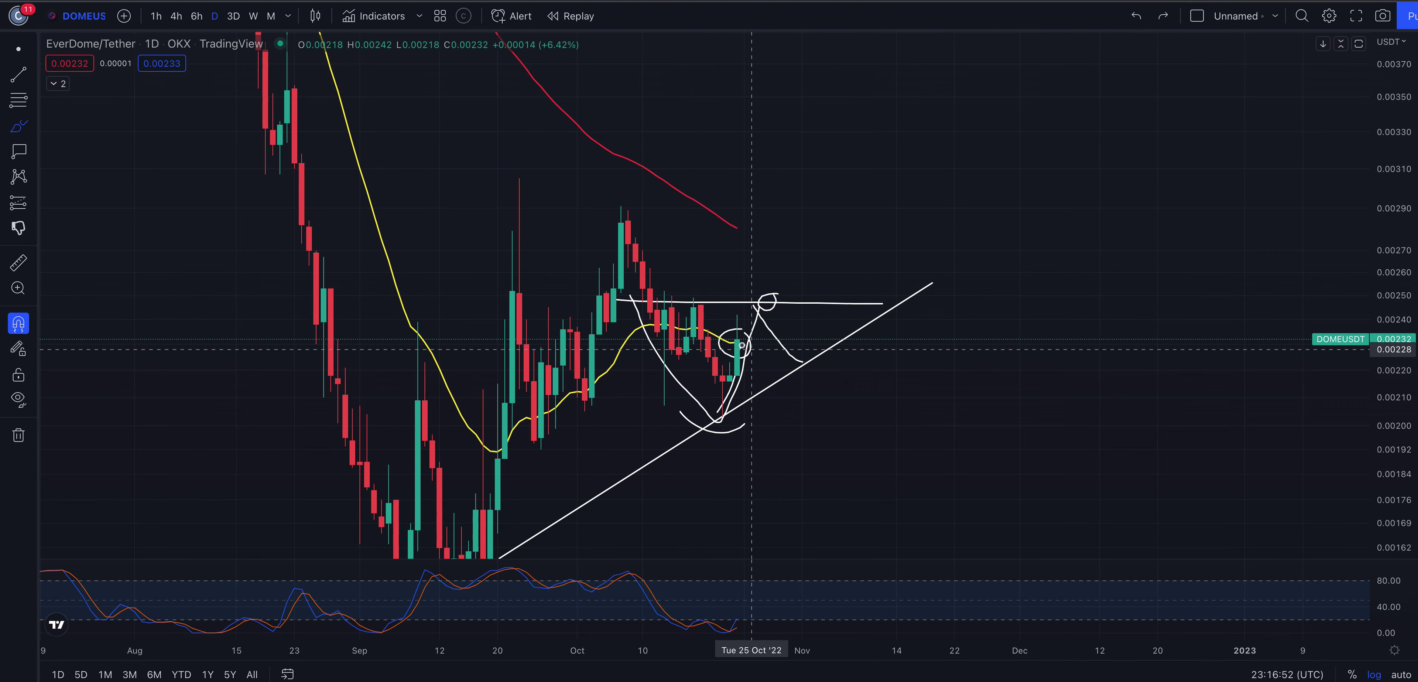
key("super+z")
scroll(744, 353, "up", 2)
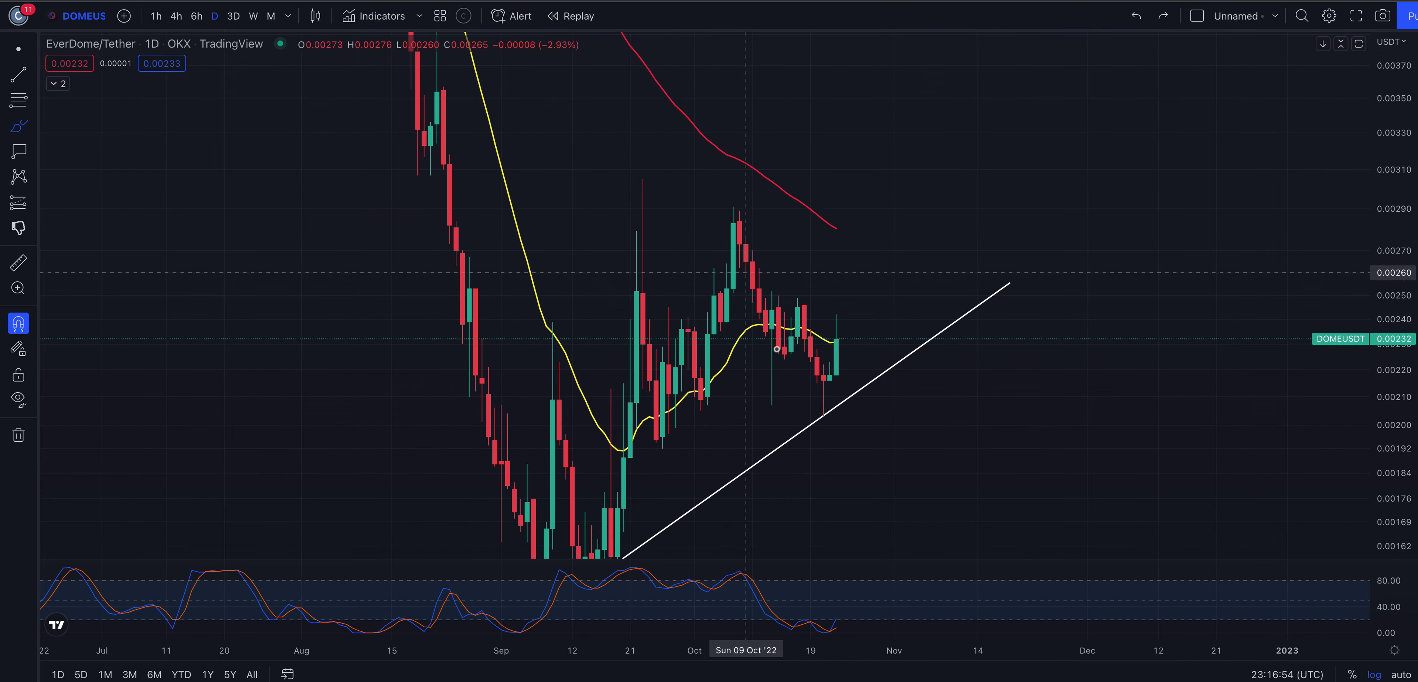
- Draw a Fibonacci retracement from 0.00203 up to the mid-October high at 0.00249
left_click(18, 100)
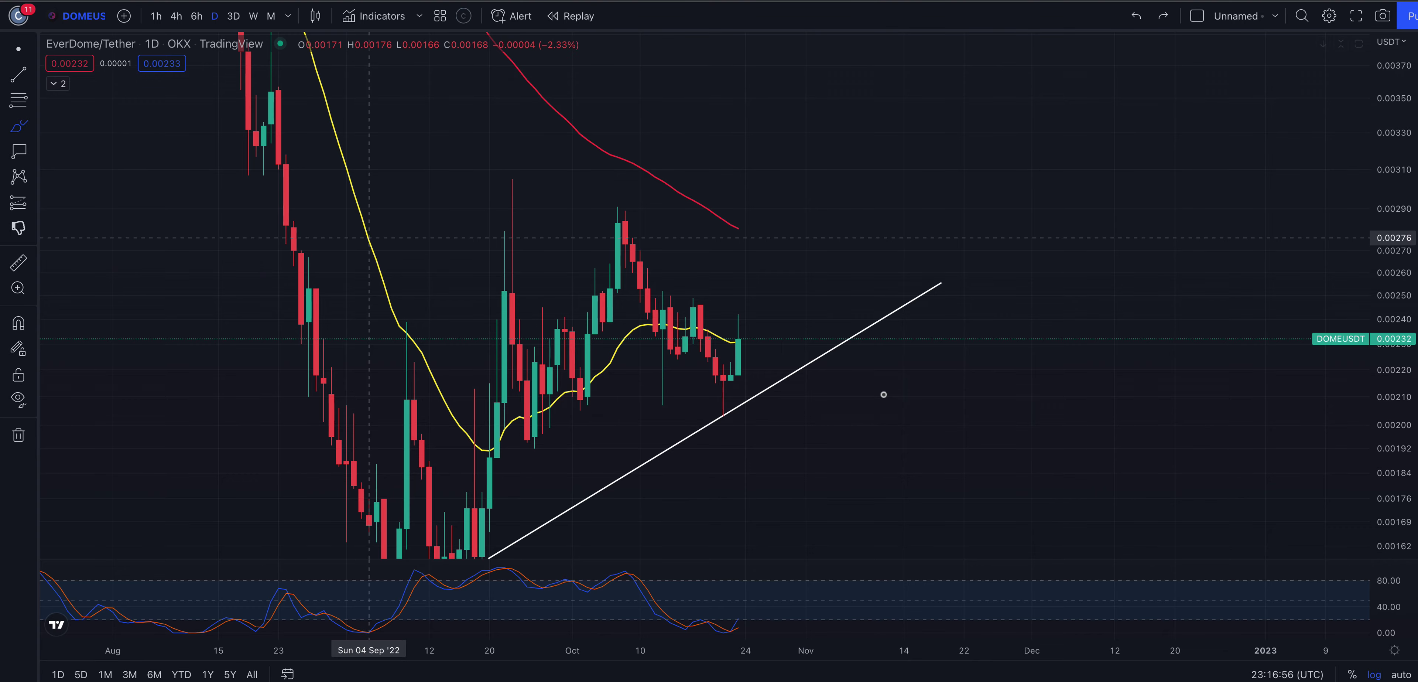
left_click(895, 417)
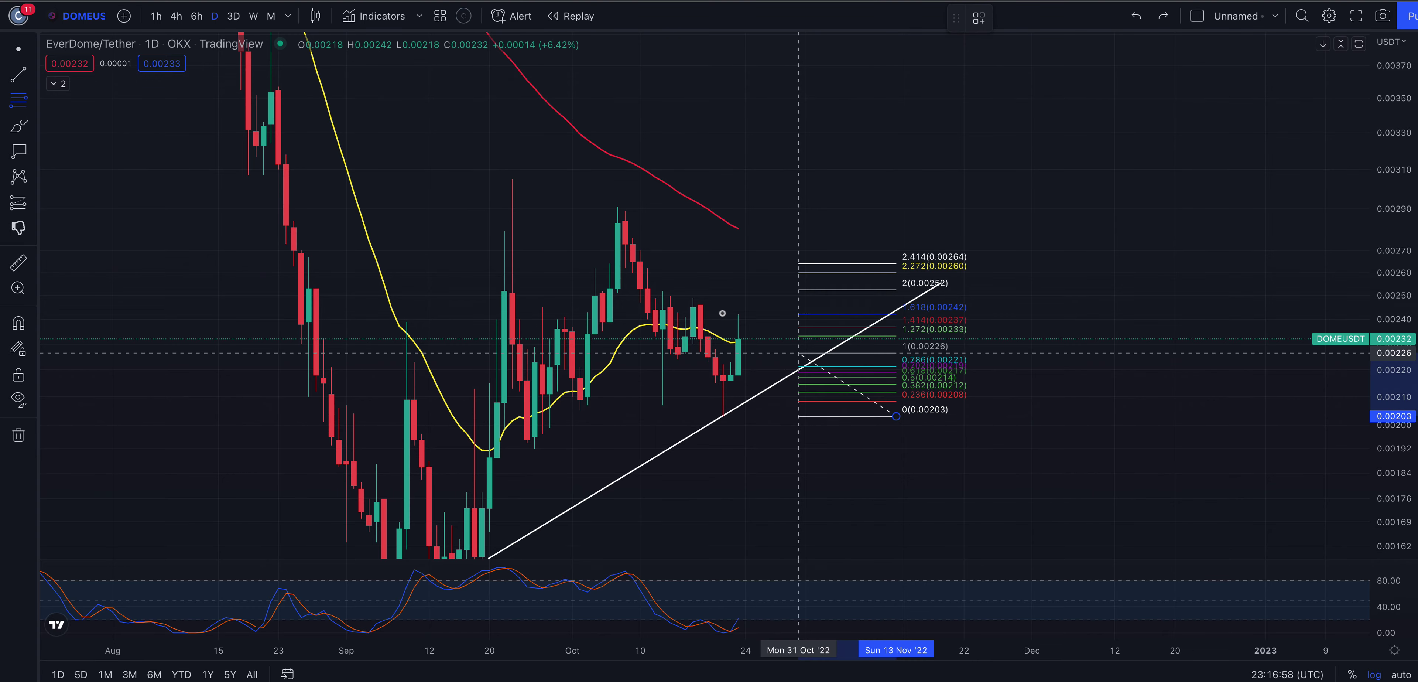
left_click(666, 300)
scroll(671, 304, "up", 5)
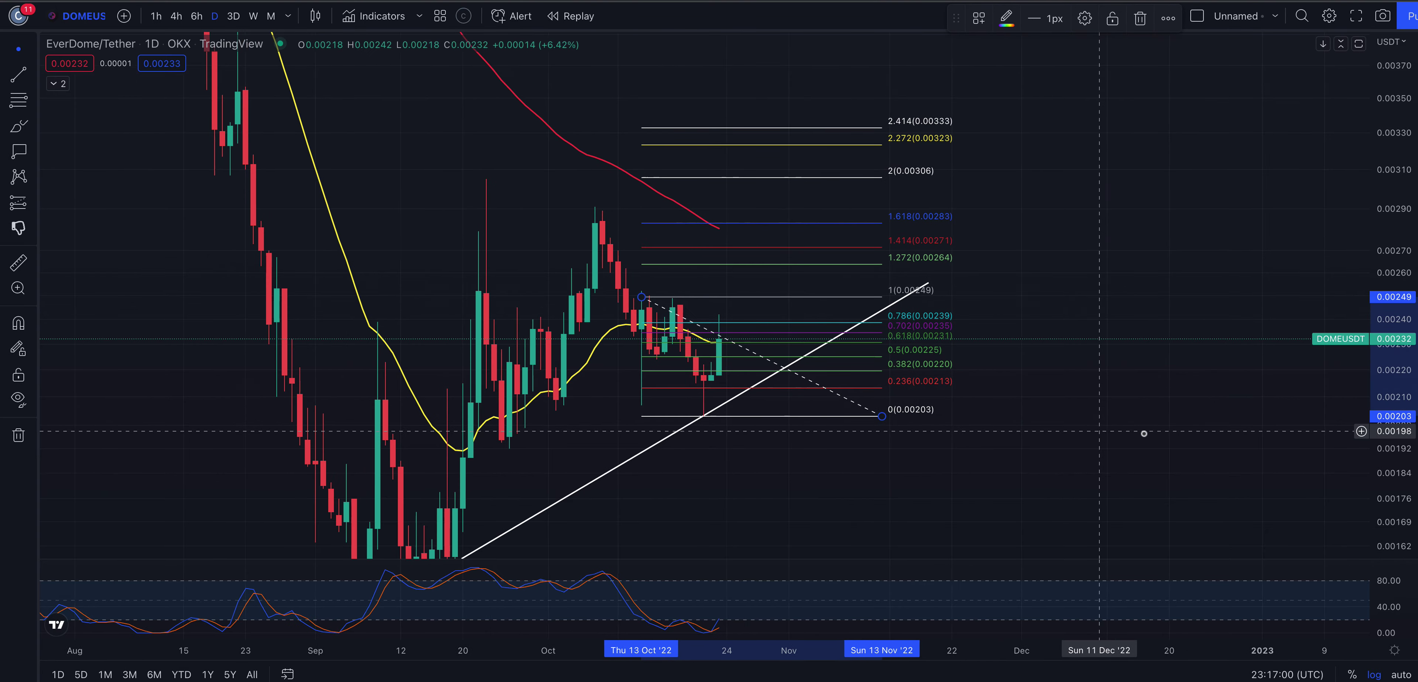
scroll(1184, 264, "right", 5)
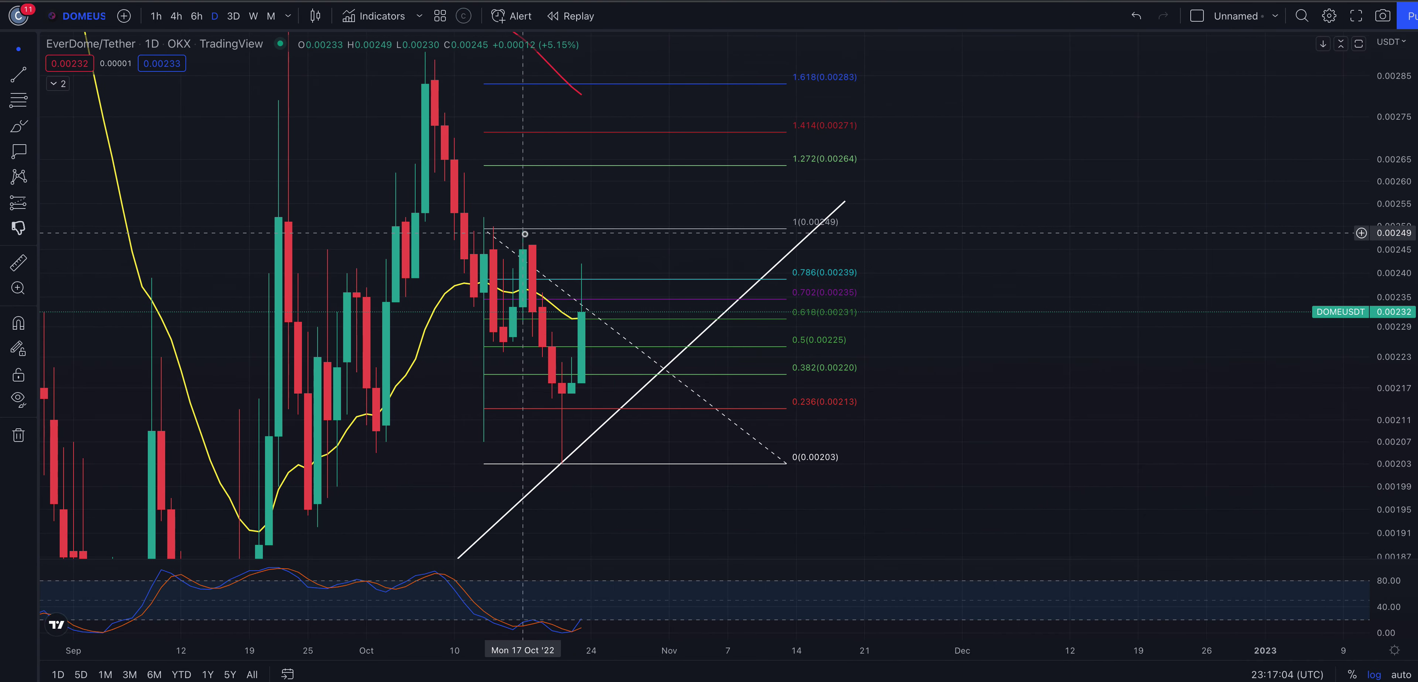
- Brush a resistance line at about 0.00245 and trace a swing path off the trend line back up to that resistance
left_click(18, 125)
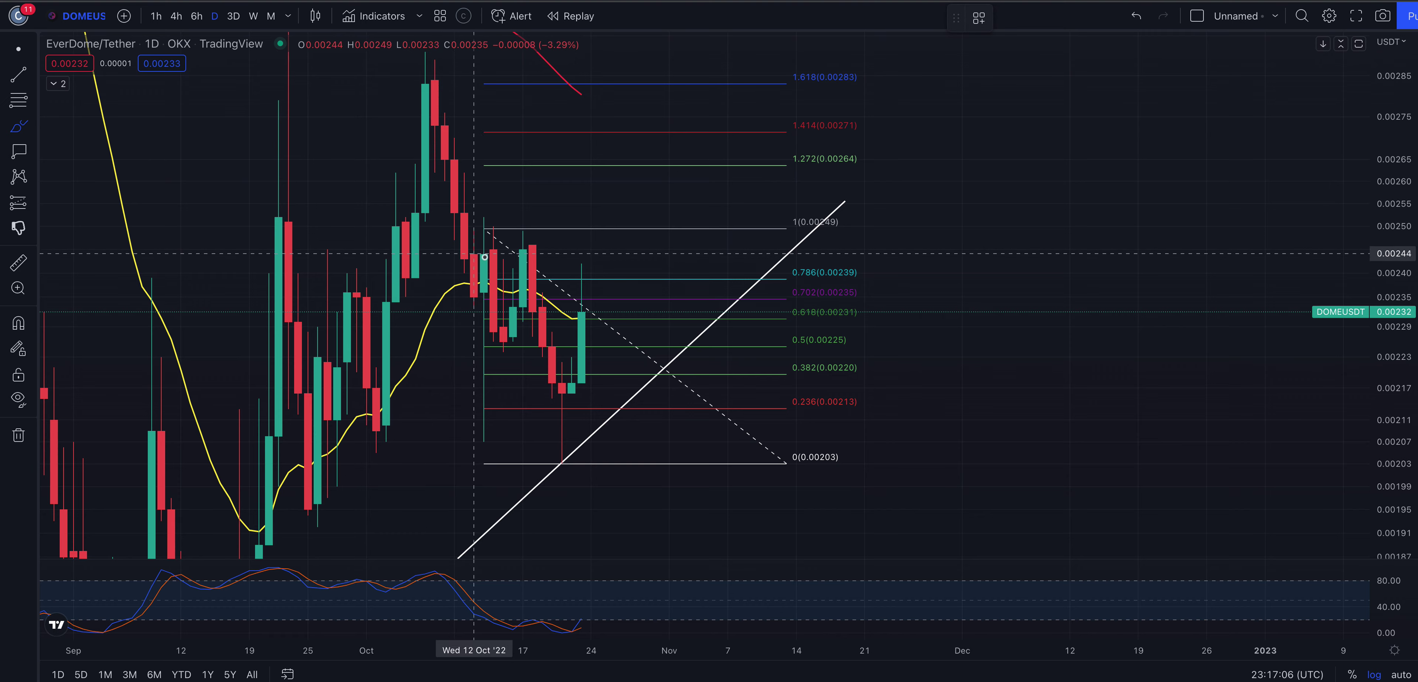
left_click_drag(430, 243, 747, 248)
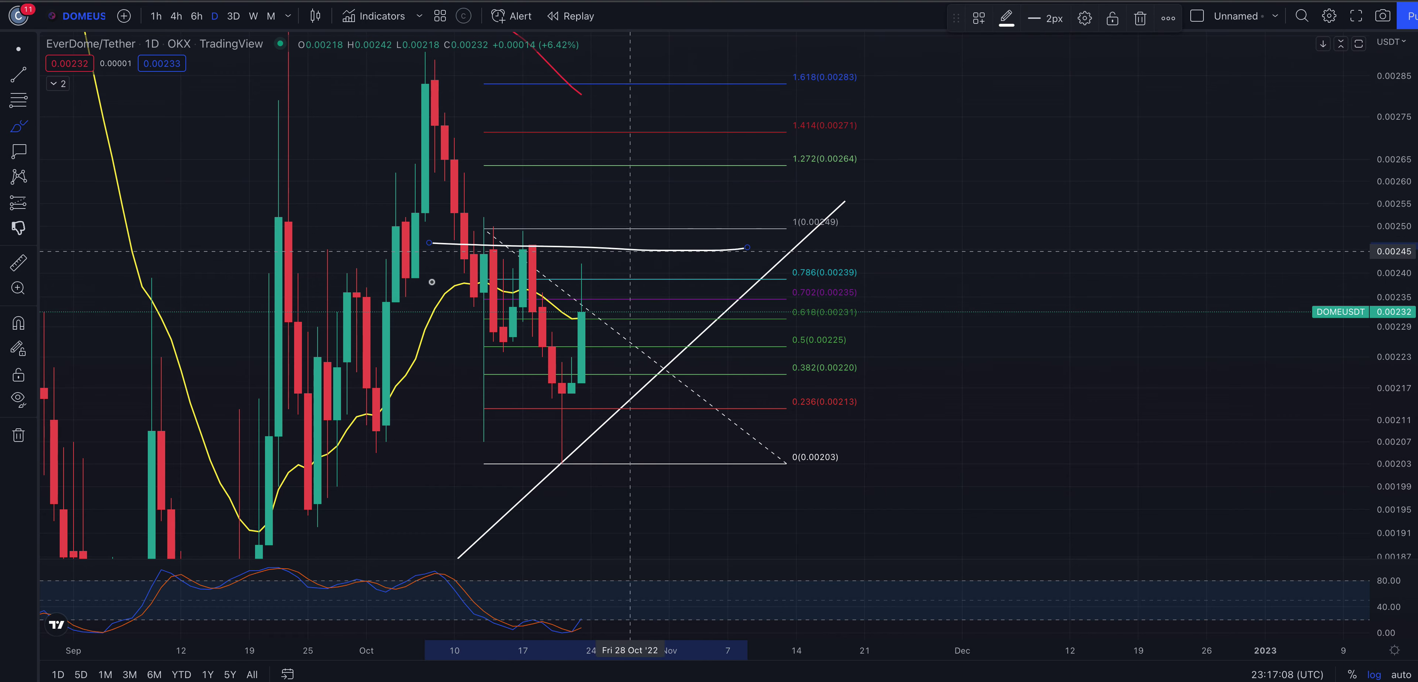
mouse_move(465, 240)
left_mouse_down()
mouse_move(568, 450)
mouse_move(601, 321)
left_mouse_up()
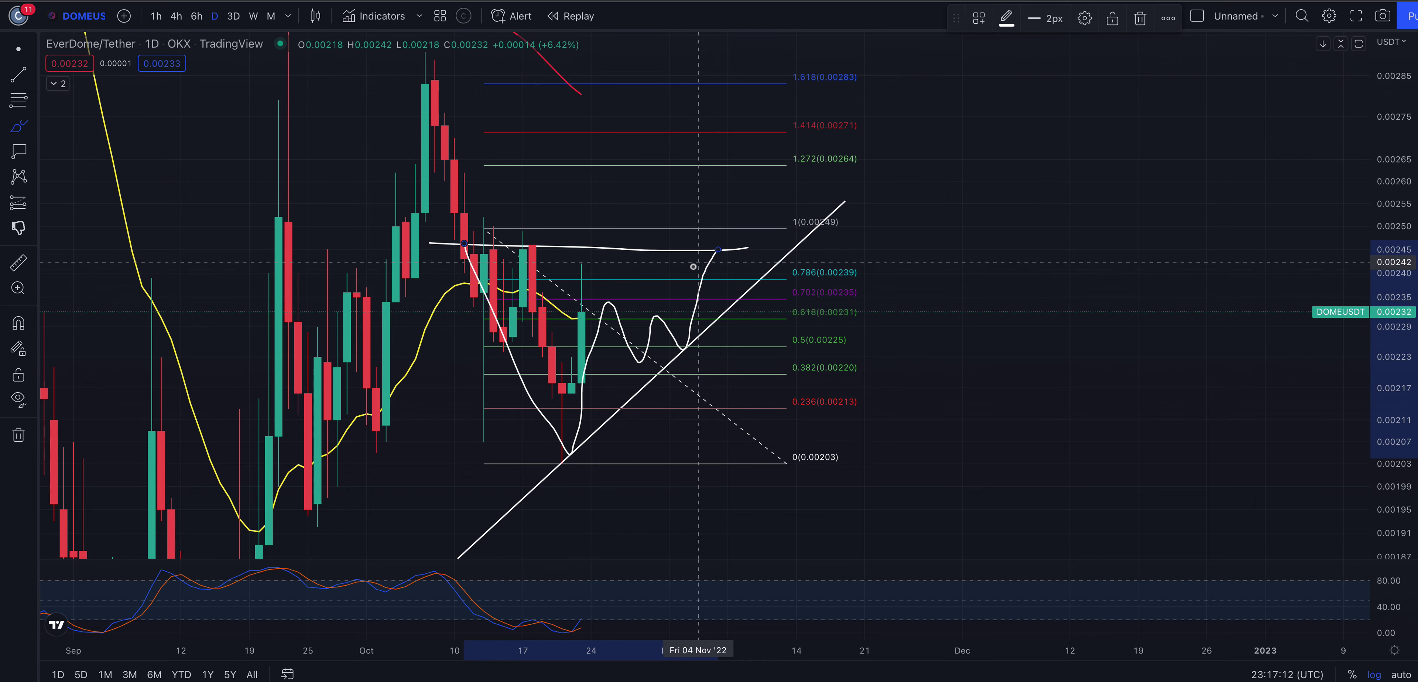
- Undo the brushed resistance line and the swing path over the Fibonacci levels
key("ctrl+z")
key("ctrl+z")
key("ctrl+z")
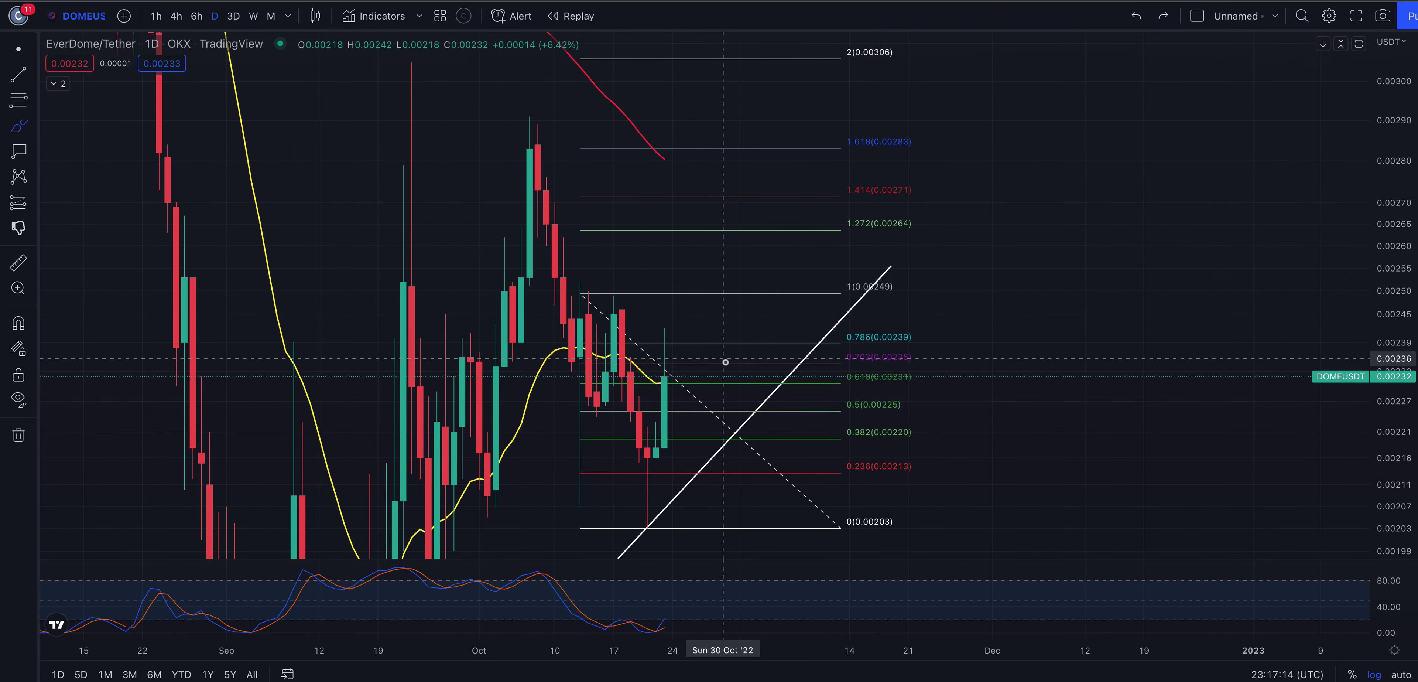
- Circle the 0.618 Fibonacci label and brush a short pullback path from the latest candle
scroll(770, 368, "up", 1)
mouse_move(906, 369)
left_mouse_down()
mouse_move(848, 371)
mouse_move(901, 376)
left_mouse_up()
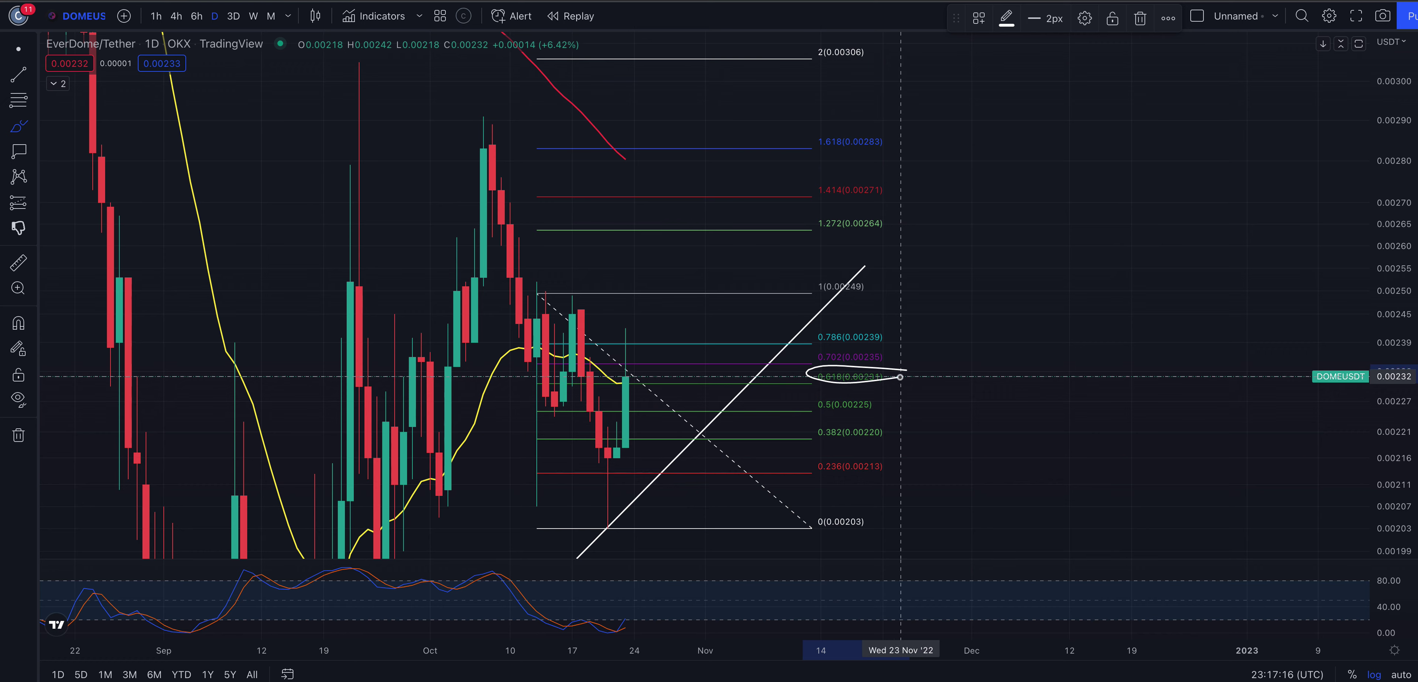
left_click_drag(633, 374, 658, 416)
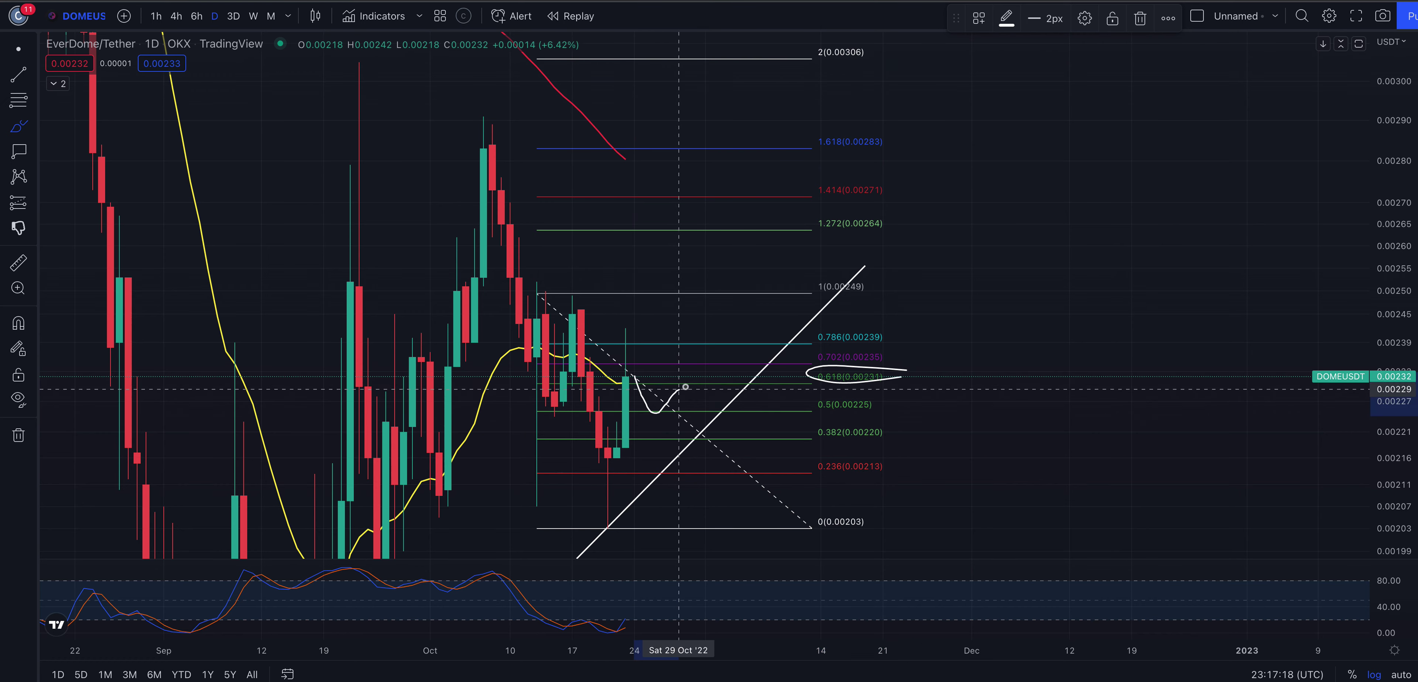
- Brush arcs under the October low and the projected low, a resistance line at about 0.00248, and a swing path between trend line and resistance
left_click_drag(574, 467, 644, 464)
left_click_drag(663, 433, 715, 434)
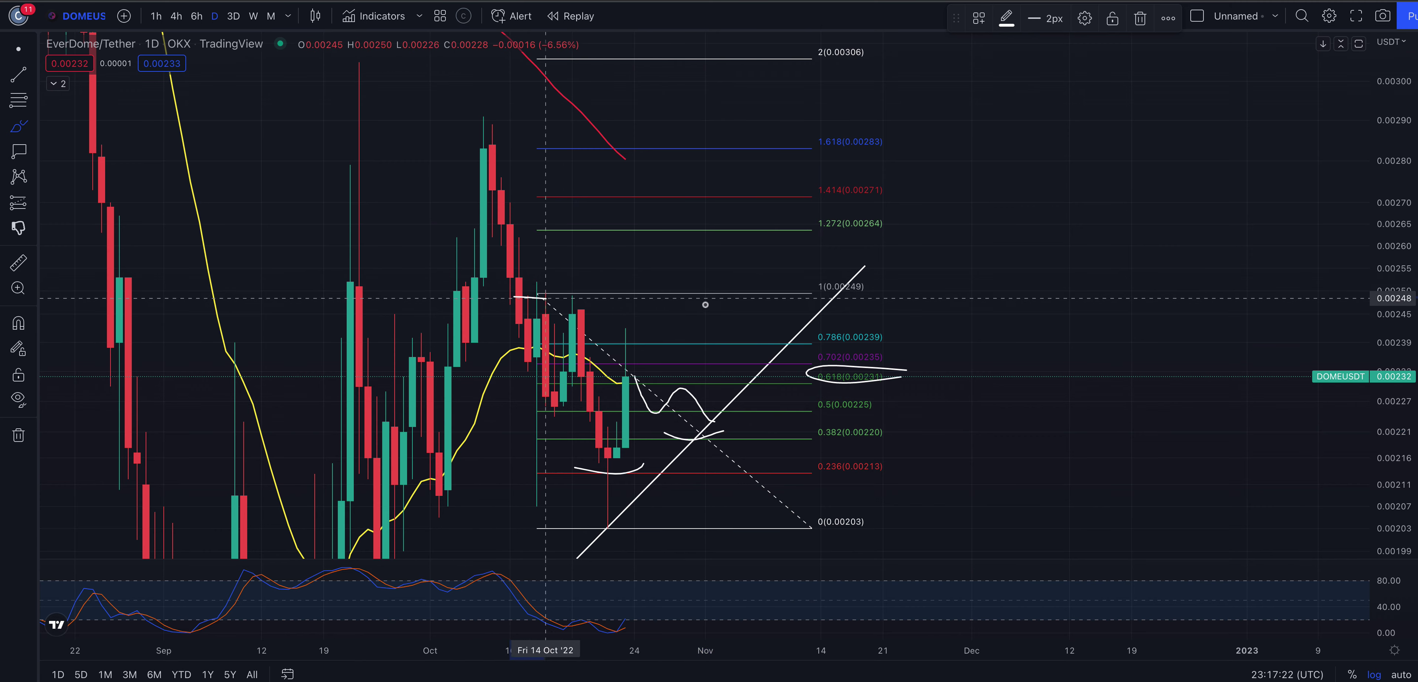
left_click_drag(523, 297, 866, 308)
mouse_move(511, 287)
left_mouse_down()
mouse_move(545, 397)
mouse_move(603, 484)
mouse_move(640, 344)
mouse_move(708, 421)
mouse_move(741, 307)
left_mouse_up()
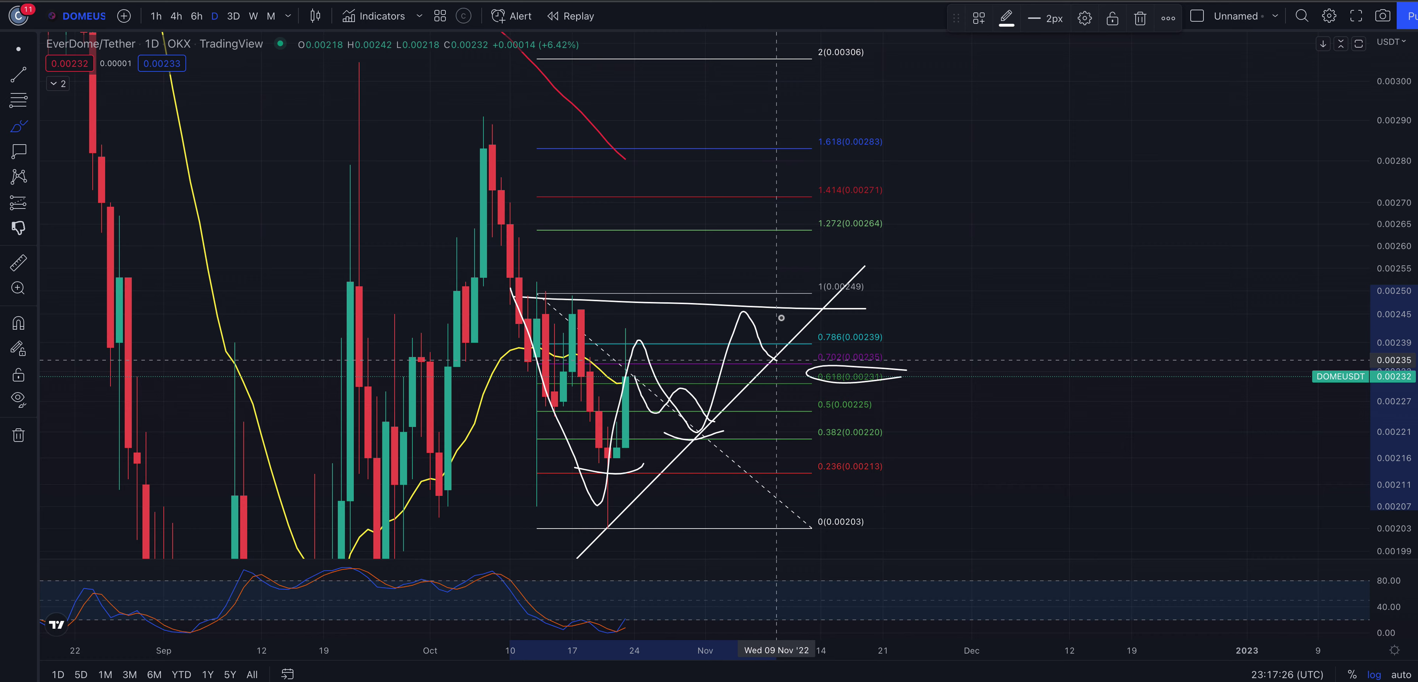
- Undo the label circle, pullback path, arcs, resistance line and swing path, keeping the Fibonacci retracement and trend line
key("ctrl+z")
key("ctrl+z")
key("ctrl+z")
key("ctrl+z")
key("ctrl+z")
key("ctrl+z")
key("ctrl+z")
key("ctrl+z")
key("ctrl+z")
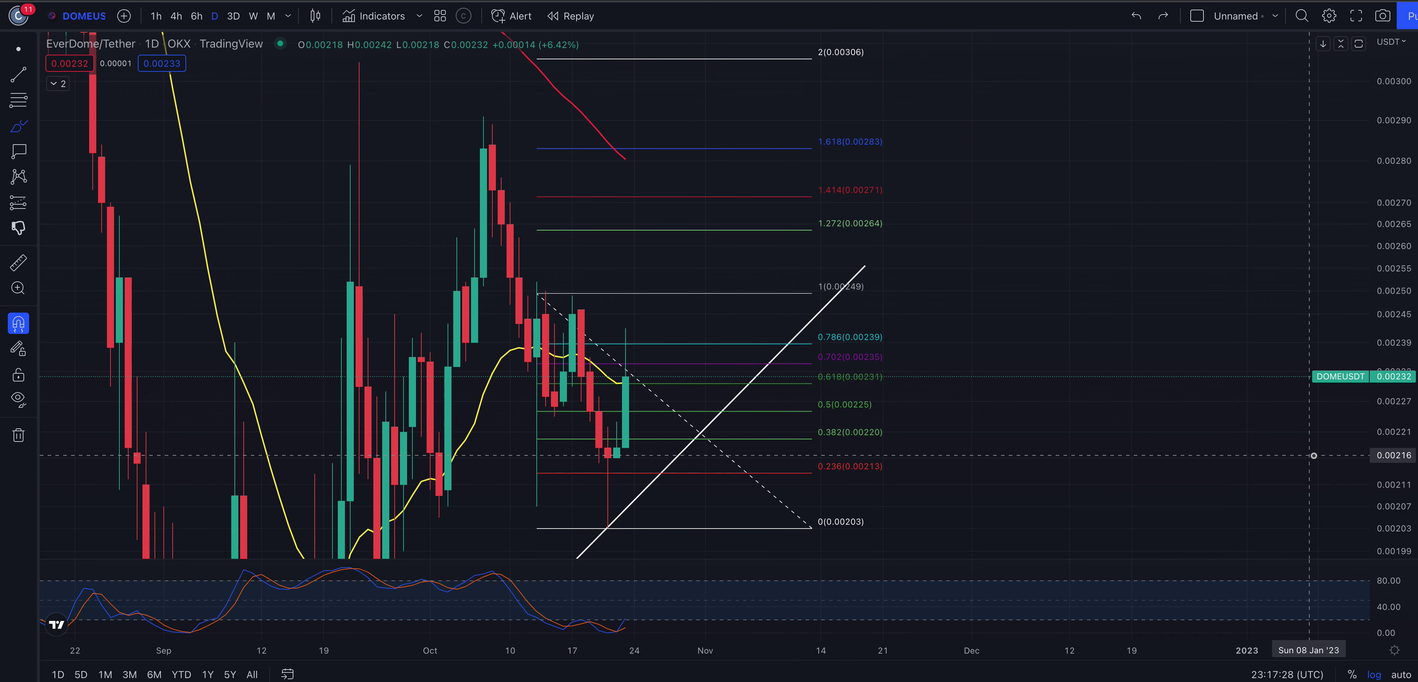
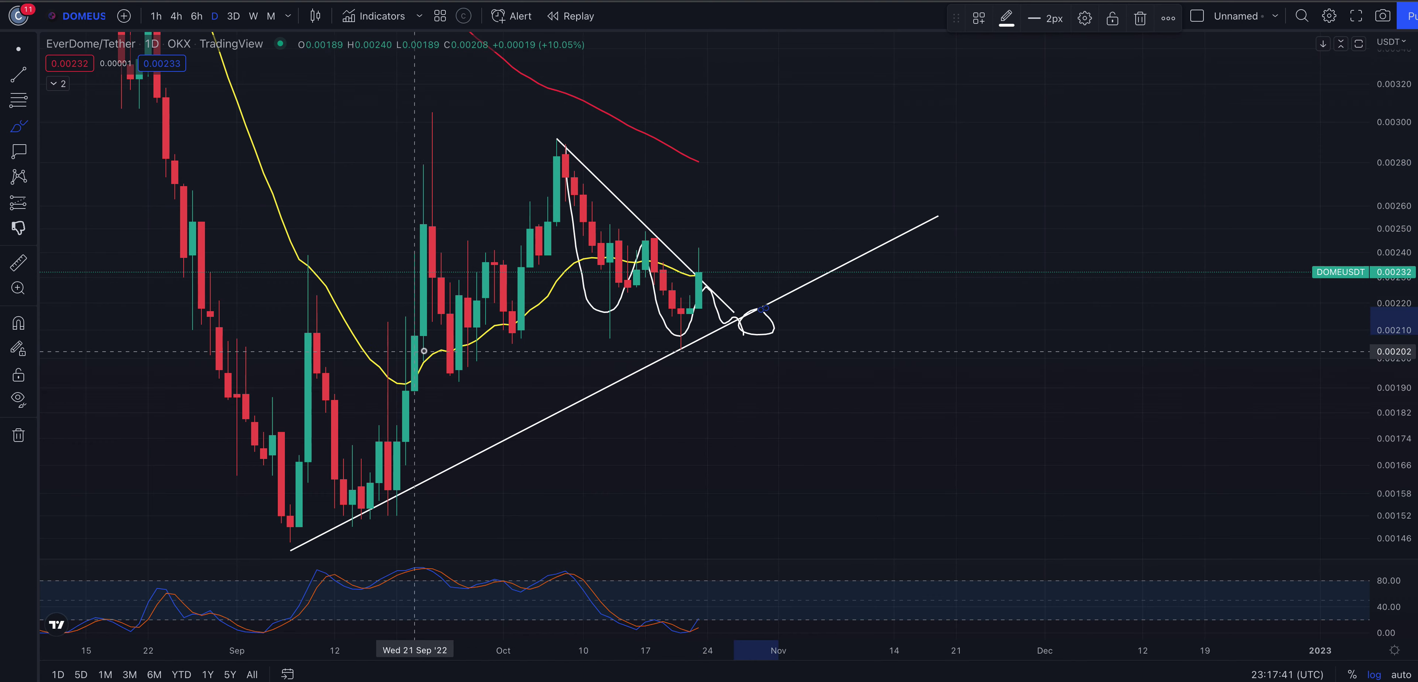
- Try a brushed support line at about 0.00203, and undo it along with the swing path and the circle at the trend line
left_click_drag(427, 349, 832, 349)
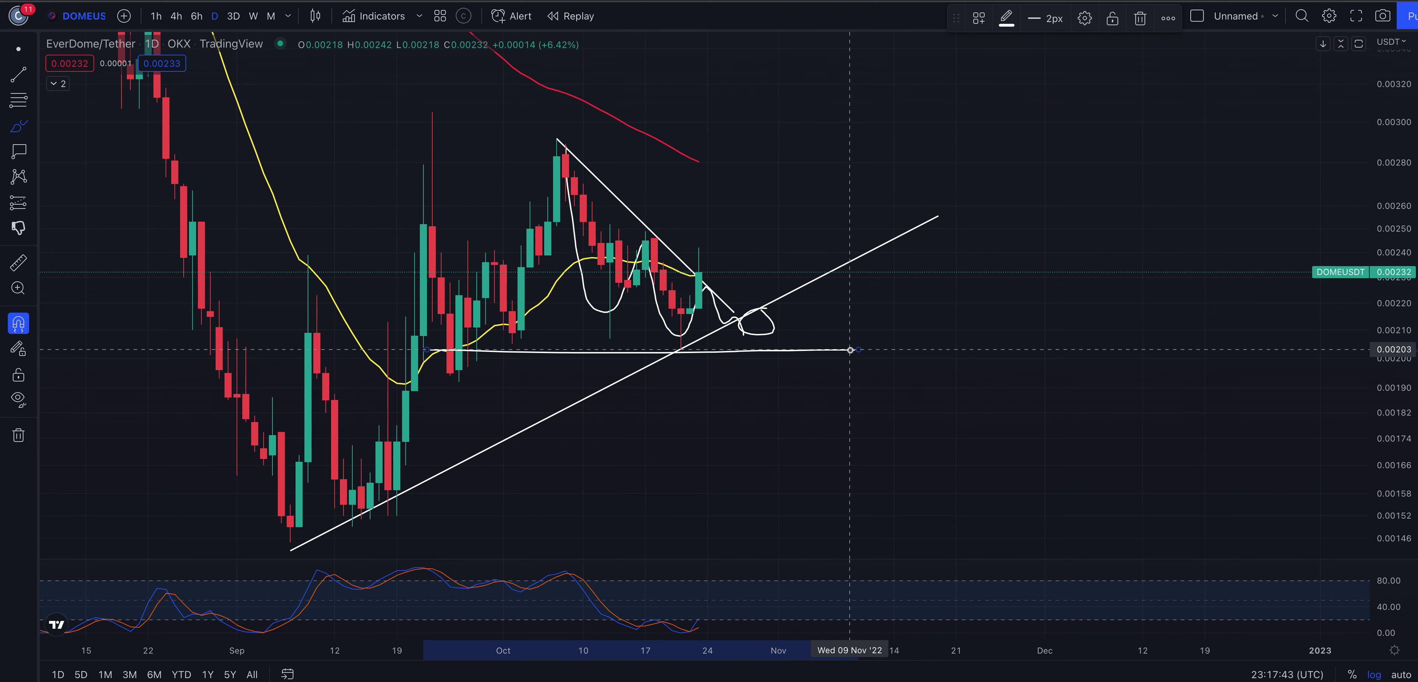
key("super+z")
key("super+z")
key("super+z")
- Circle the late-September lows, brush a support line at about 0.00190, and undo both strokes along with the descending line
left_click_drag(433, 382, 476, 360)
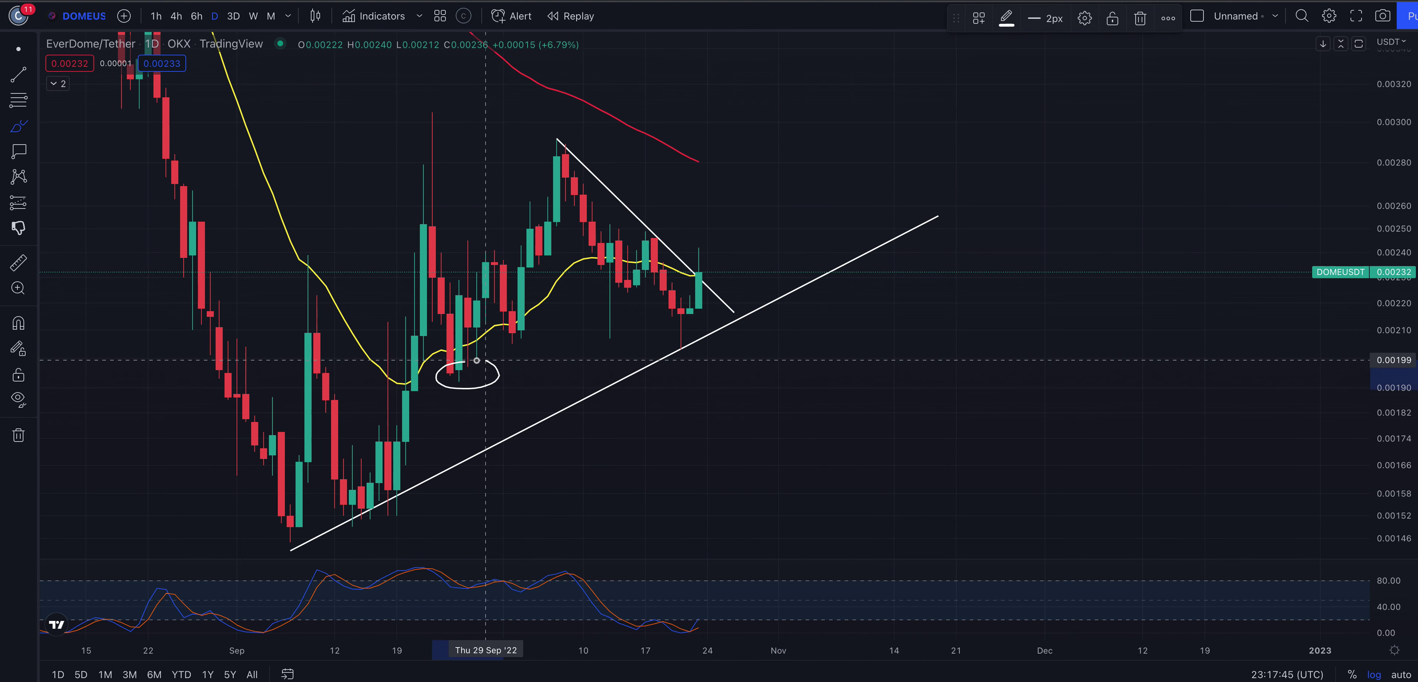
left_click_drag(399, 385, 850, 384)
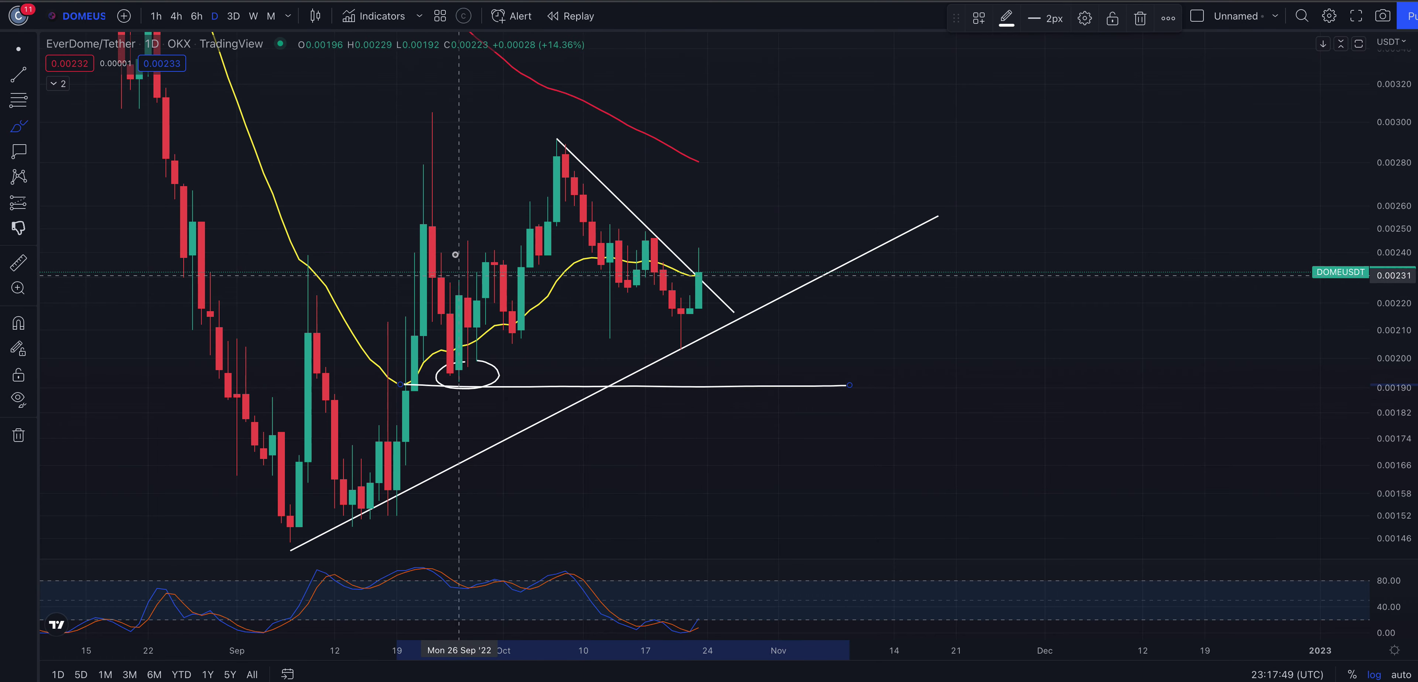
key("ctrl+z")
key("ctrl+z")
key("ctrl+z")
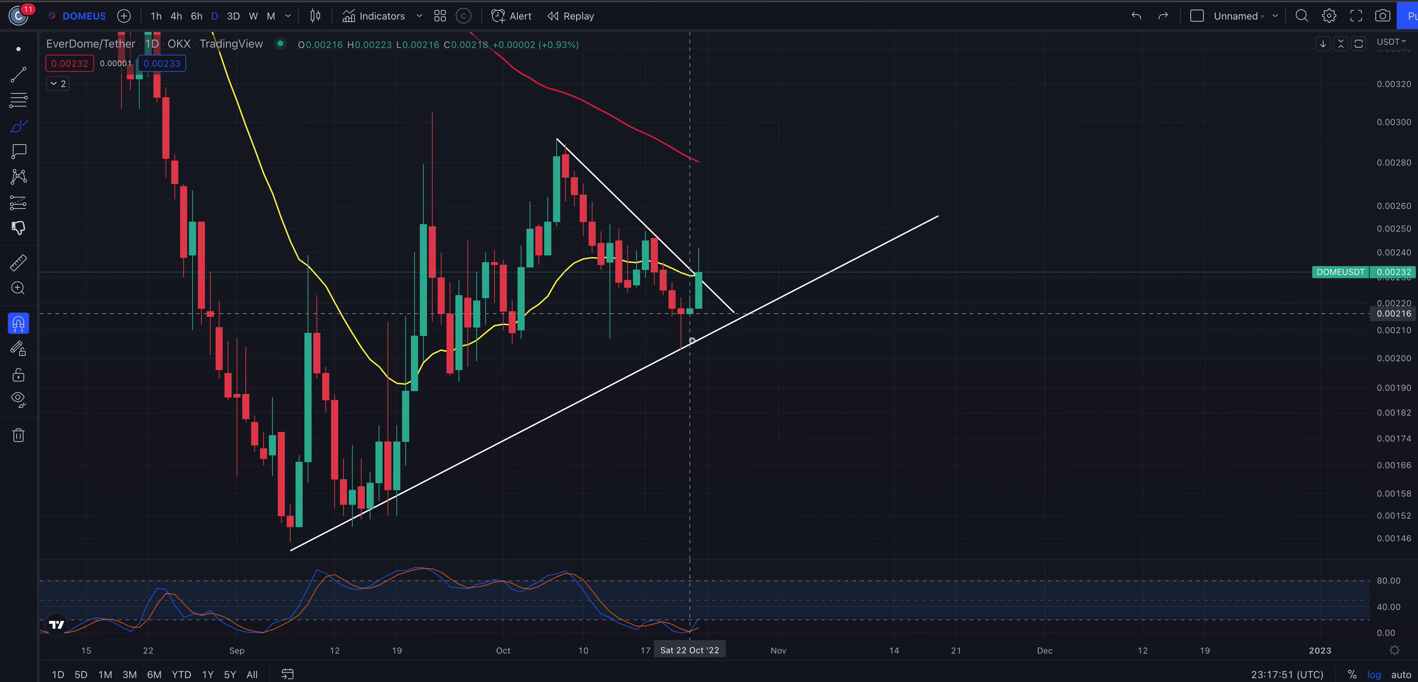
scroll(928, 351, "left", 10)
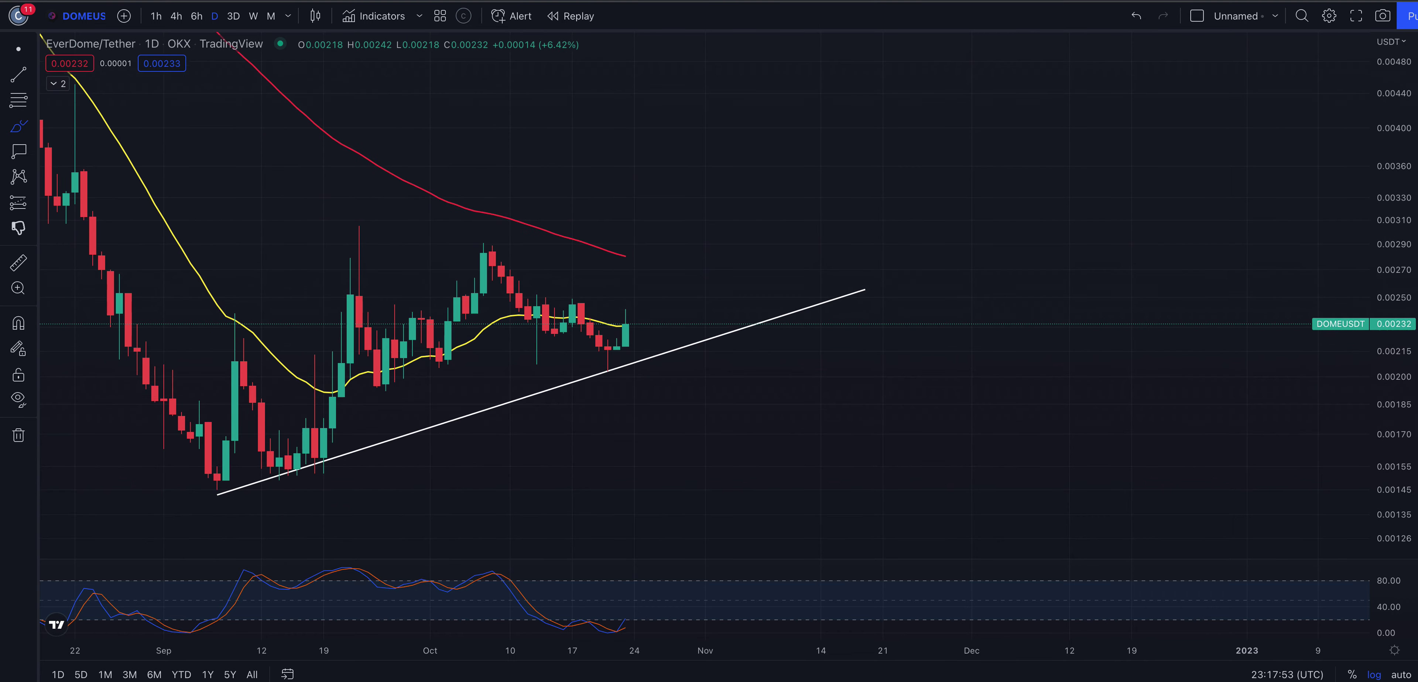
- Remove all drawings from the chart and draw a nearly horizontal trend line at about 0.00204 from 18 September to about 10 November
right_click(935, 361)
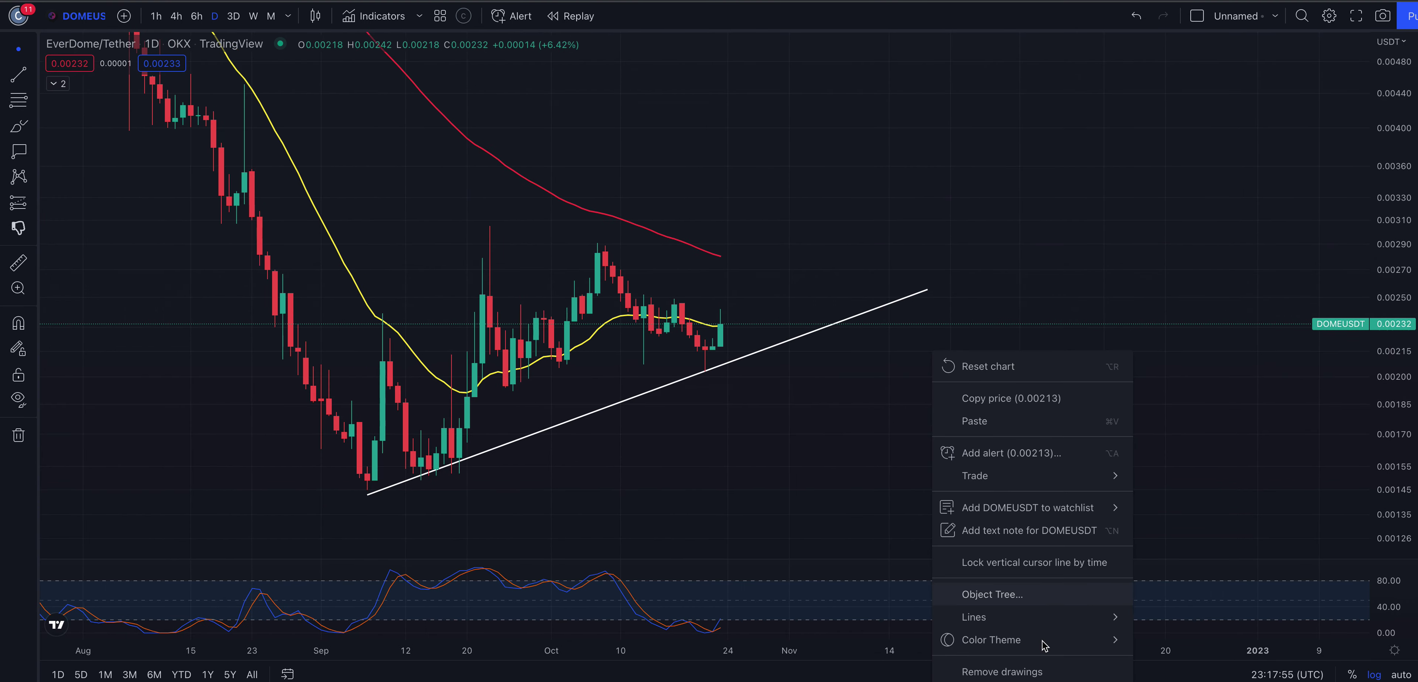
left_click(991, 672)
left_click(13, 83)
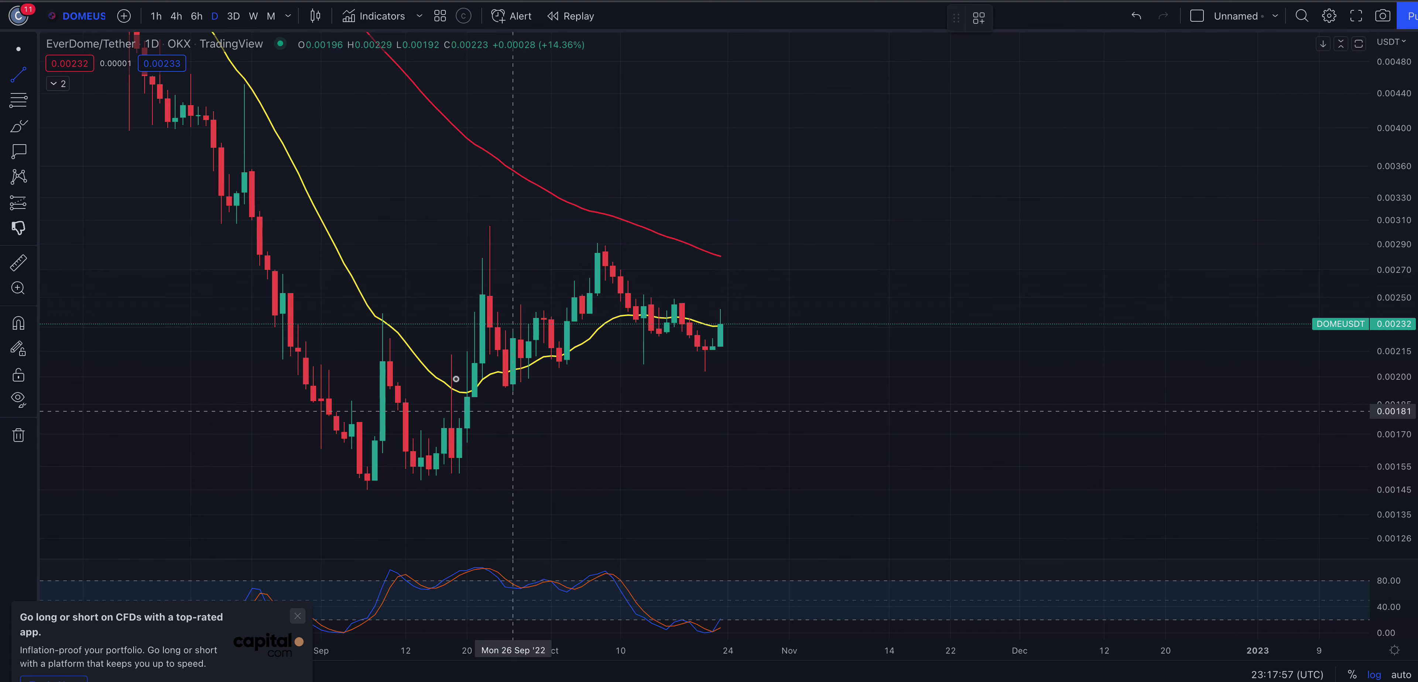
left_click(451, 367)
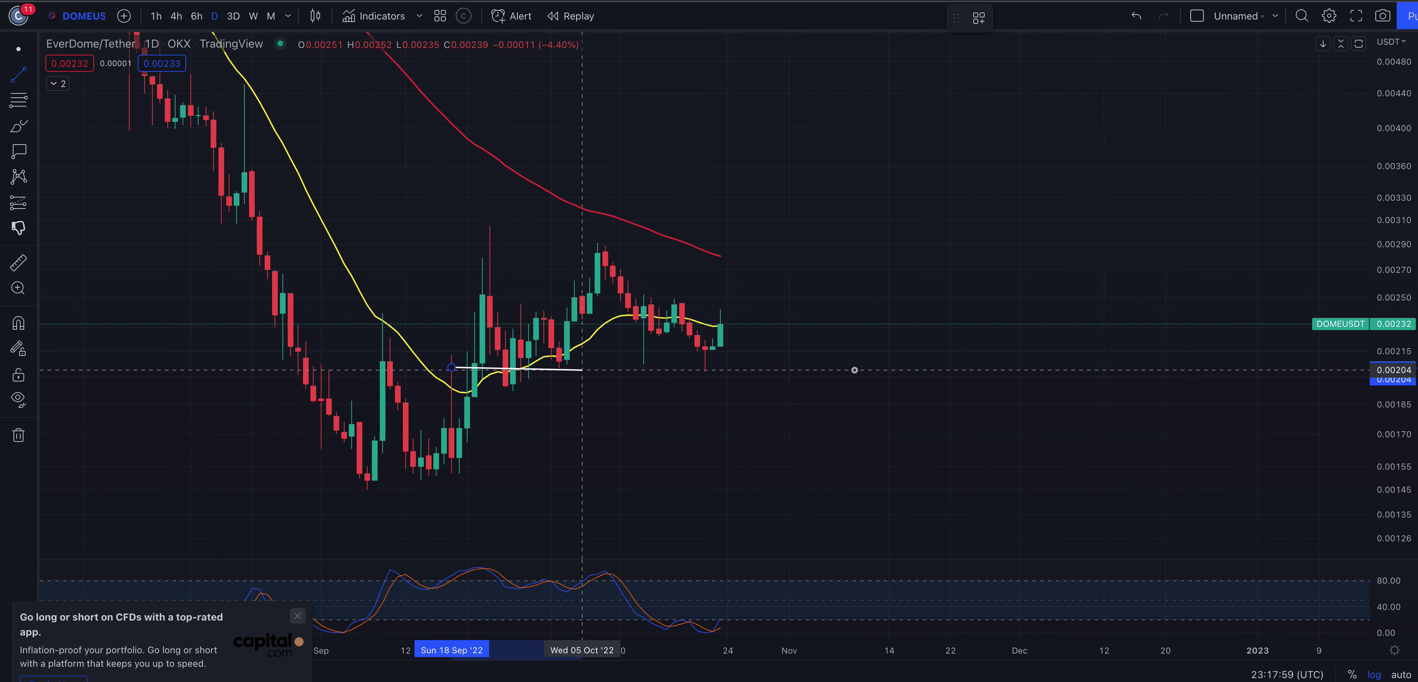
left_click(858, 364)
left_click(850, 401)
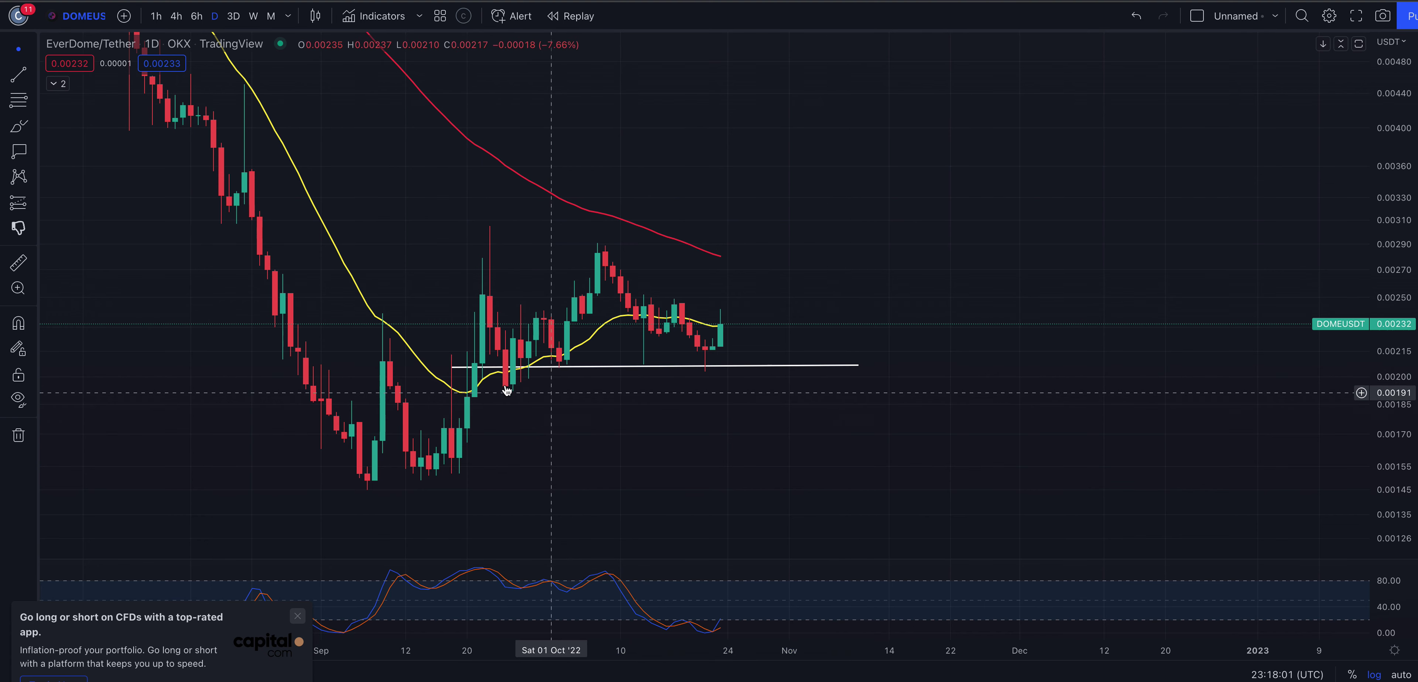
- Brush three arcs over the late-September, early-October and mid-October peaks to outline a head and shoulders above the support line
mouse_move(460, 350)
left_mouse_down()
mouse_move(516, 309)
mouse_move(563, 337)
left_mouse_up()
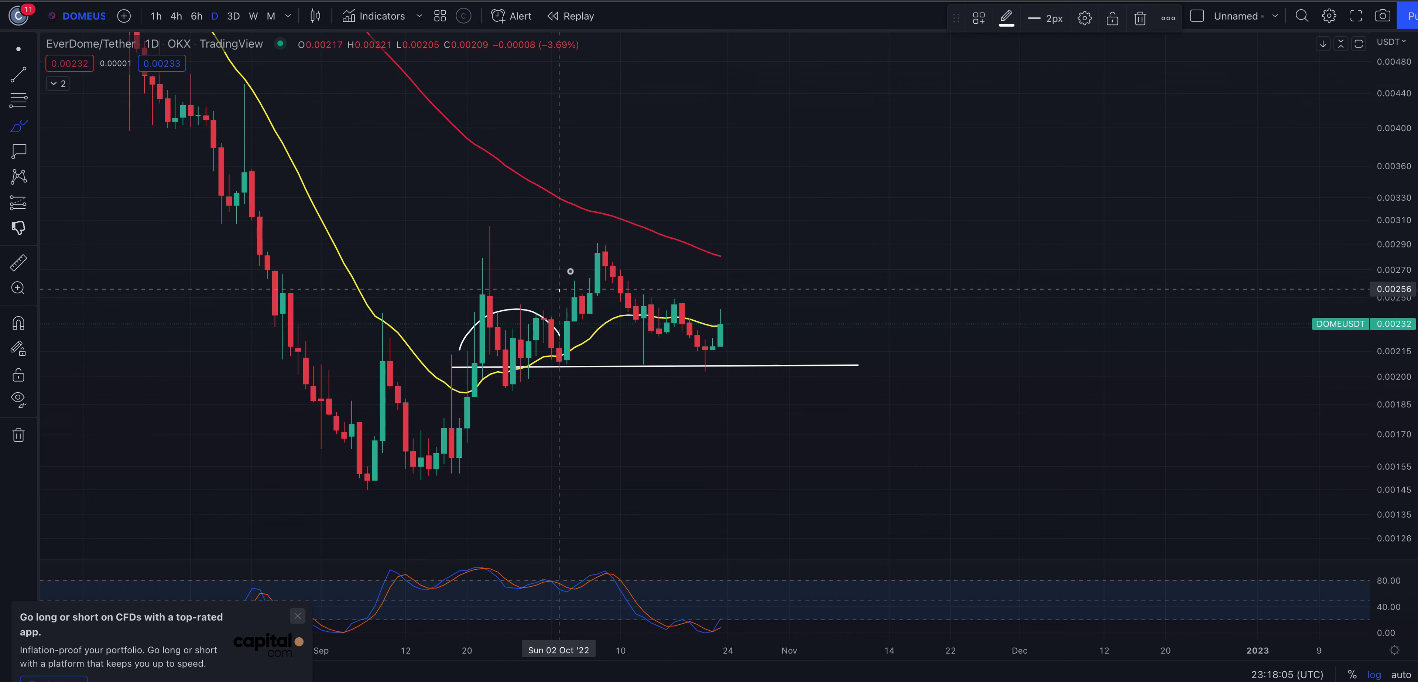
mouse_move(559, 289)
left_mouse_down()
mouse_move(606, 252)
mouse_move(651, 277)
left_mouse_up()
left_click_drag(640, 337, 683, 301)
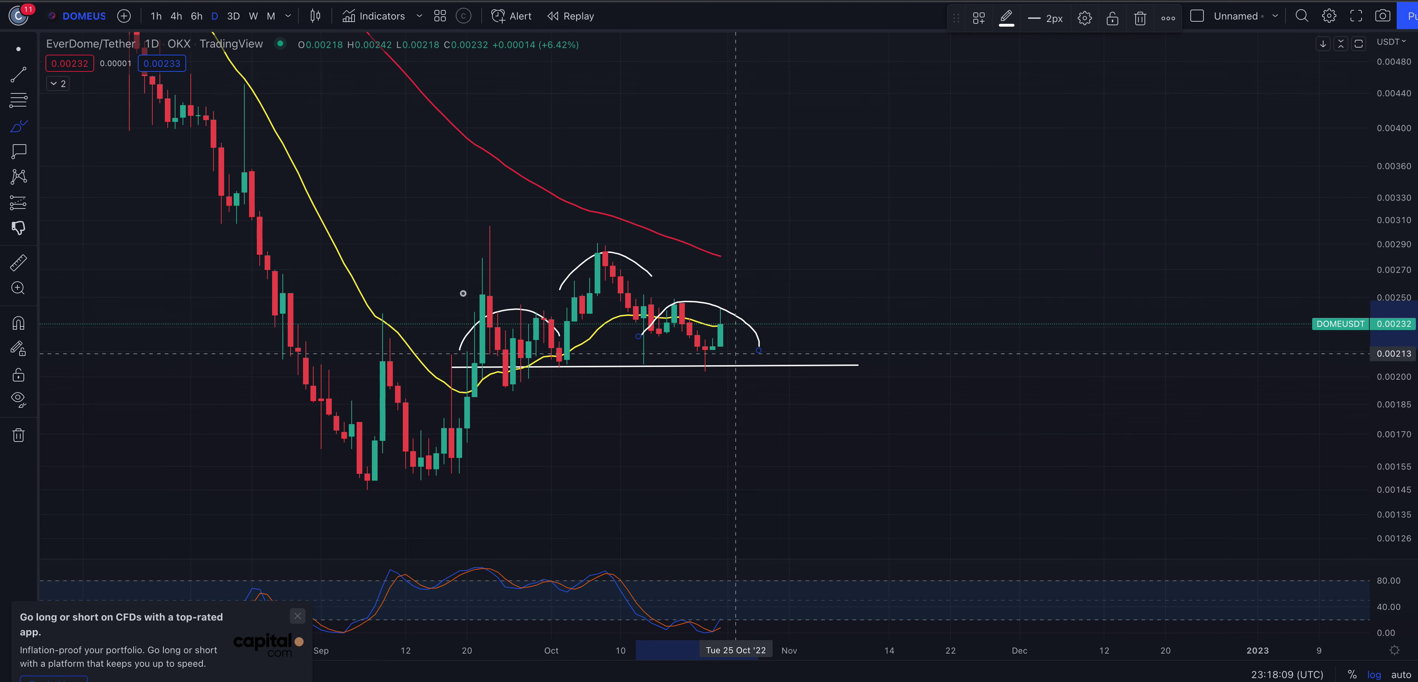
- Circle the mid-October wick at the support line, undo the circle, and label the line with a price note at 0.00206
mouse_move(642, 354)
left_mouse_down()
mouse_move(630, 369)
mouse_move(658, 359)
left_mouse_up()
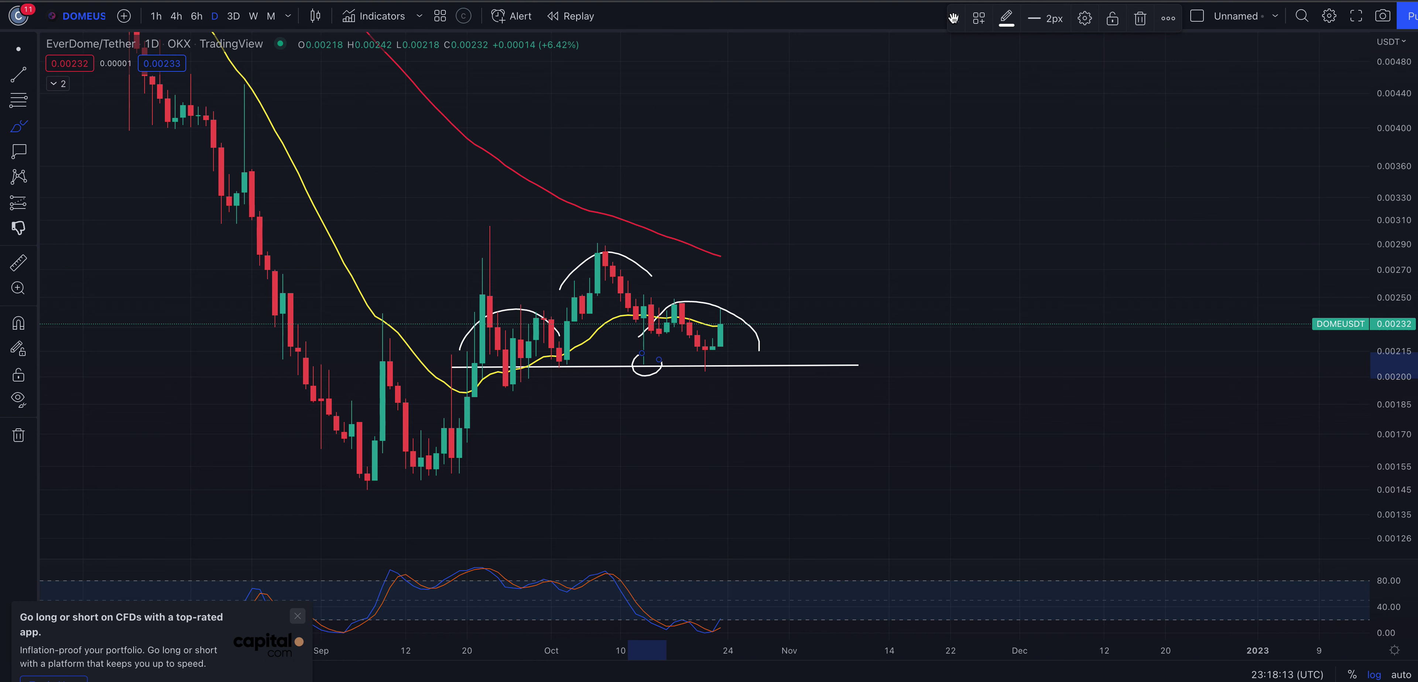
left_click(1135, 20)
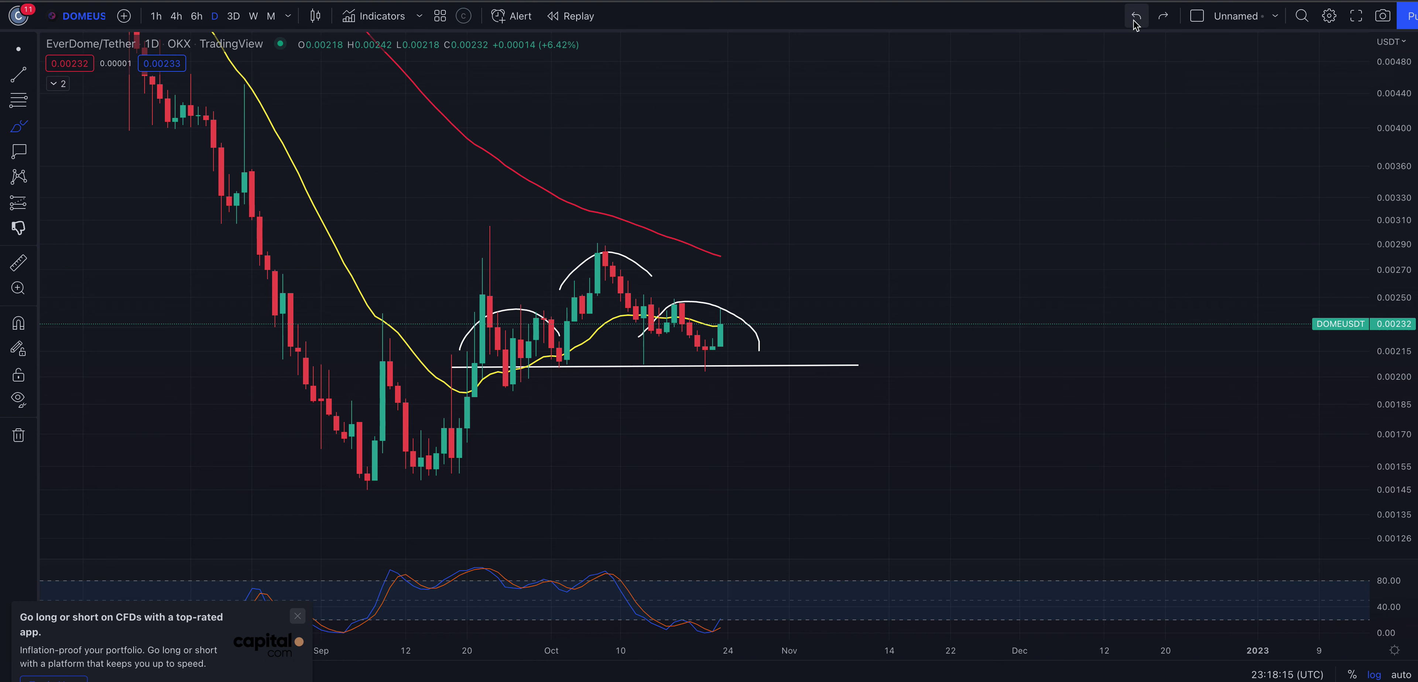
left_click(813, 366)
left_click(956, 417)
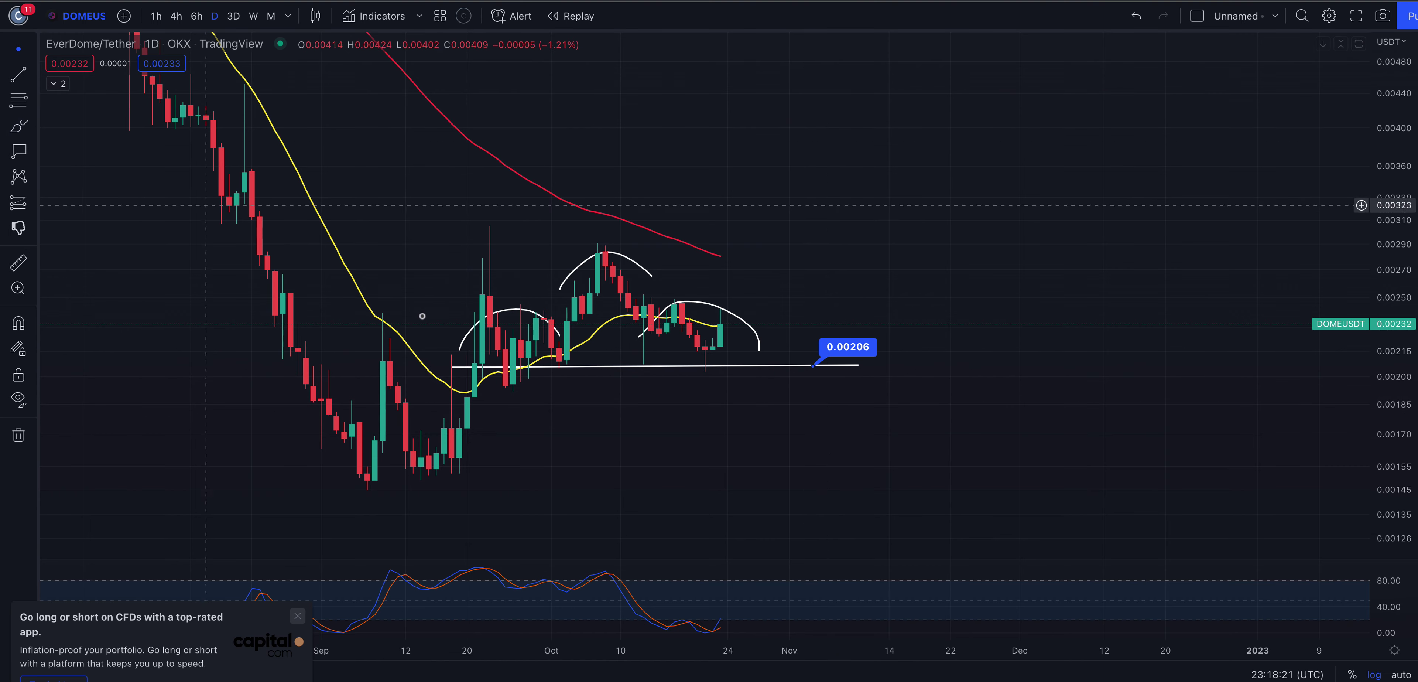
- Brush a swing path through the three peaks that breaks below the support line to about 0.00180 in early November, ending in an arrowhead
left_click(18, 126)
mouse_move(470, 358)
left_mouse_down()
mouse_move(481, 330)
mouse_move(554, 325)
mouse_move(628, 346)
mouse_move(680, 314)
mouse_move(736, 336)
left_mouse_up()
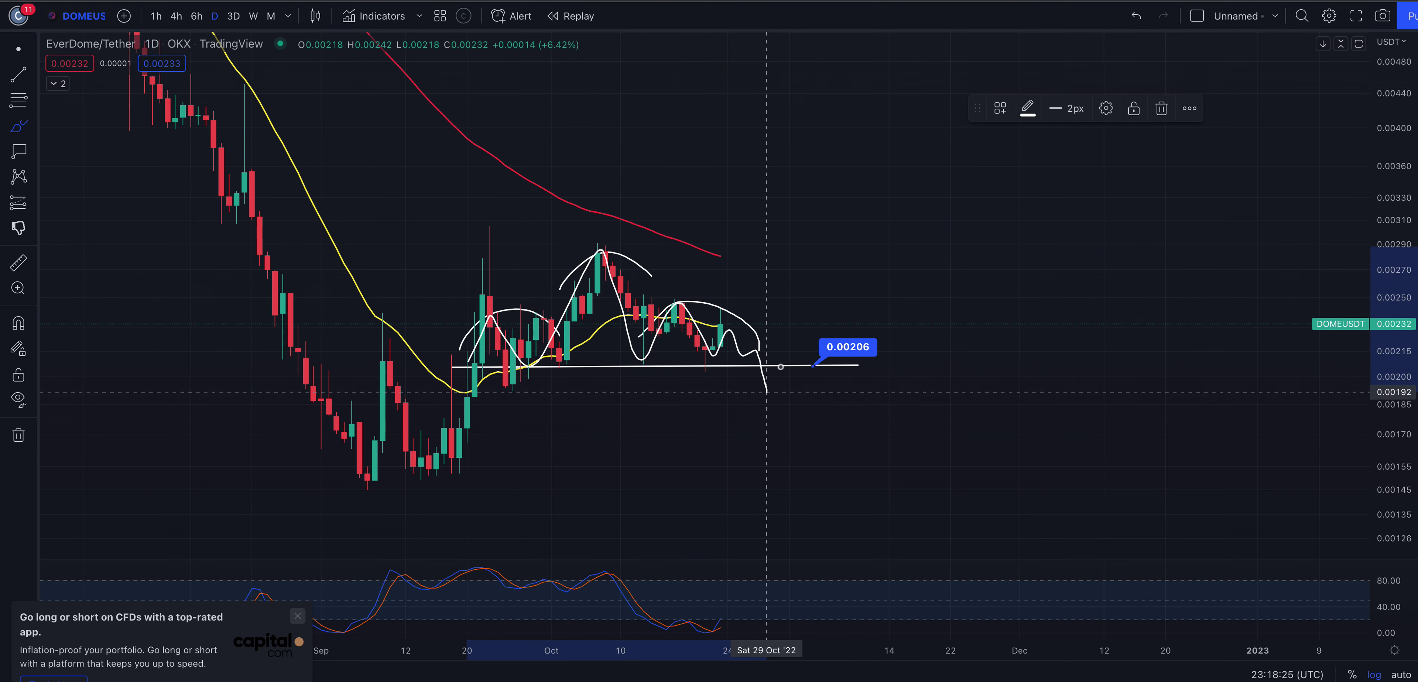
left_click_drag(767, 391, 782, 362)
left_click_drag(792, 422, 782, 406)
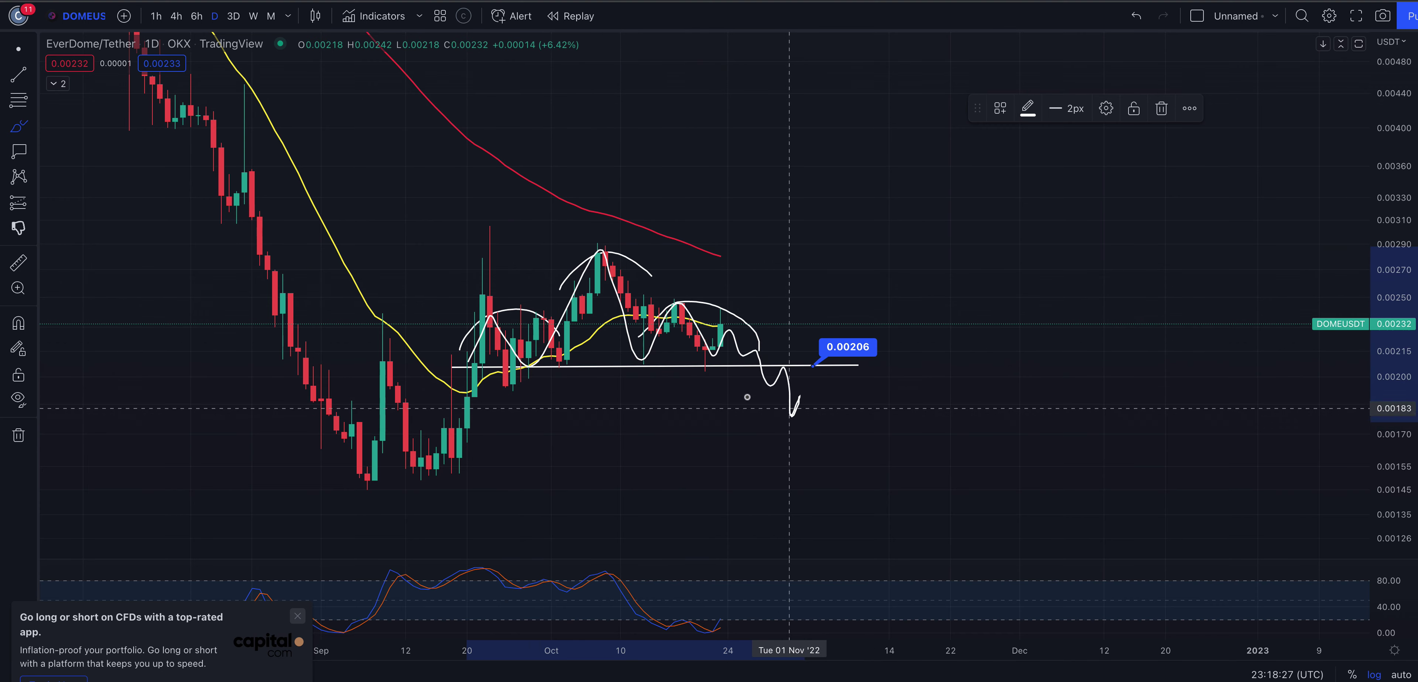
scroll(470, 472, "down", 5)
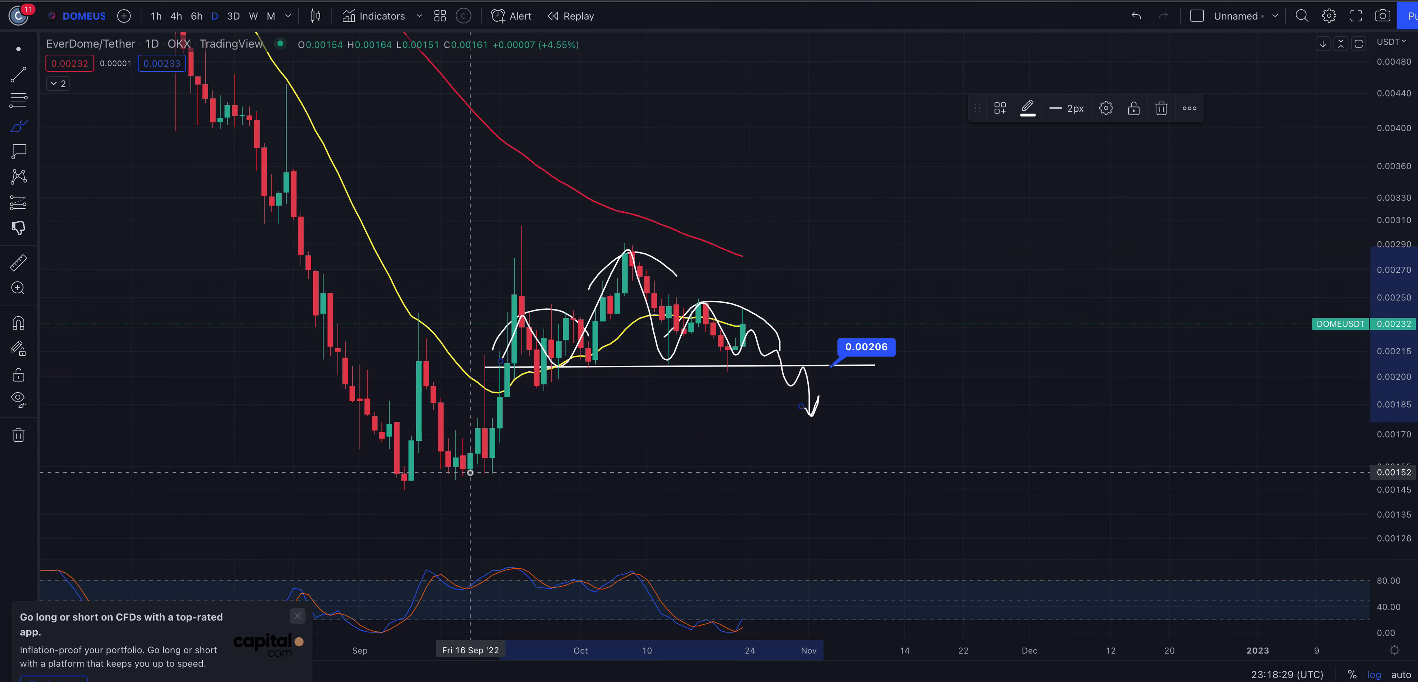
- Undo the swing path, price note, three arcs and horizontal support line until the chart has no drawings
key("ctrl+z")
key("ctrl+z")
key("ctrl+z")
key("ctrl+z")
key("ctrl+z")
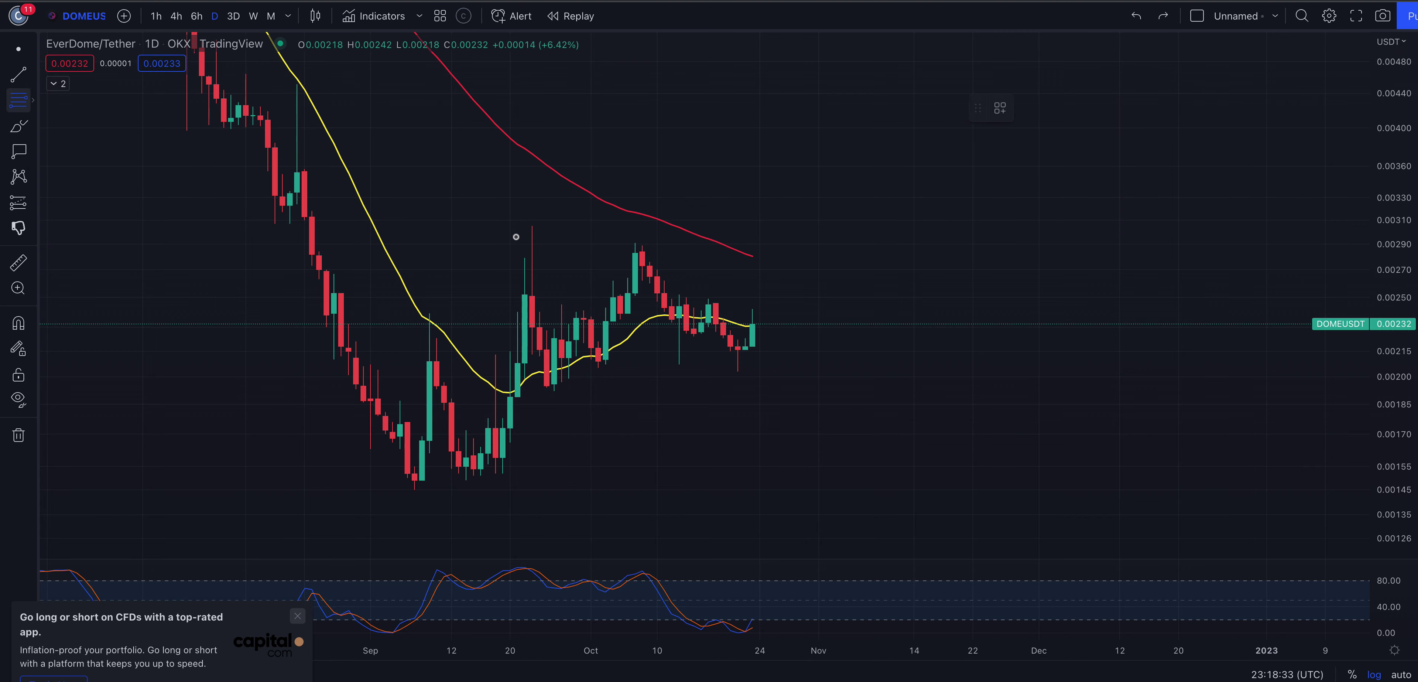
- Draw a Fibonacci retracement from 0.00305 on 5 September to 0.00145 on 2 November and circle its 0.5 level with the brush
left_click(401, 226)
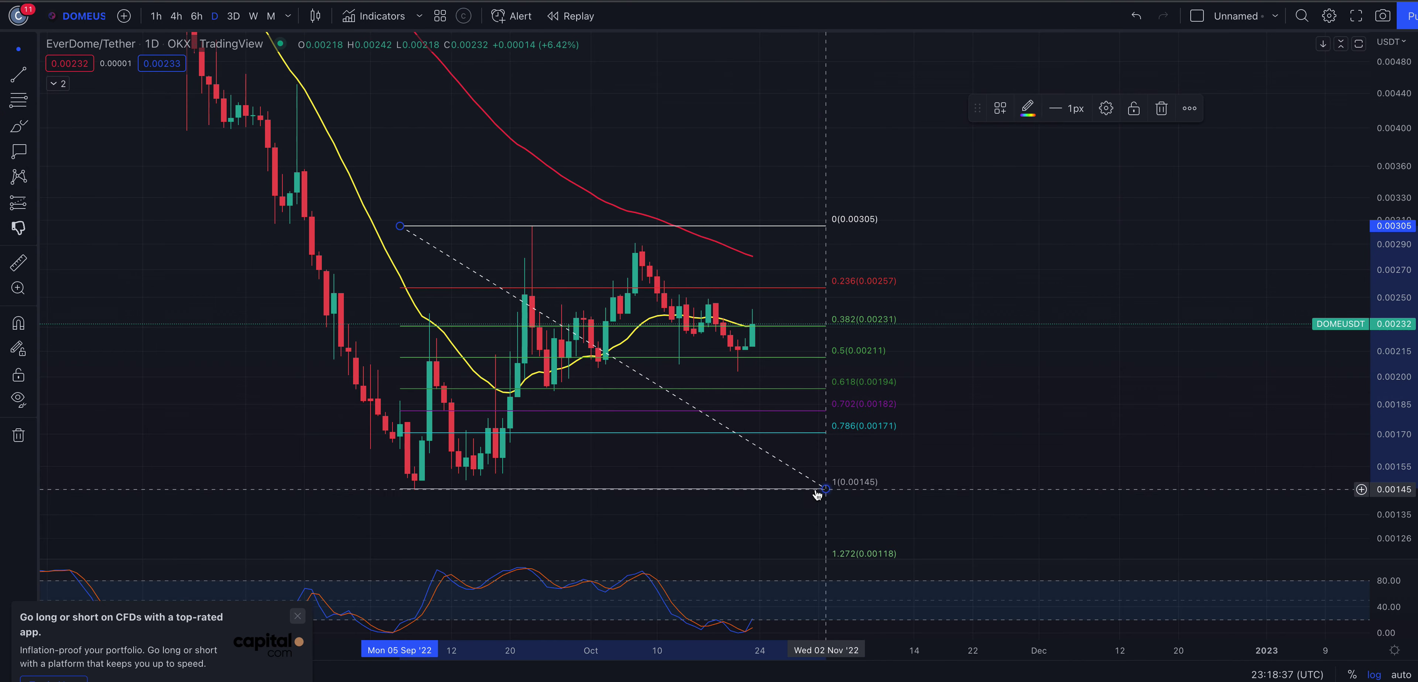
left_click(825, 488)
left_click(19, 129)
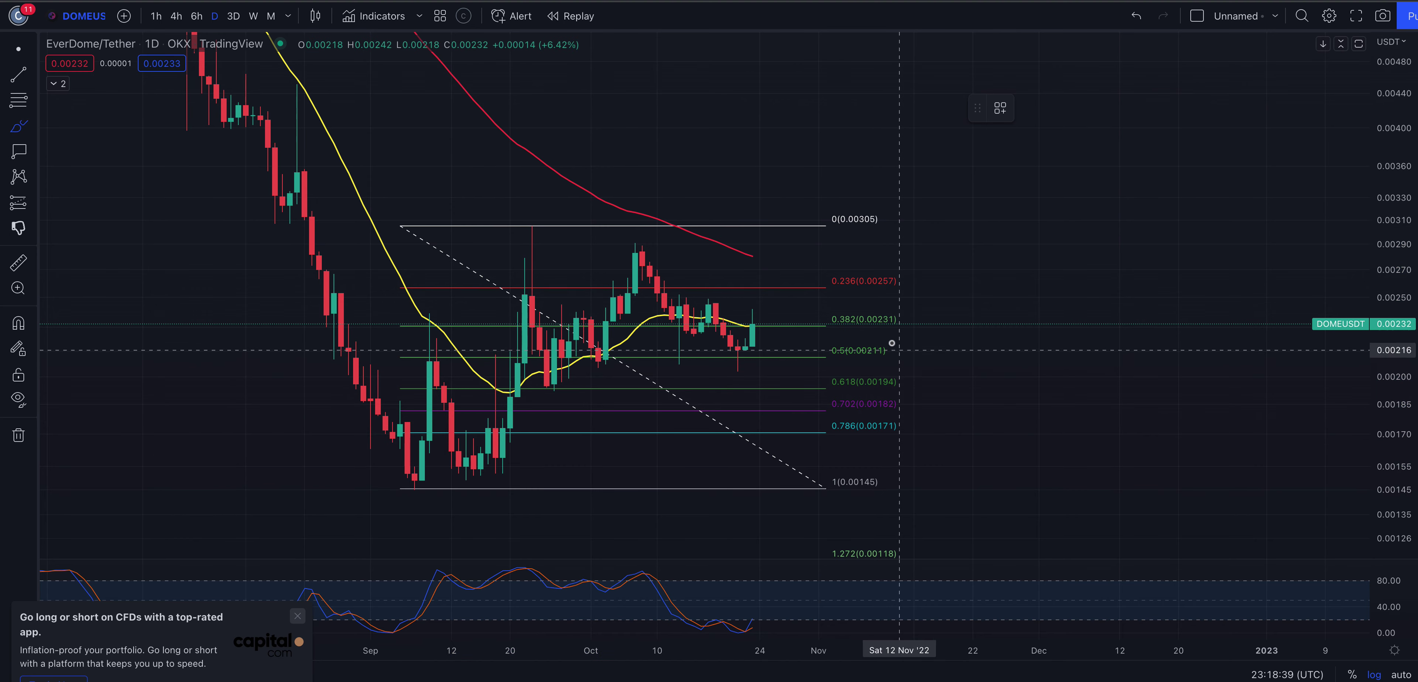
left_click_drag(897, 343, 877, 350)
- Brush a head and shoulders with three arcs, a neckline along the 0.5 level and a breakdown path to about 0.00181 on 31 October
left_click_drag(498, 333, 584, 331)
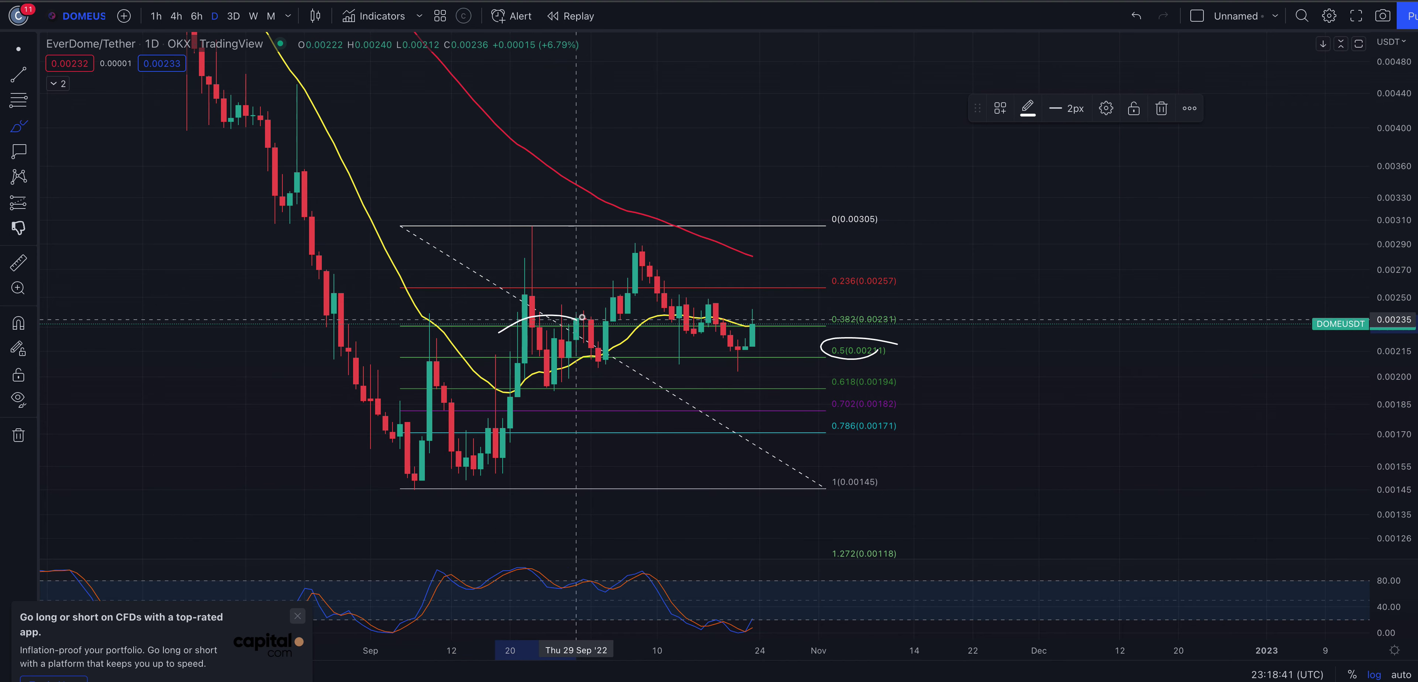
left_click_drag(594, 271, 746, 300)
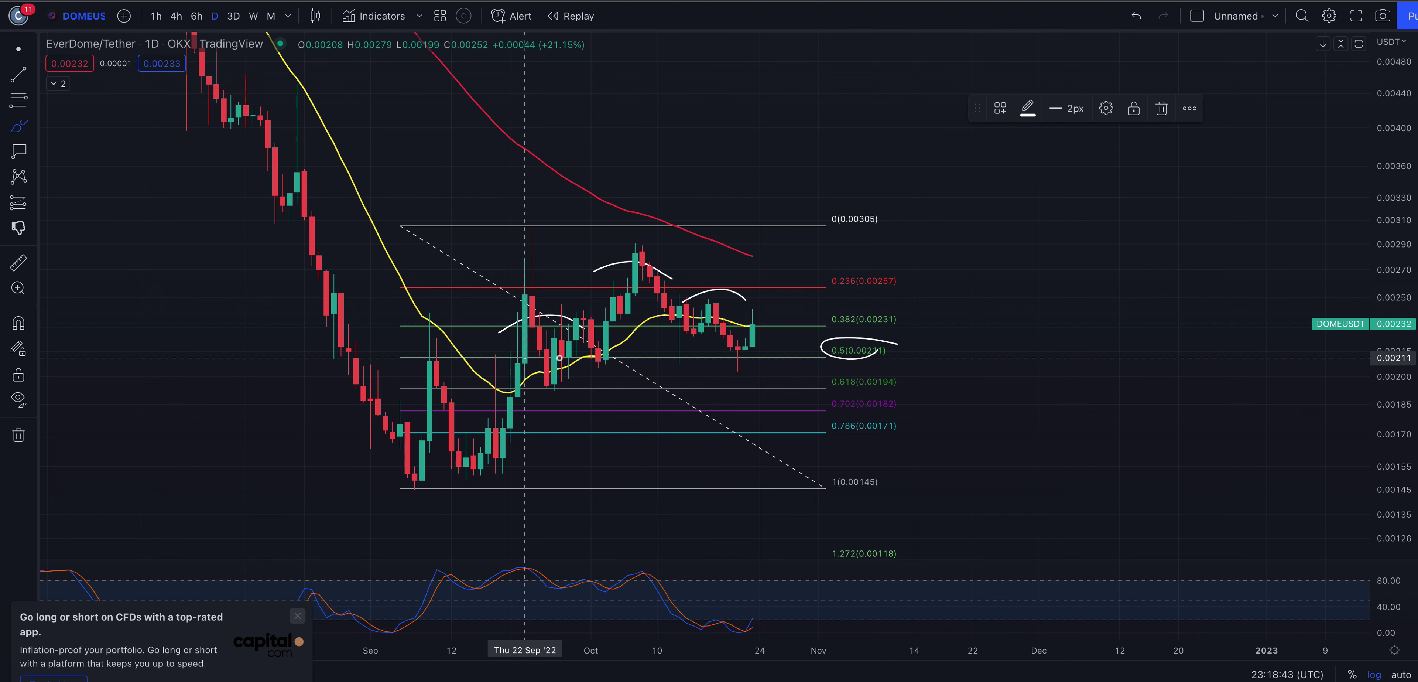
left_click_drag(523, 359, 827, 359)
mouse_move(755, 313)
left_mouse_down()
mouse_move(758, 355)
mouse_move(812, 417)
left_mouse_up()
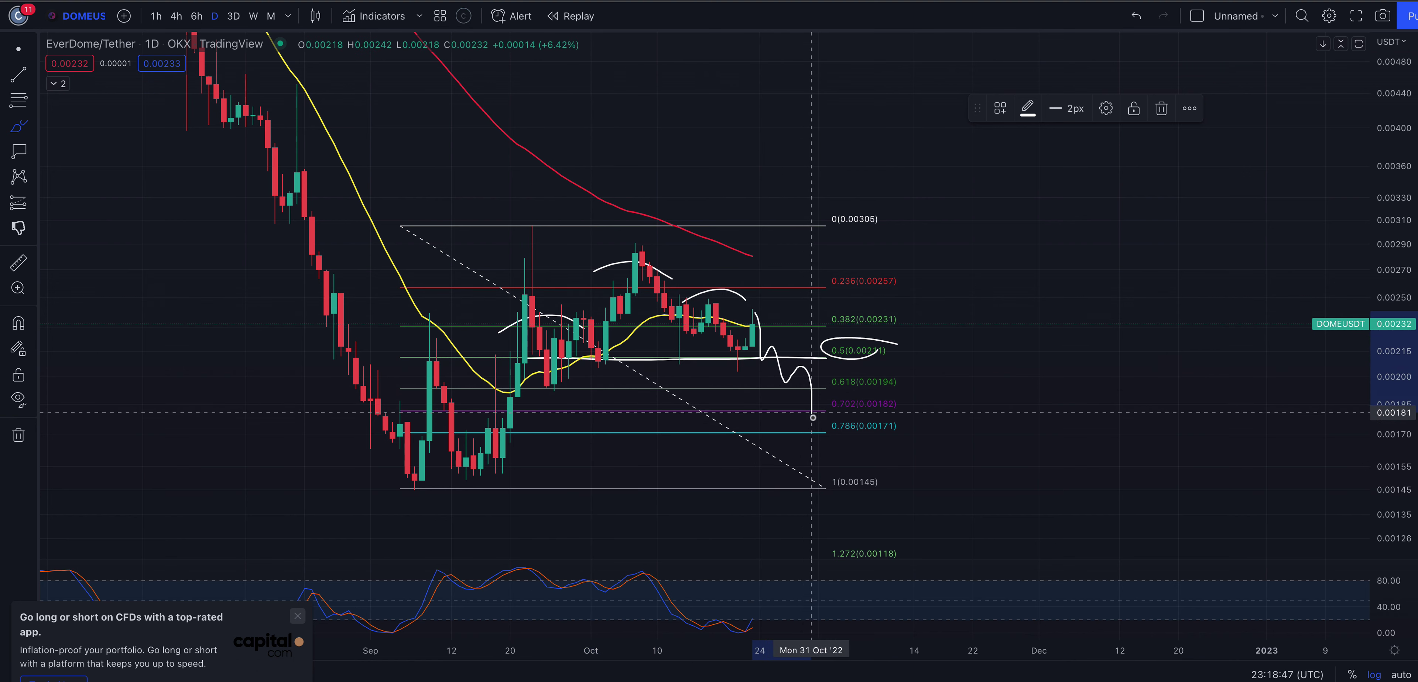
- Circle the 0.702 and 0.786 levels, and try a curve below them and an oval around the September lows, undoing the last two strokes
mouse_move(919, 397)
left_mouse_down()
mouse_move(814, 401)
mouse_move(907, 437)
left_mouse_up()
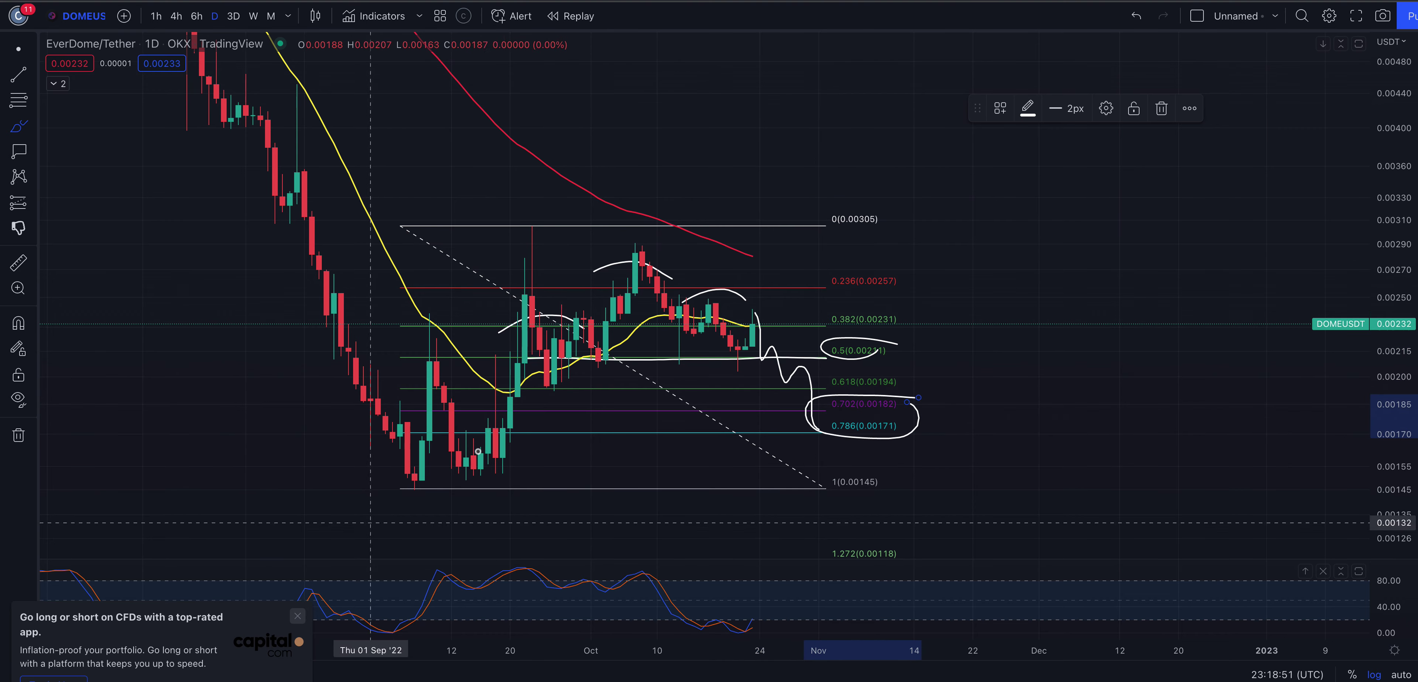
mouse_move(784, 439)
left_mouse_down()
mouse_move(869, 471)
mouse_move(936, 444)
left_mouse_up()
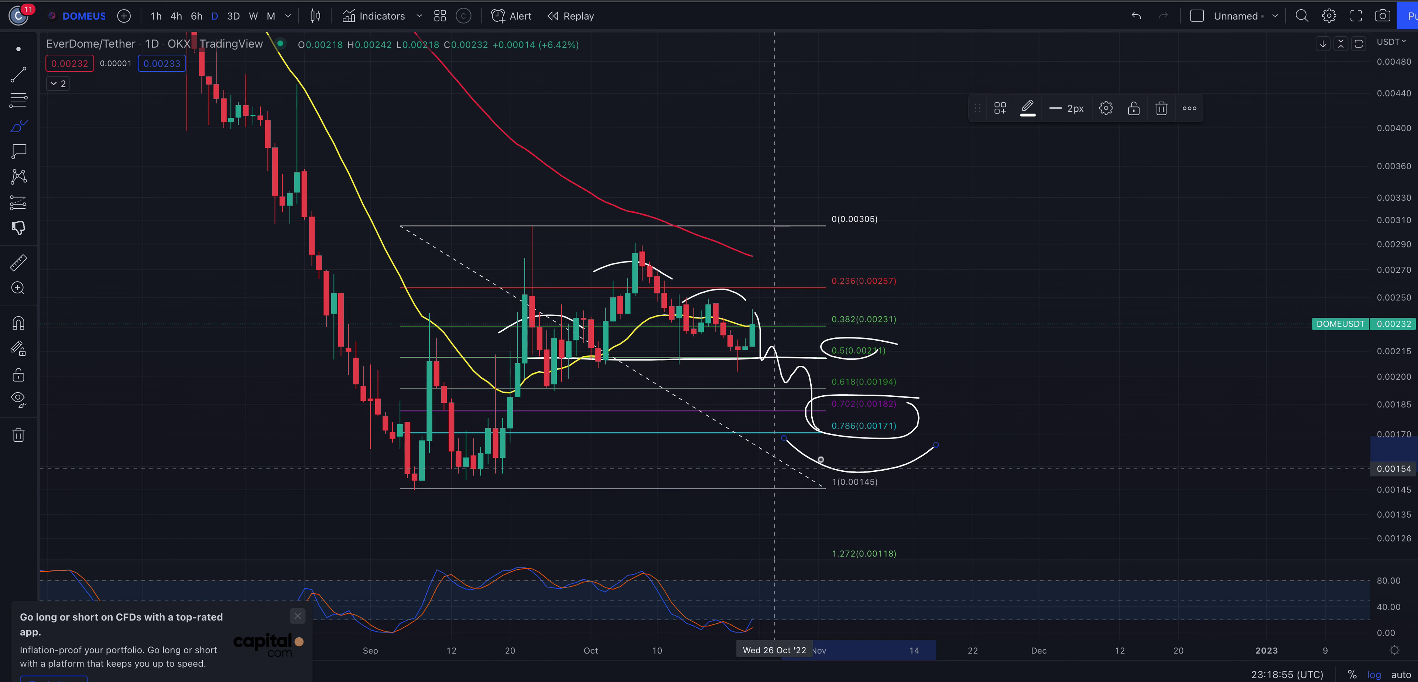
mouse_move(505, 463)
left_mouse_down()
mouse_move(402, 469)
mouse_move(493, 467)
left_mouse_up()
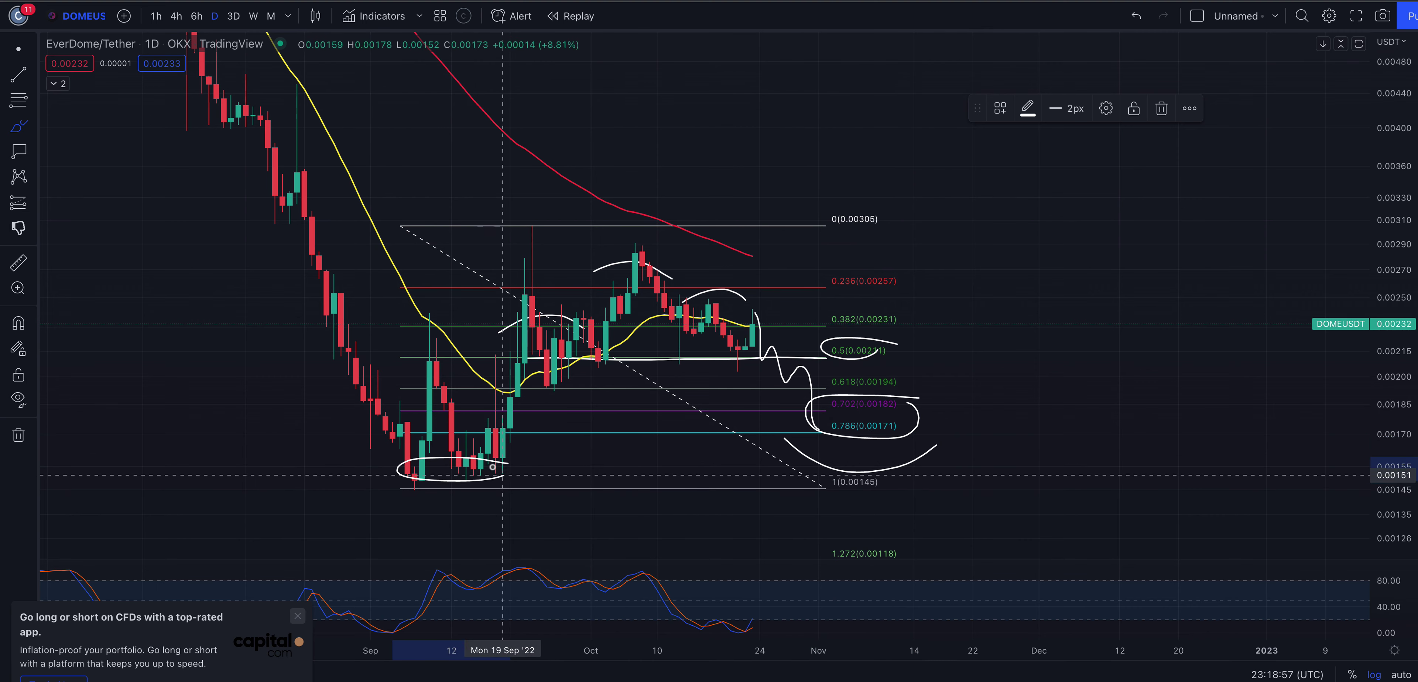
key("ctrl+z")
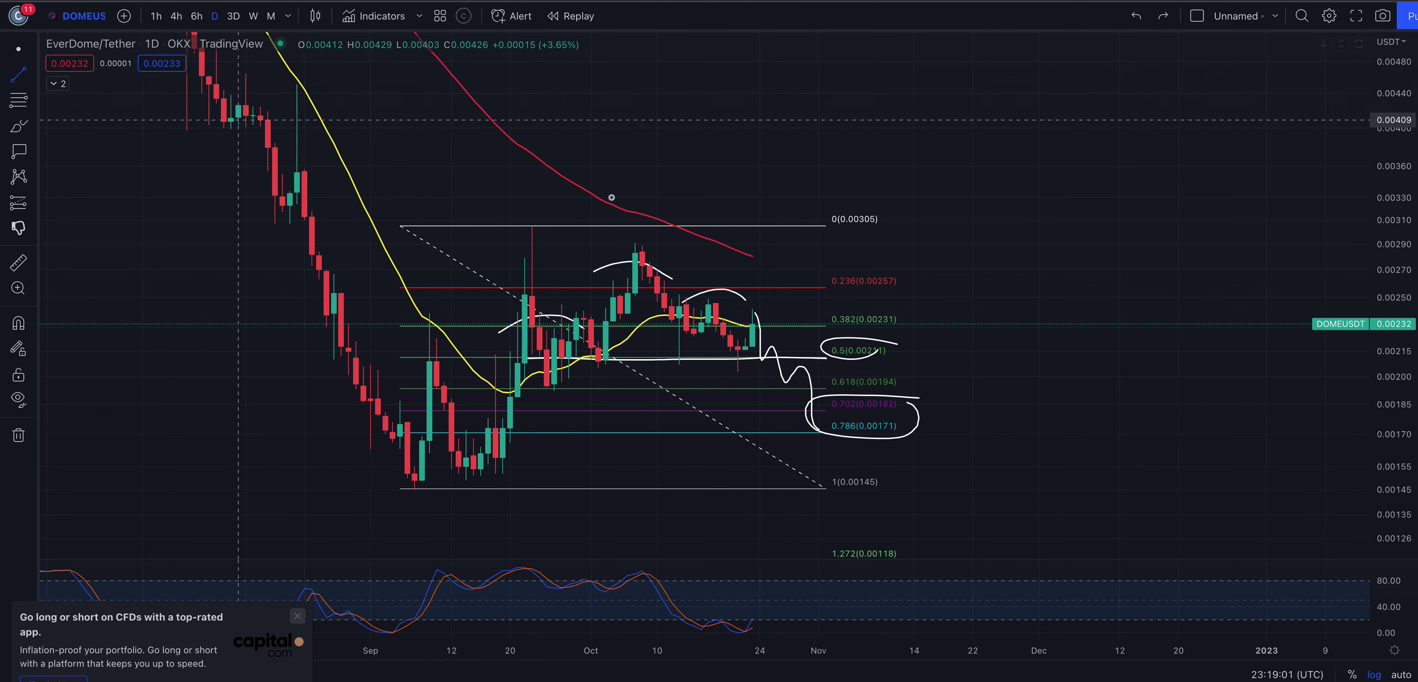
- Project the head's height below the neckline with a vertical line, and undo it along with the breakdown path, neckline, level circle and right-shoulder arc
mouse_move(643, 255)
left_mouse_down()
mouse_move(649, 424)
mouse_move(751, 427)
mouse_move(759, 445)
left_mouse_up()
left_click(865, 490)
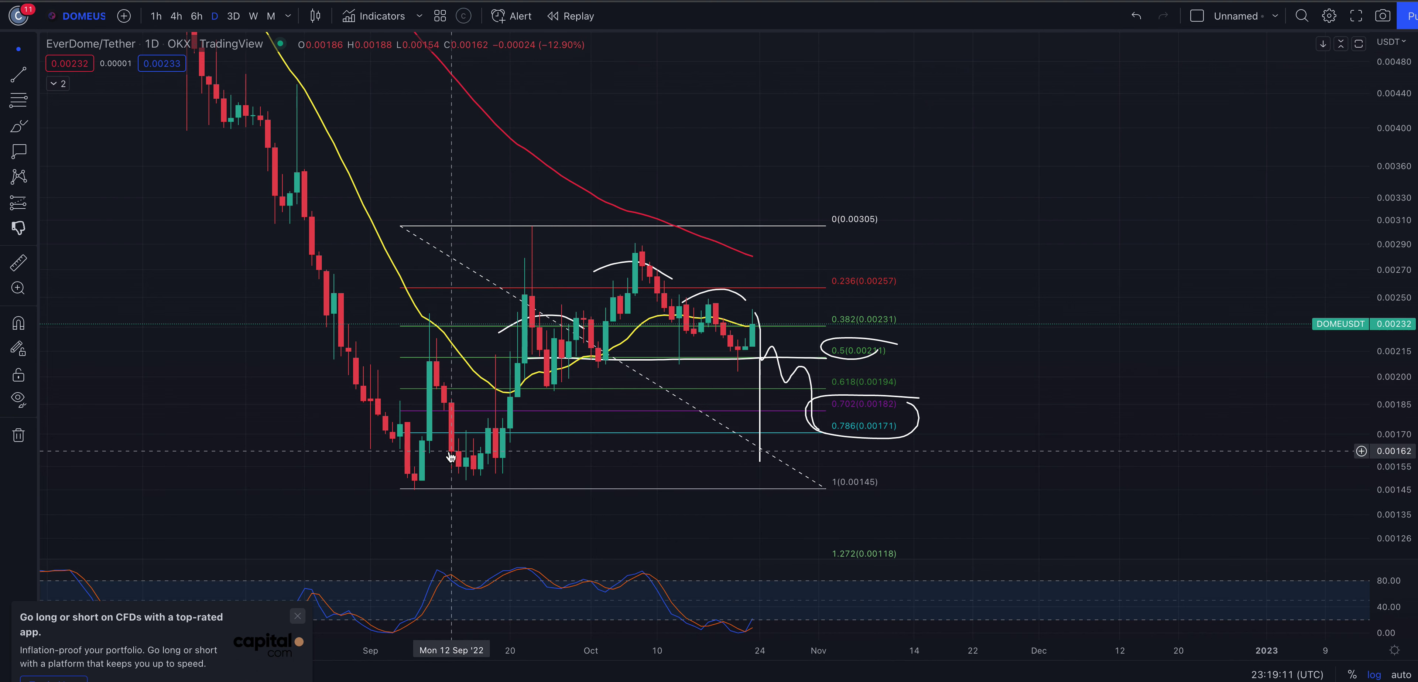
key("ctrl+z")
key("ctrl+z")
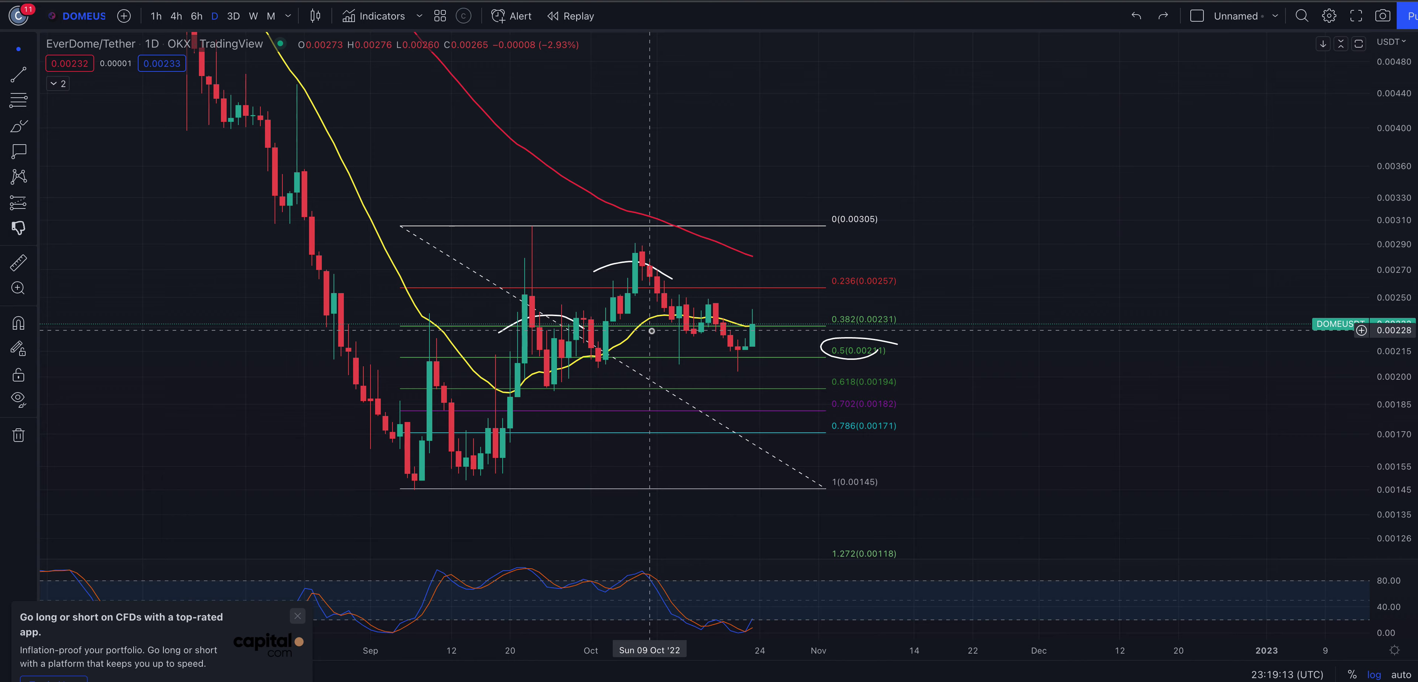
- Brush a path arching over the September and October peaks and falling to the 0.786 level, and circle that level
mouse_move(541, 302)
left_mouse_down()
mouse_move(608, 259)
mouse_move(595, 316)
mouse_move(575, 322)
mouse_move(660, 274)
mouse_move(735, 311)
mouse_move(738, 380)
mouse_move(776, 374)
mouse_move(845, 443)
mouse_move(946, 441)
left_mouse_up()
left_click(20, 132)
left_click(80, 128)
mouse_move(849, 467)
left_mouse_down()
mouse_move(961, 456)
mouse_move(947, 439)
left_mouse_up()
- Brush curves beneath the September lows and the 0.786 level, a rising path from the lows, and a line along the 0 level
left_click_drag(384, 509, 553, 514)
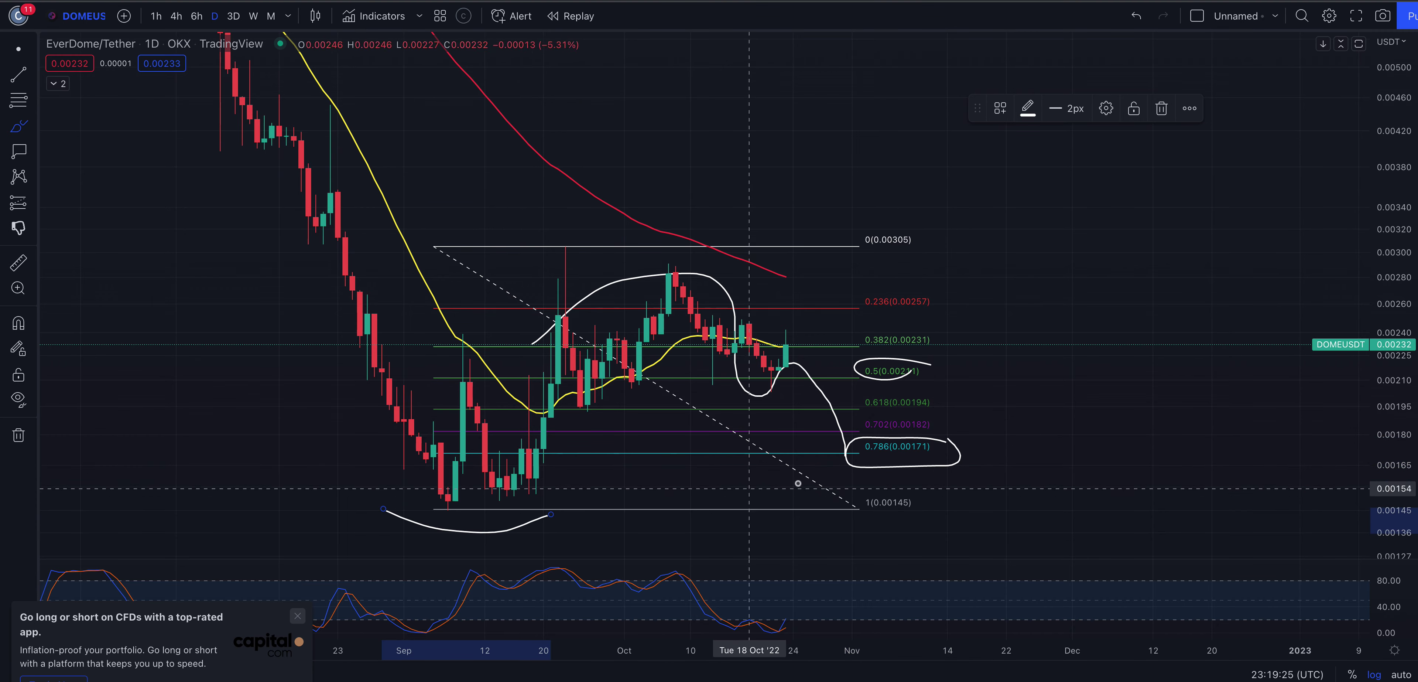
left_click_drag(810, 456, 977, 466)
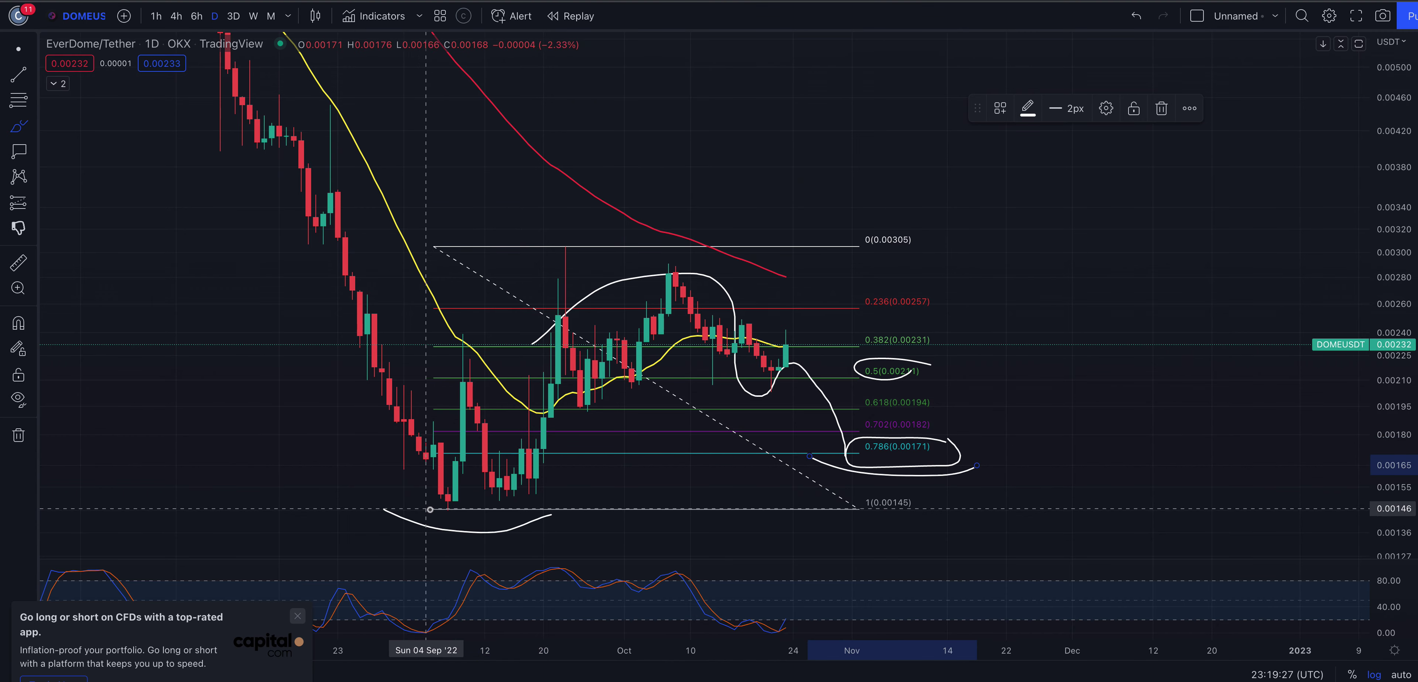
mouse_move(435, 505)
left_mouse_down()
mouse_move(647, 257)
mouse_move(763, 394)
mouse_move(808, 344)
mouse_move(898, 474)
mouse_move(992, 264)
left_mouse_up()
left_click_drag(369, 226, 984, 243)
- Undo the brushed curves, paths and arcs back to the Fibonacci retracement with its circled 0.5 level
key("ctrl+z")
key("ctrl+z")
key("ctrl+z")
key("ctrl+z")
key("ctrl+z")
key("ctrl+z")
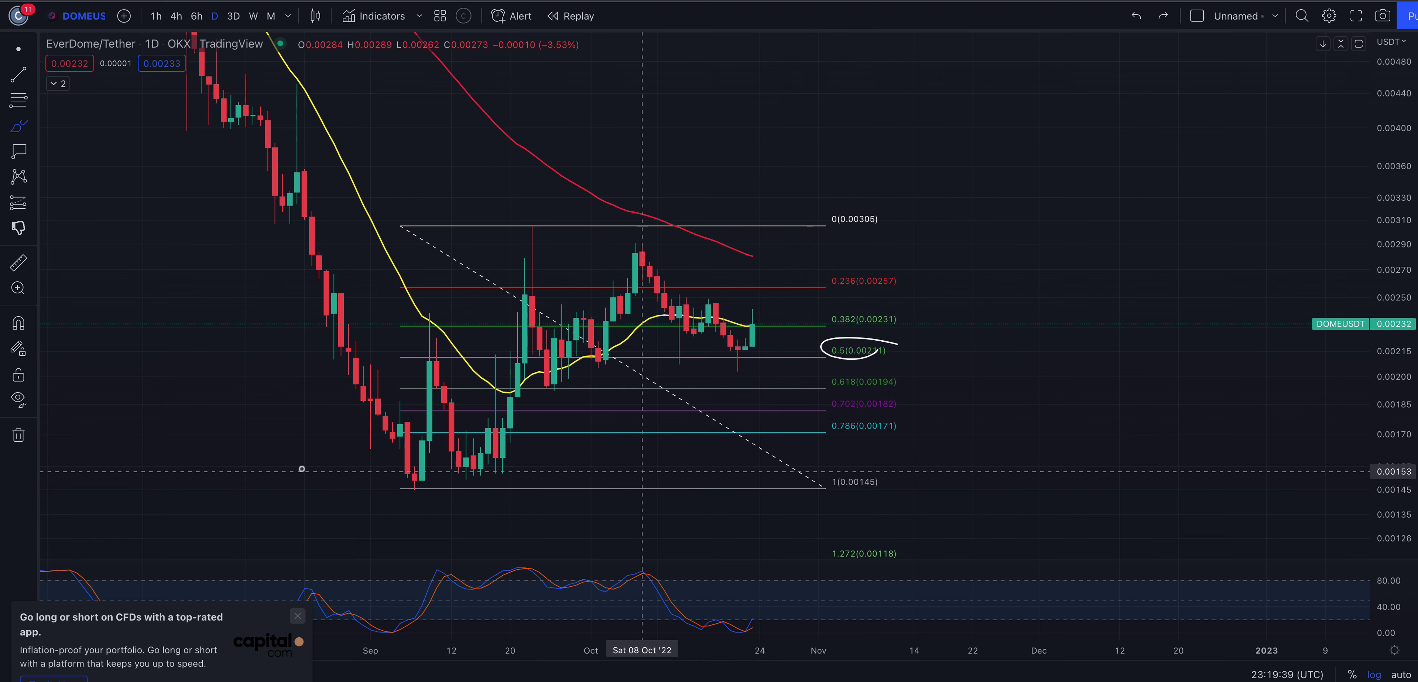
- Circle the September low and brush a falling zigzag path that breaks a horizontal line at about 0.00145 in December, circling the break
left_click_drag(406, 473, 423, 469)
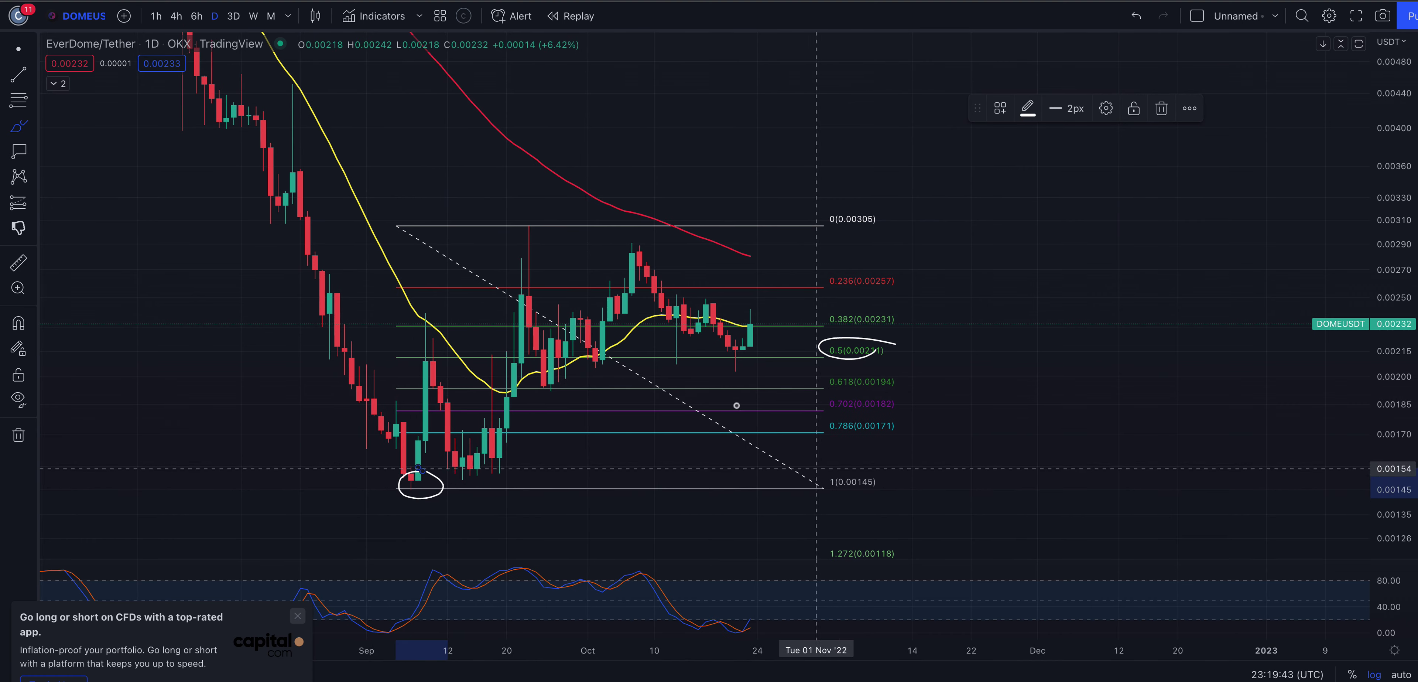
mouse_move(743, 307)
left_mouse_down()
mouse_move(824, 397)
mouse_move(887, 413)
mouse_move(953, 465)
mouse_move(969, 419)
mouse_move(1023, 407)
mouse_move(1071, 427)
mouse_move(1099, 526)
mouse_move(1090, 475)
left_mouse_up()
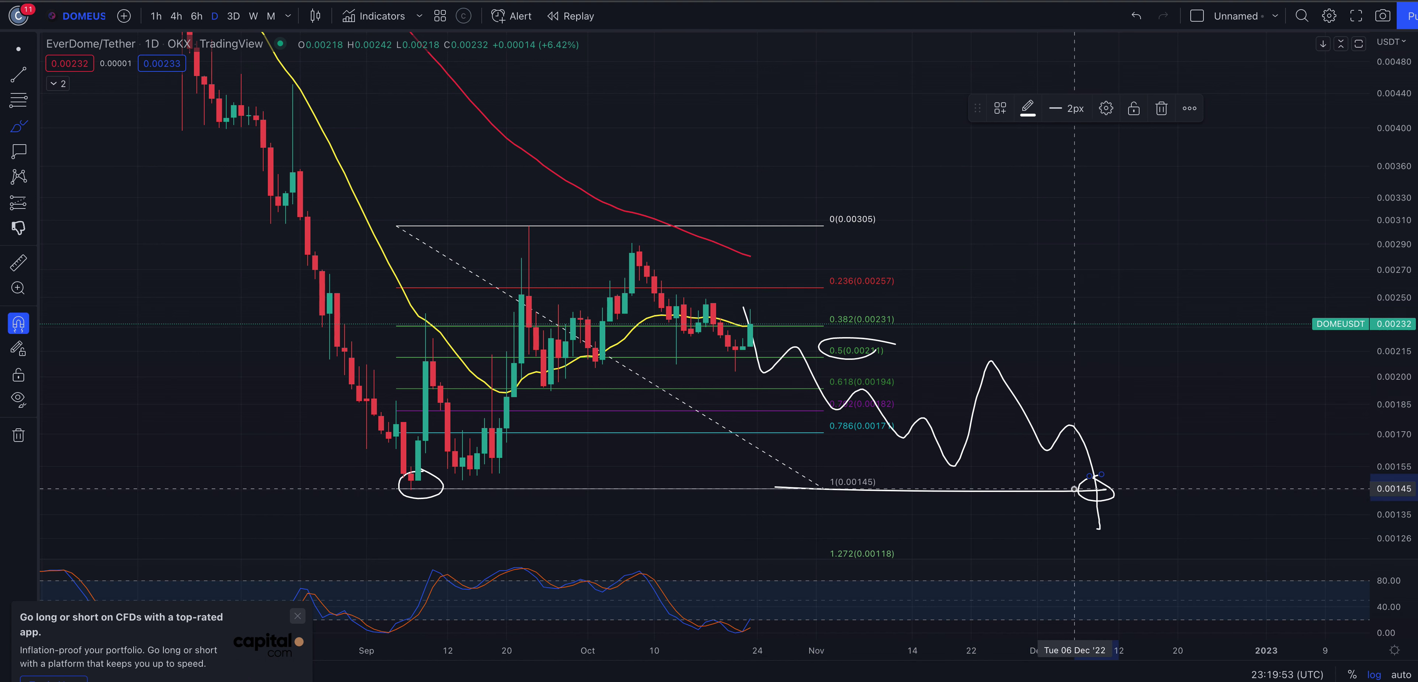
- Undo the circles, zigzag path, horizontal line and Fibonacci retracement, and bring back the rising trend line from the September low
key("ctrl+z")
key("ctrl+z")
key("ctrl+z")
key("ctrl+z")
key("ctrl+z")
key("ctrl+z")
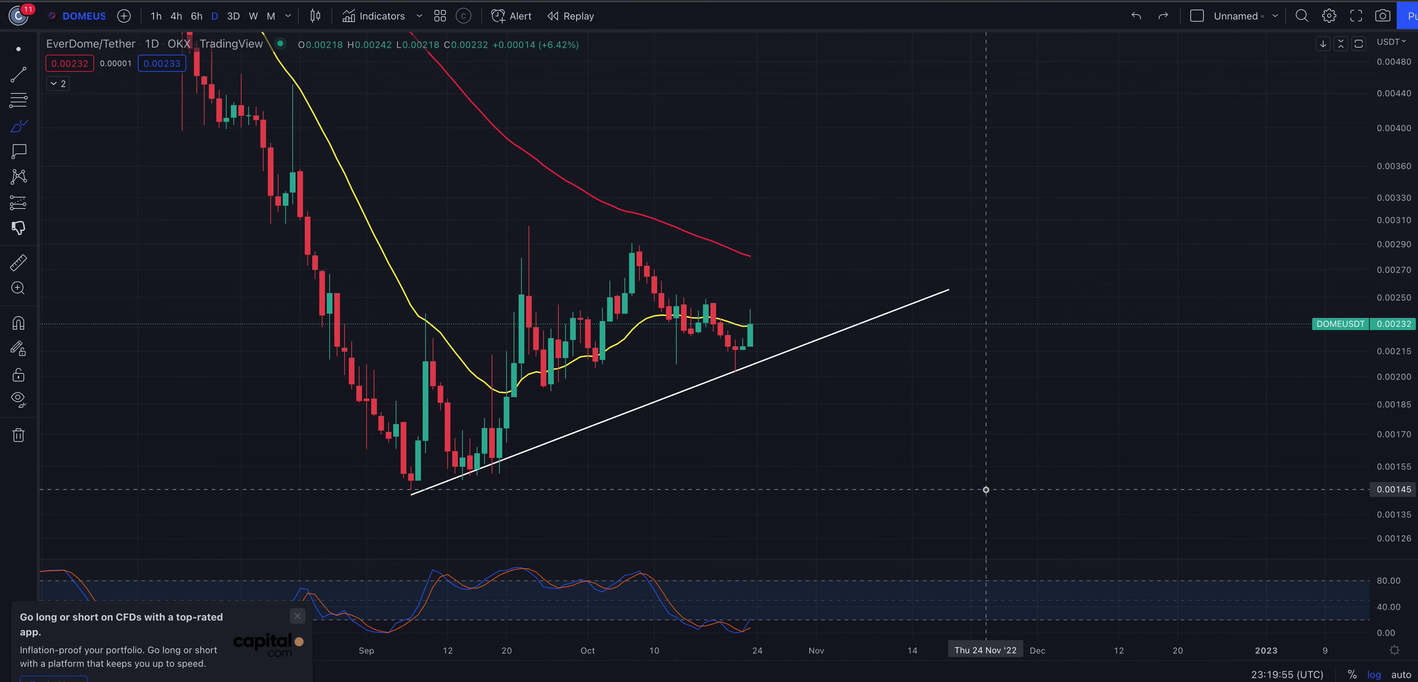
- Brush a support line at about 0.00210, a rising stroke with a circle at the latest candle, and a descending line from the October high
left_click_drag(523, 359, 778, 360)
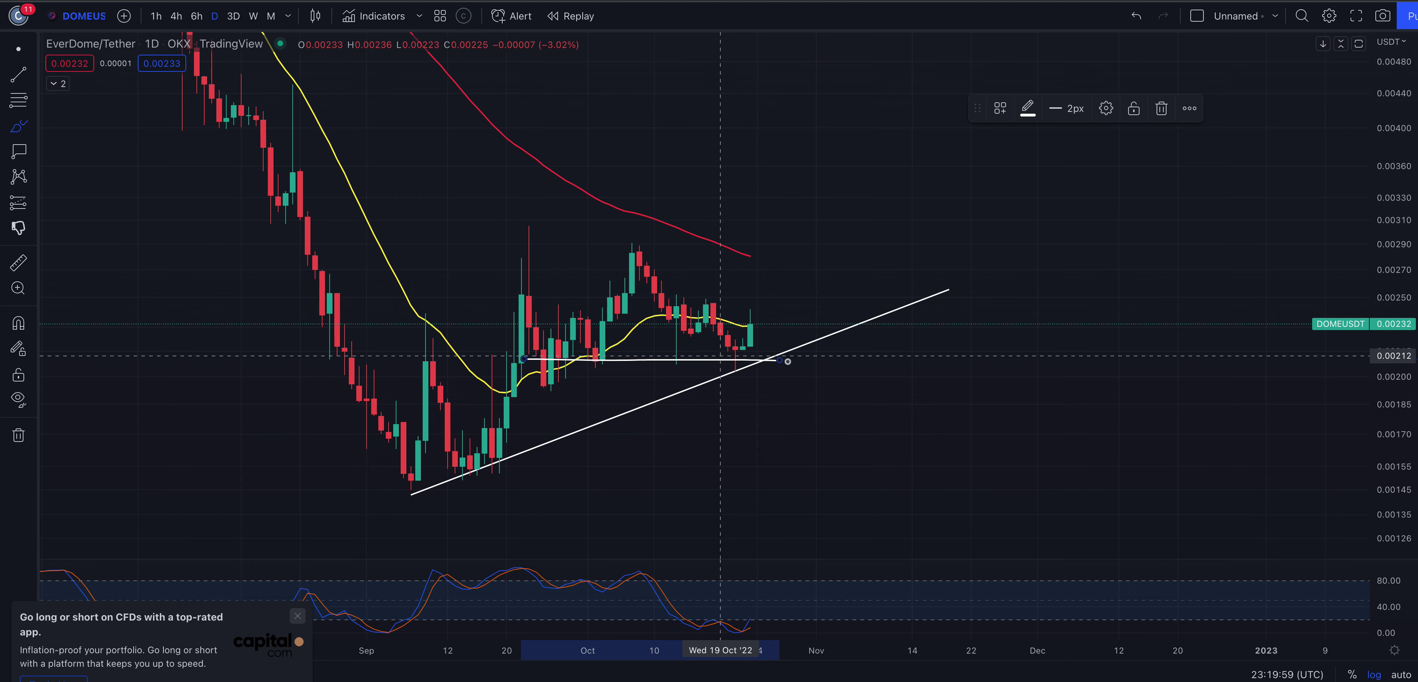
left_click_drag(730, 370, 757, 332)
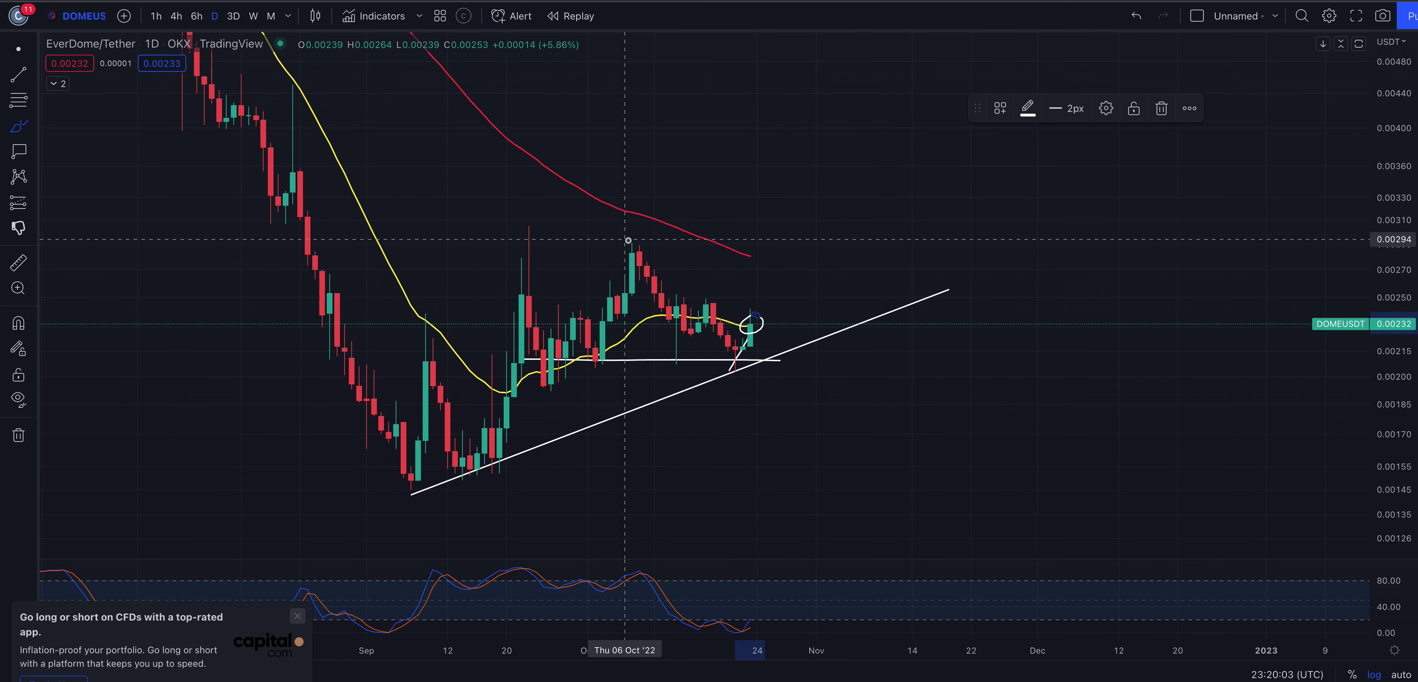
left_click_drag(628, 241, 816, 352)
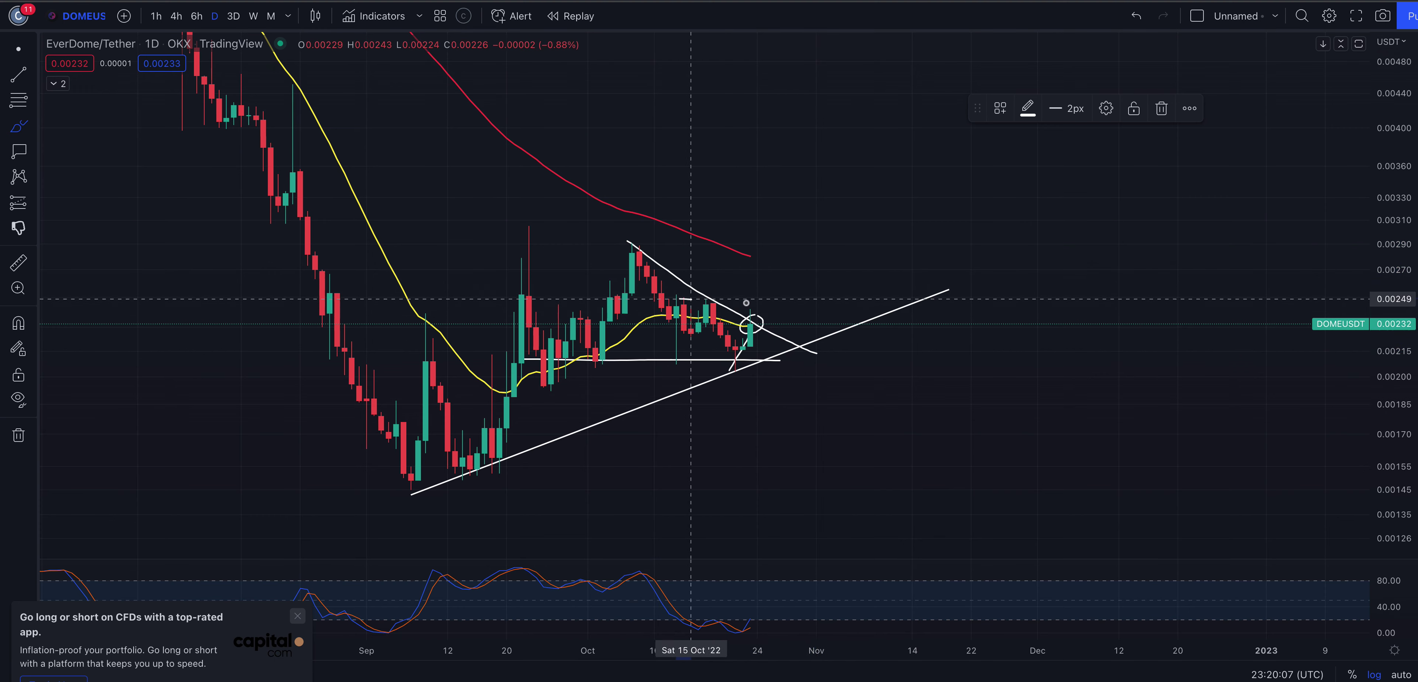
- Brush a resistance line at about 0.00249 and a price path that bounces off the rising trend line toward about 0.00270
left_click_drag(678, 298, 882, 312)
mouse_move(757, 309)
left_mouse_down()
mouse_move(771, 302)
mouse_move(809, 348)
left_mouse_up()
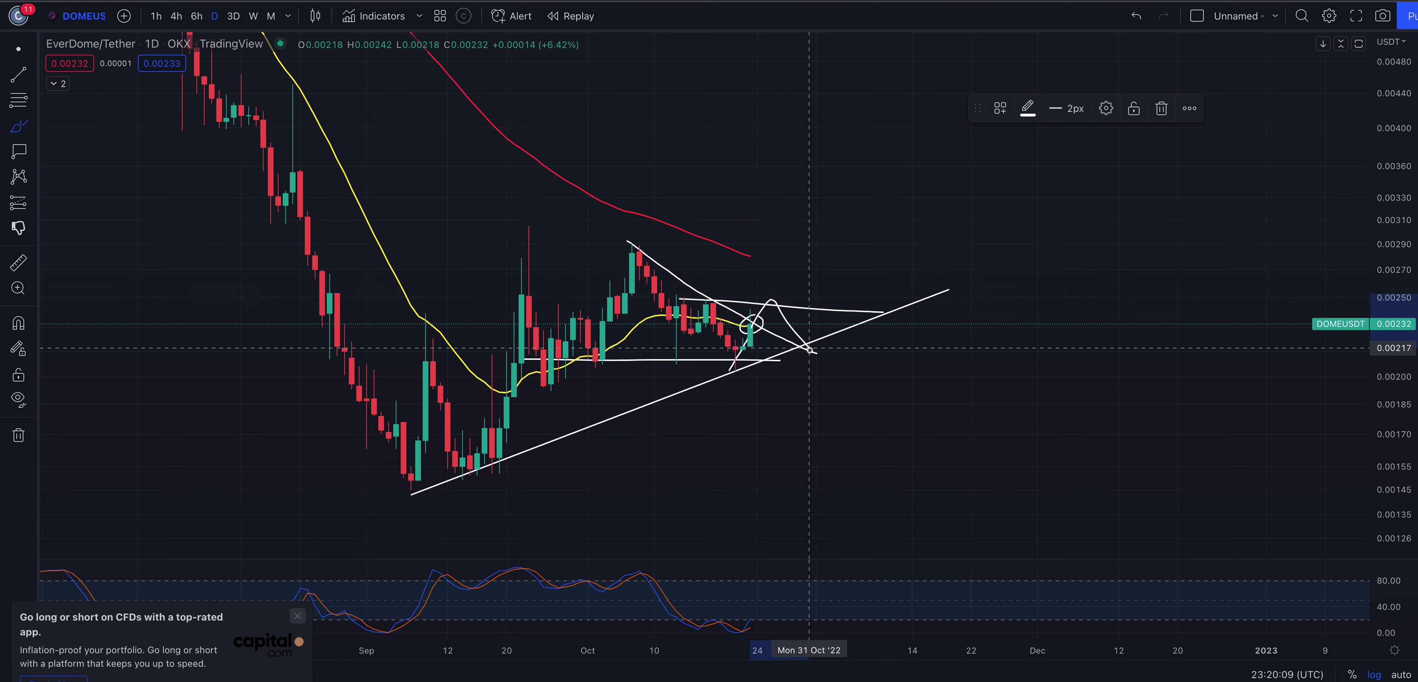
left_click_drag(850, 272, 854, 271)
- Extend the red moving average, circle the target and brush a resistance line at about 0.00285, and undo all brush strokes above the trend line
left_click_drag(753, 256, 870, 267)
left_click_drag(858, 256, 868, 259)
left_click_drag(318, 246, 949, 257)
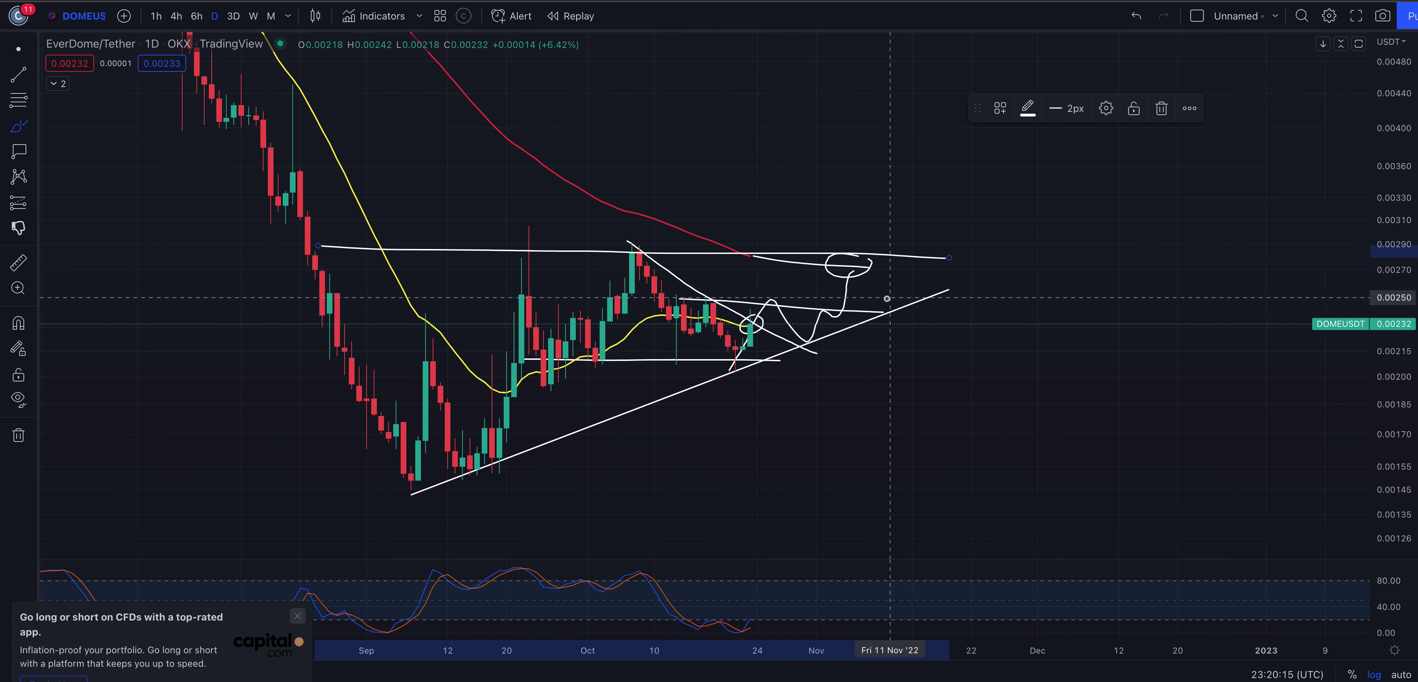
key("ctrl+z")
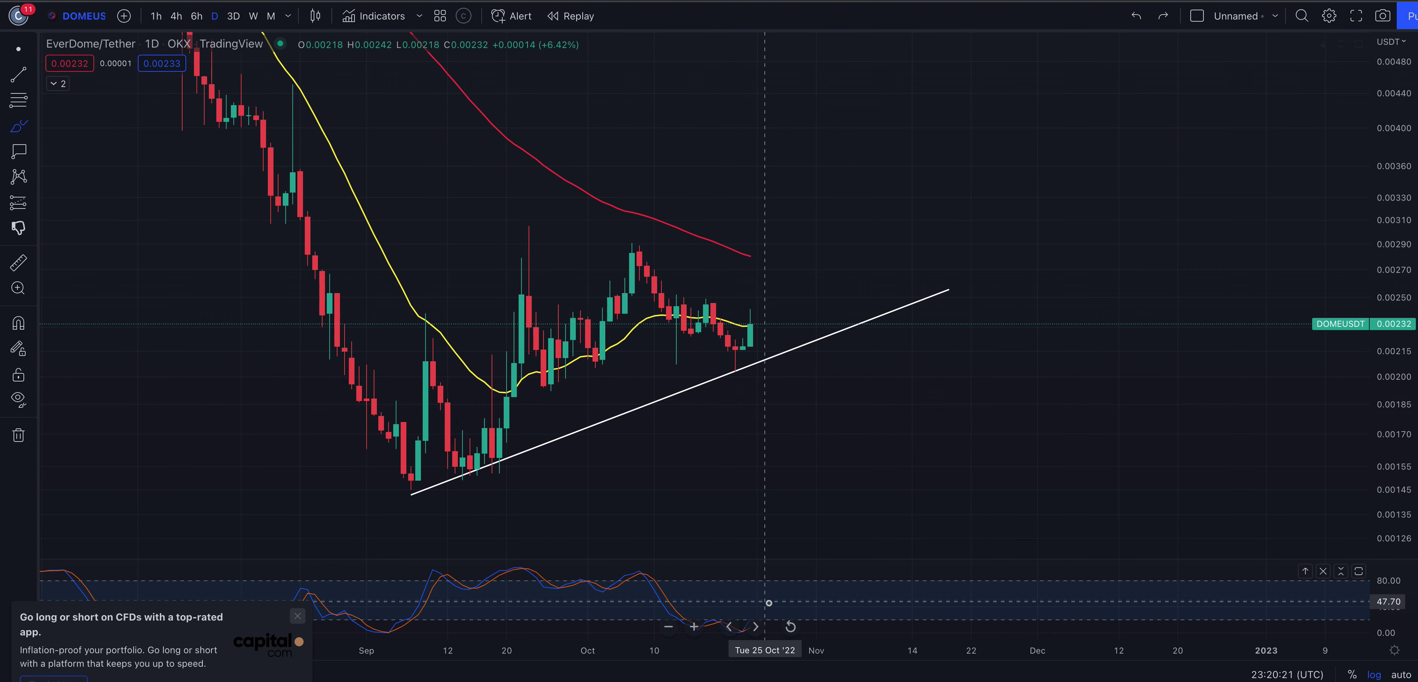
- Circle the latest stochastic crossover and brush a rising price path from the latest lows toward an extension of the red moving average
mouse_move(732, 606)
left_mouse_down()
mouse_move(773, 615)
mouse_move(757, 607)
left_mouse_up()
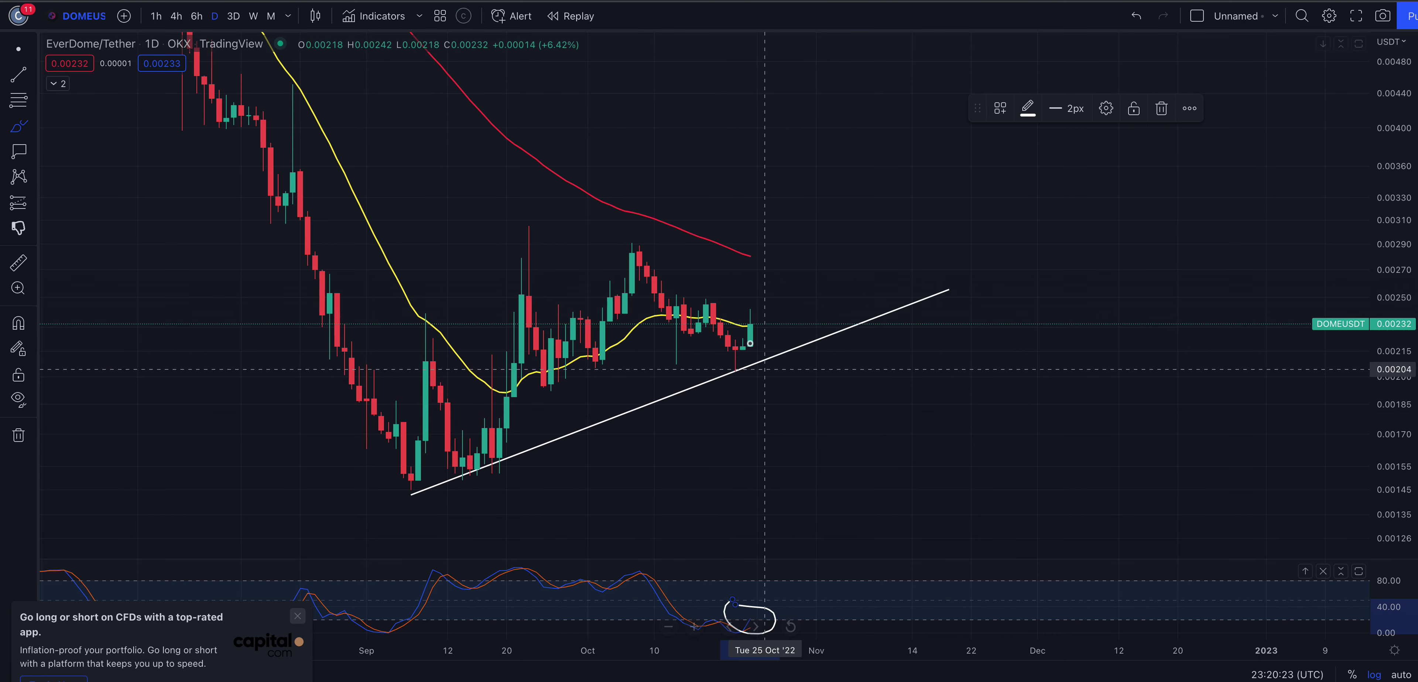
left_click_drag(722, 366, 753, 321)
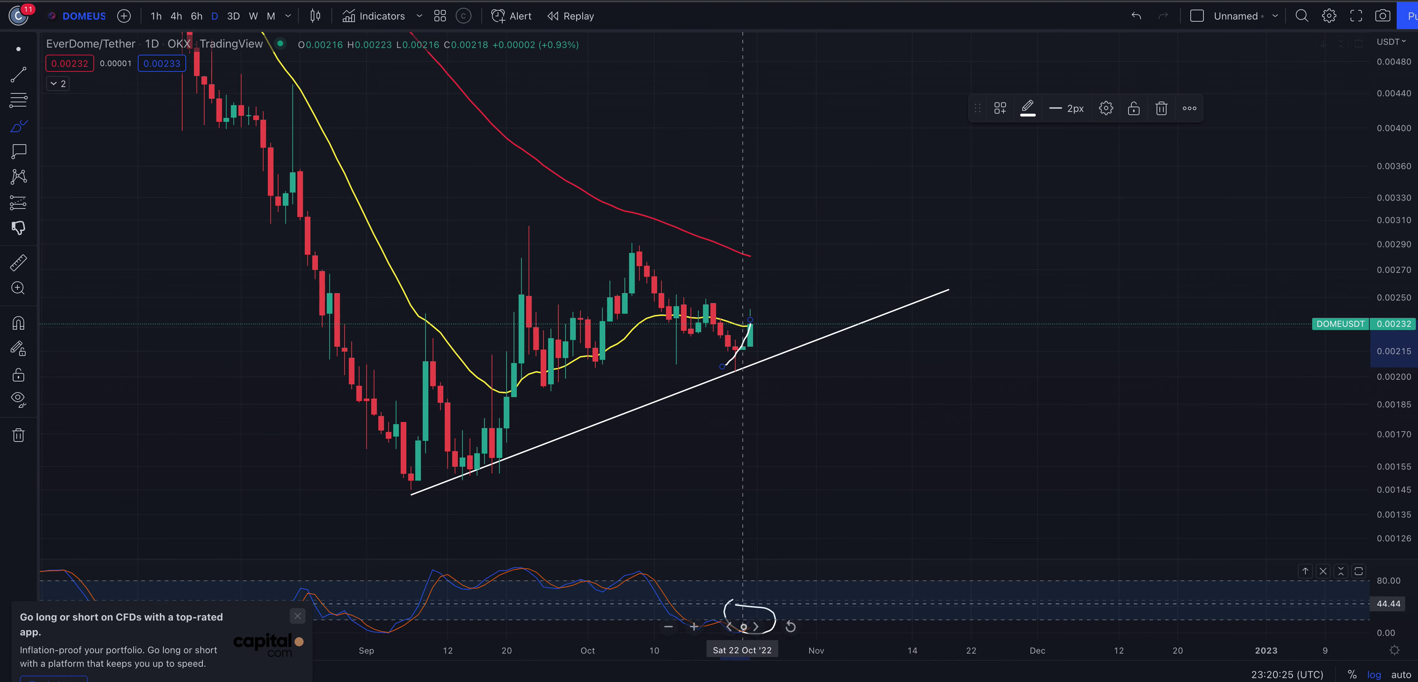
mouse_move(735, 381)
left_mouse_down()
mouse_move(788, 274)
mouse_move(768, 258)
mouse_move(787, 259)
left_mouse_up()
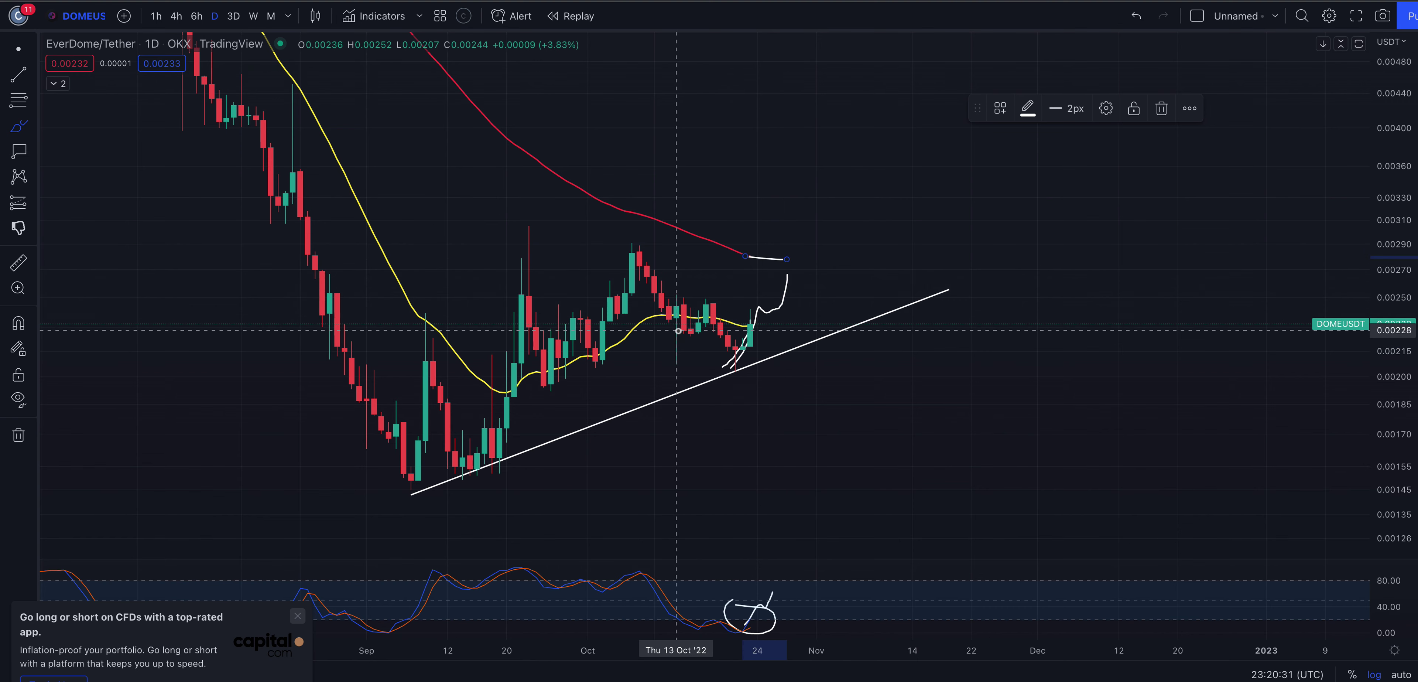
- Undo the stochastic circle, the rising price path and the moving average extension, keeping only the rising trend line
key("ctrl+z")
key("ctrl+z")
key("ctrl+z")
key("ctrl+z")
key("ctrl+z")
key("ctrl+z")
key("ctrl+z")
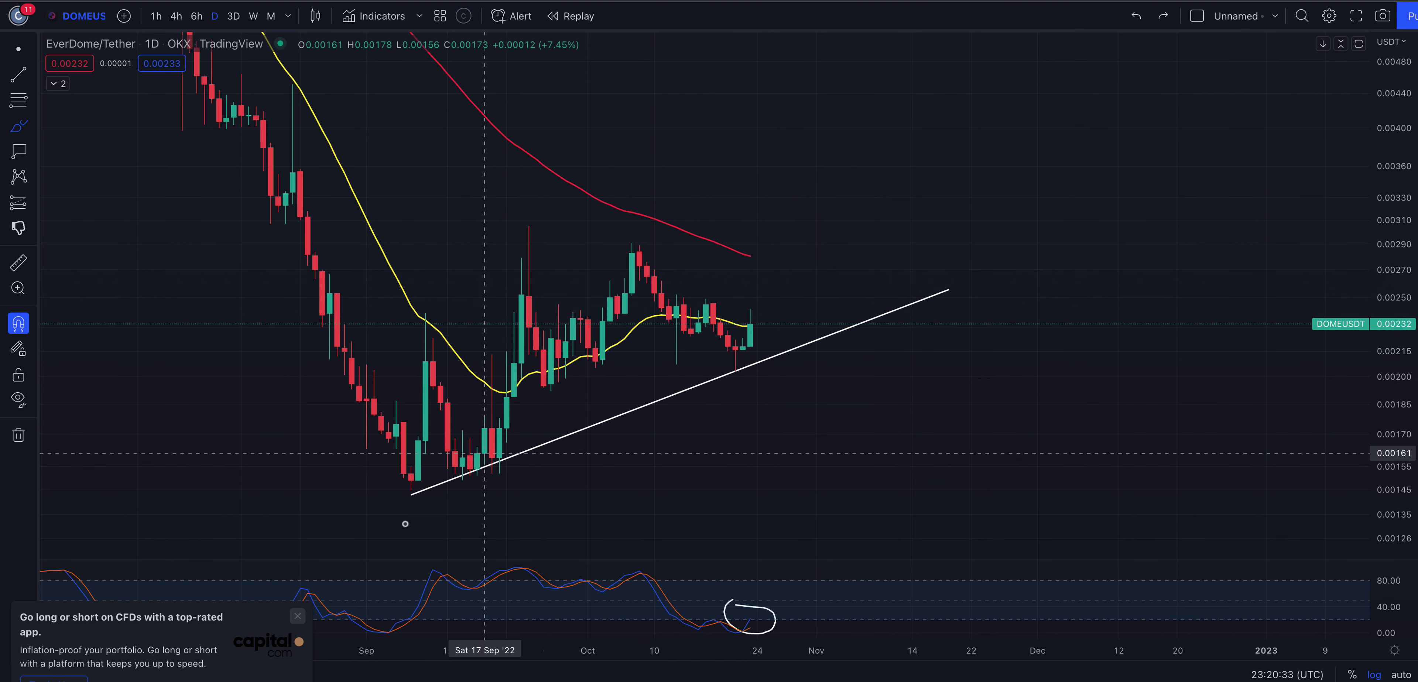
scroll(551, 446, "down", 2)
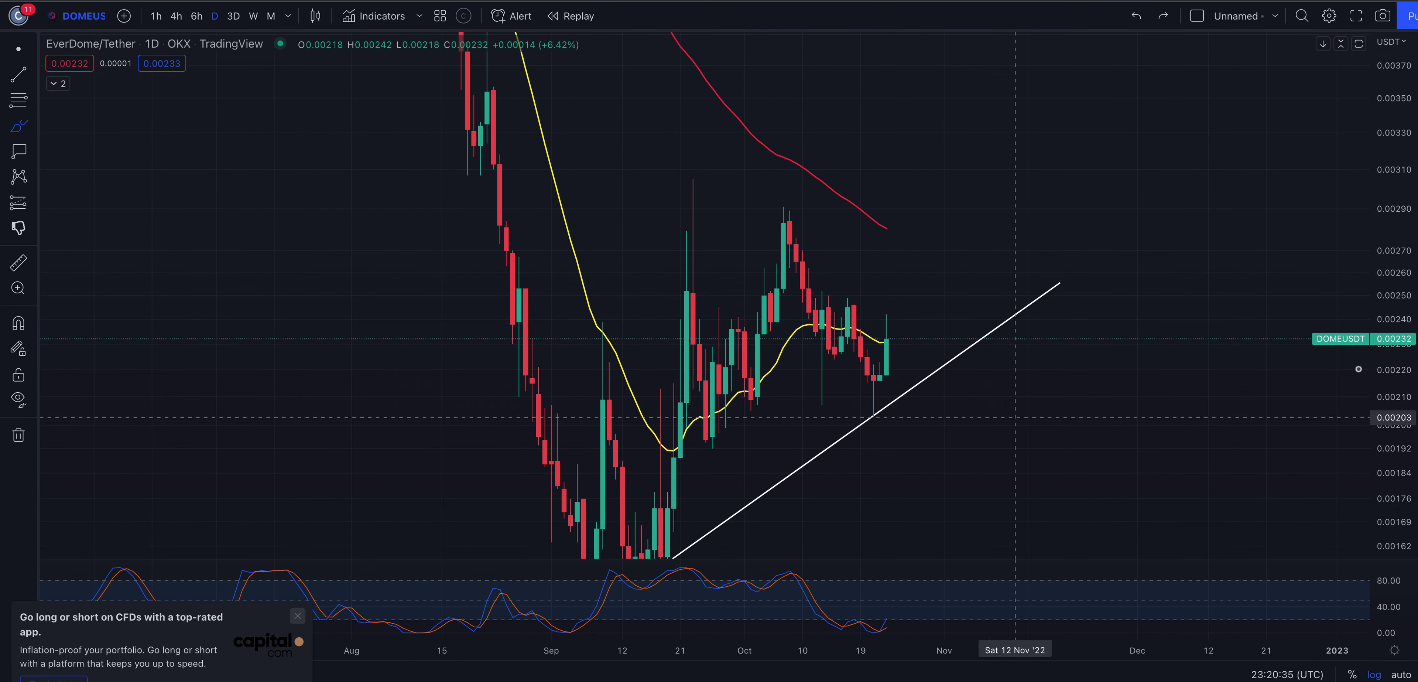
scroll(1383, 530, "down", 2)
left_click_drag(1383, 530, 1382, 529)
scroll(1160, 402, "right", 1)
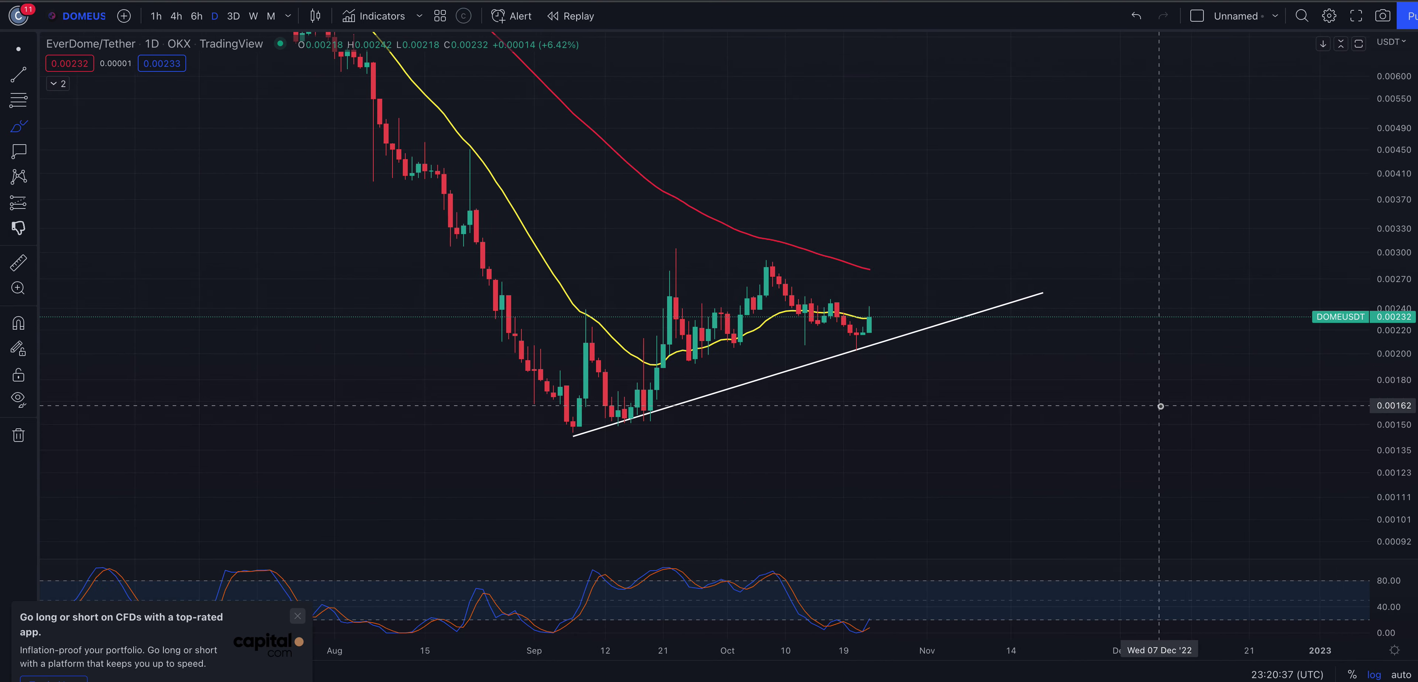
scroll(1161, 402, "down", 1)
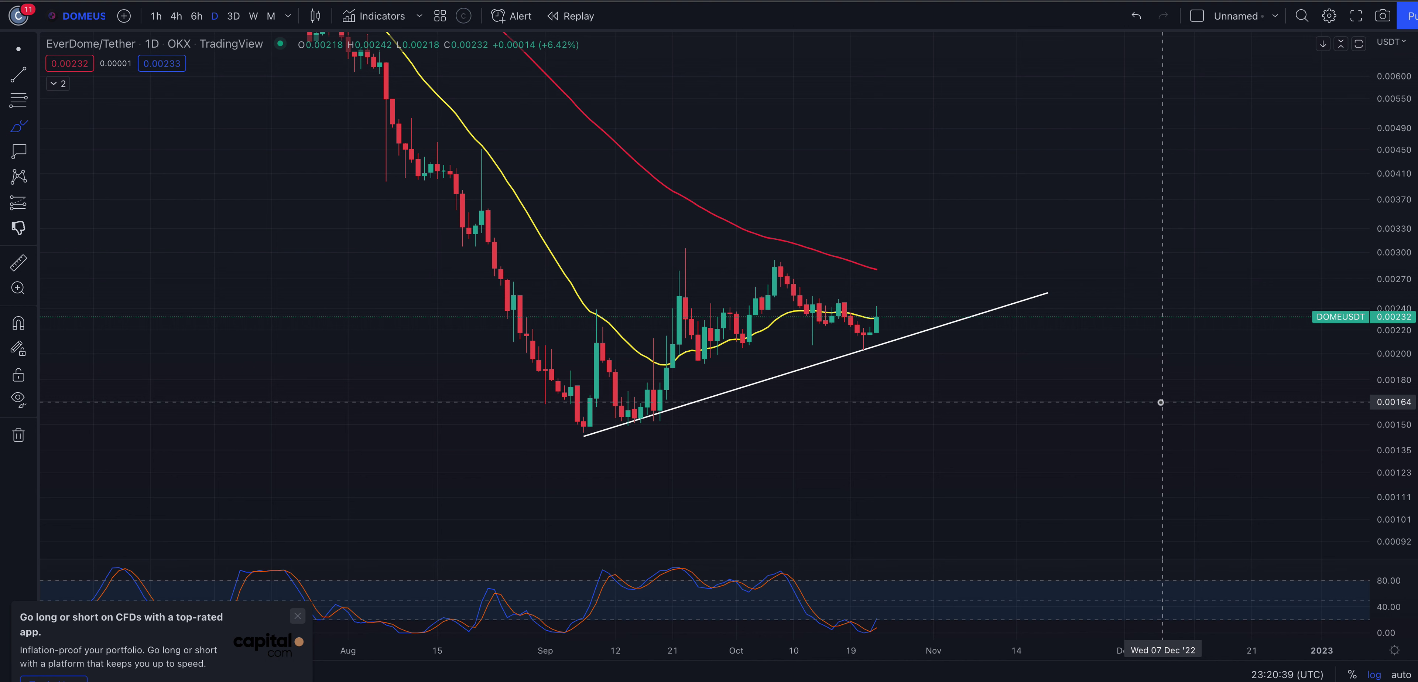